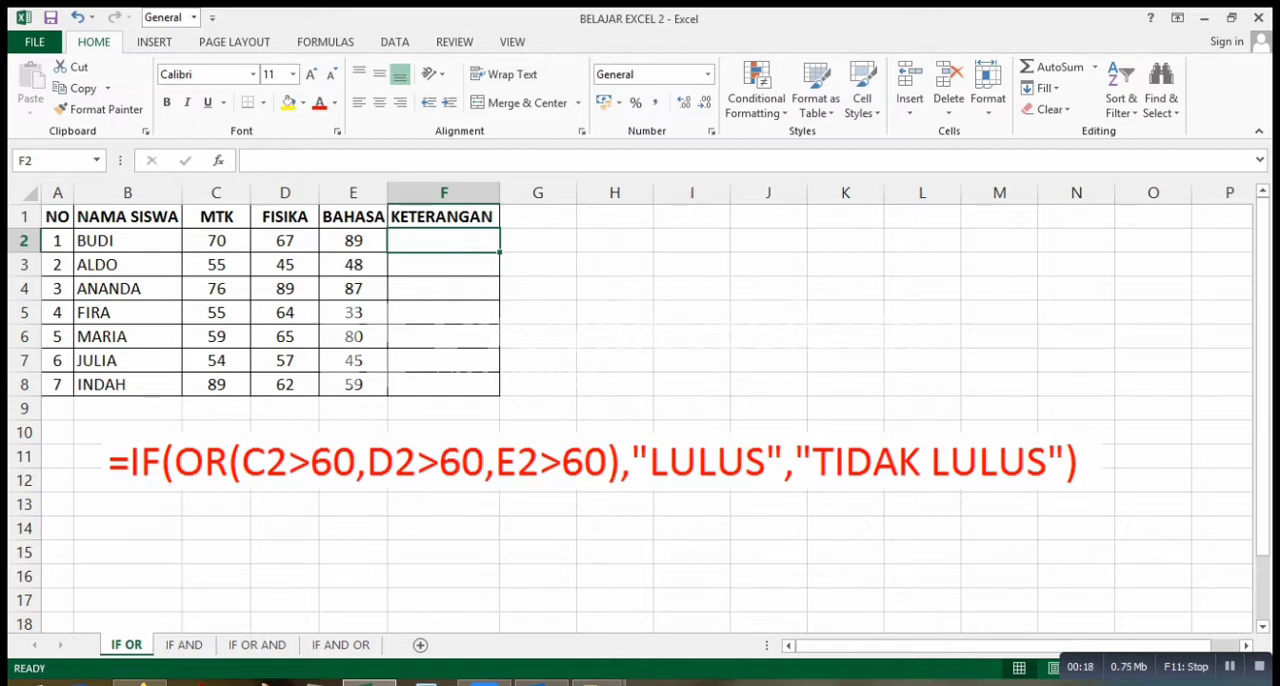
Begin an IF formula in F2 with a nested OR test whose first condition is C2>60.
type("=I")
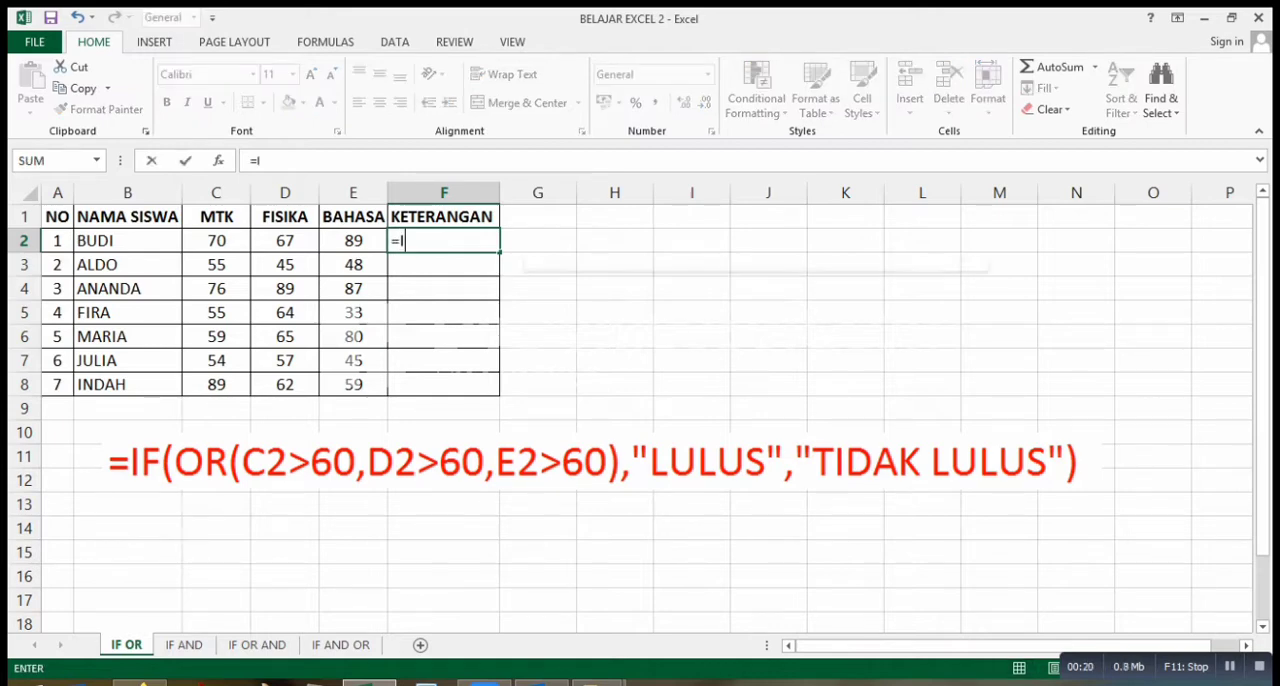
type("F(")
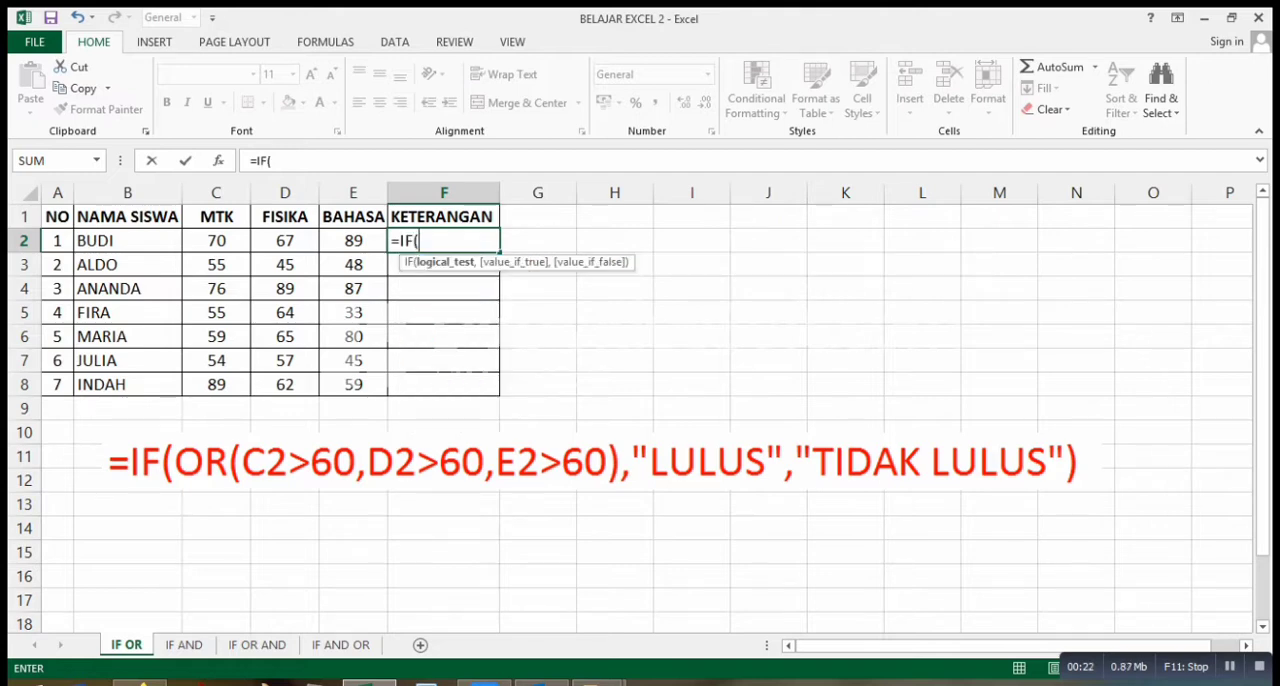
type("OR")
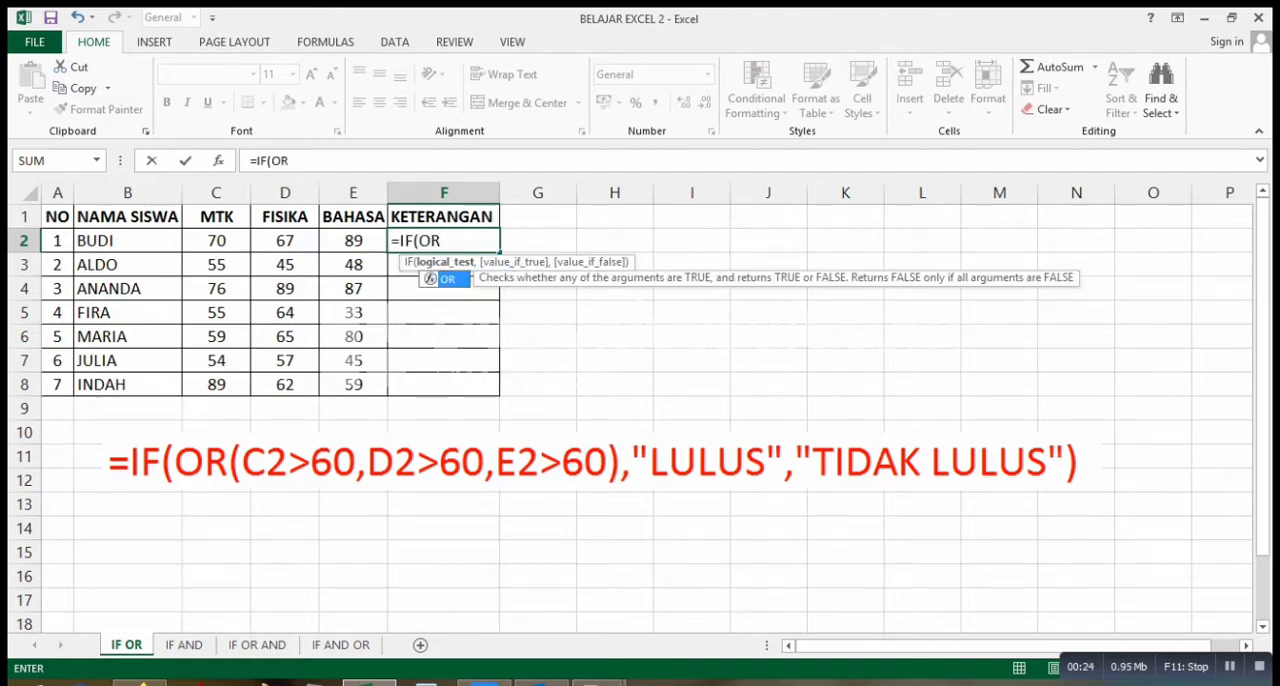
type("(")
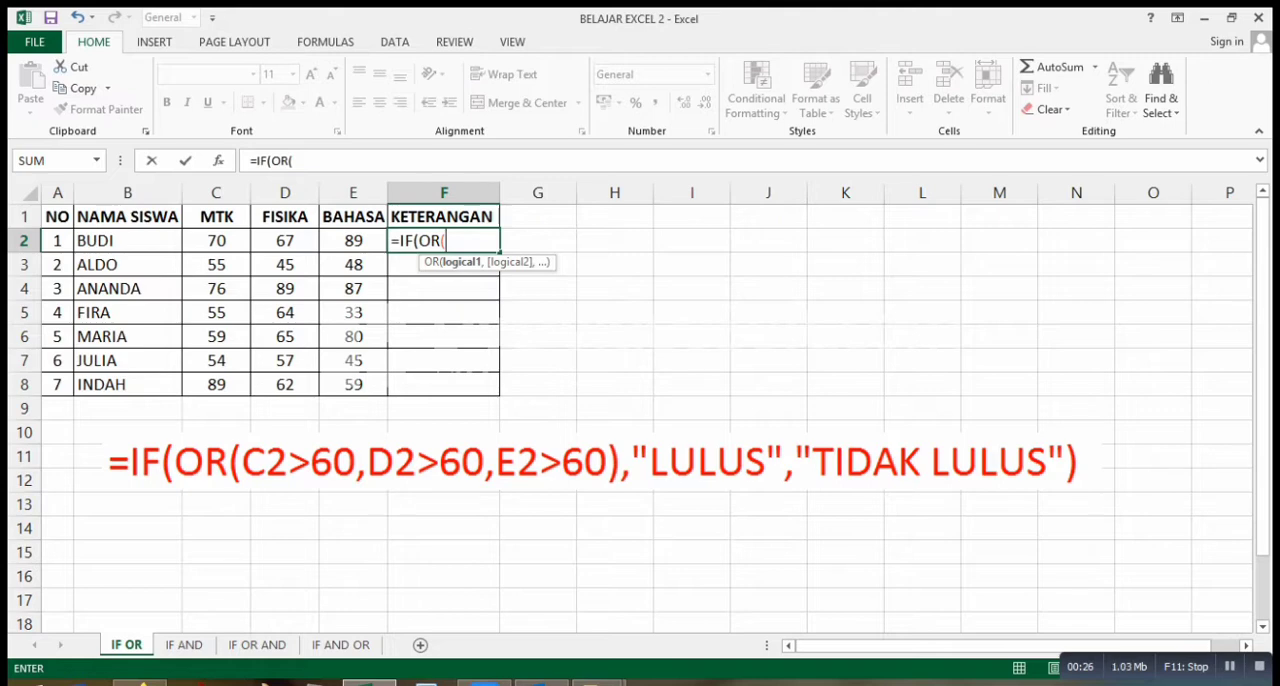
left_click(216, 241)
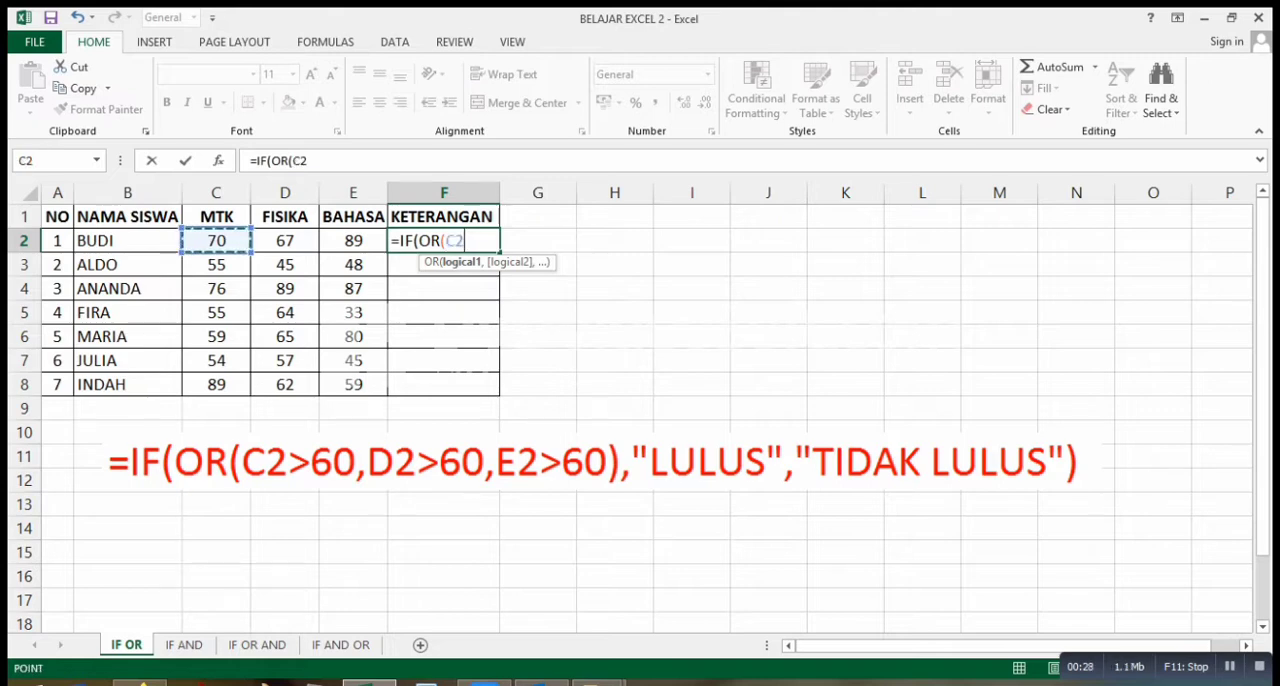
type(">")
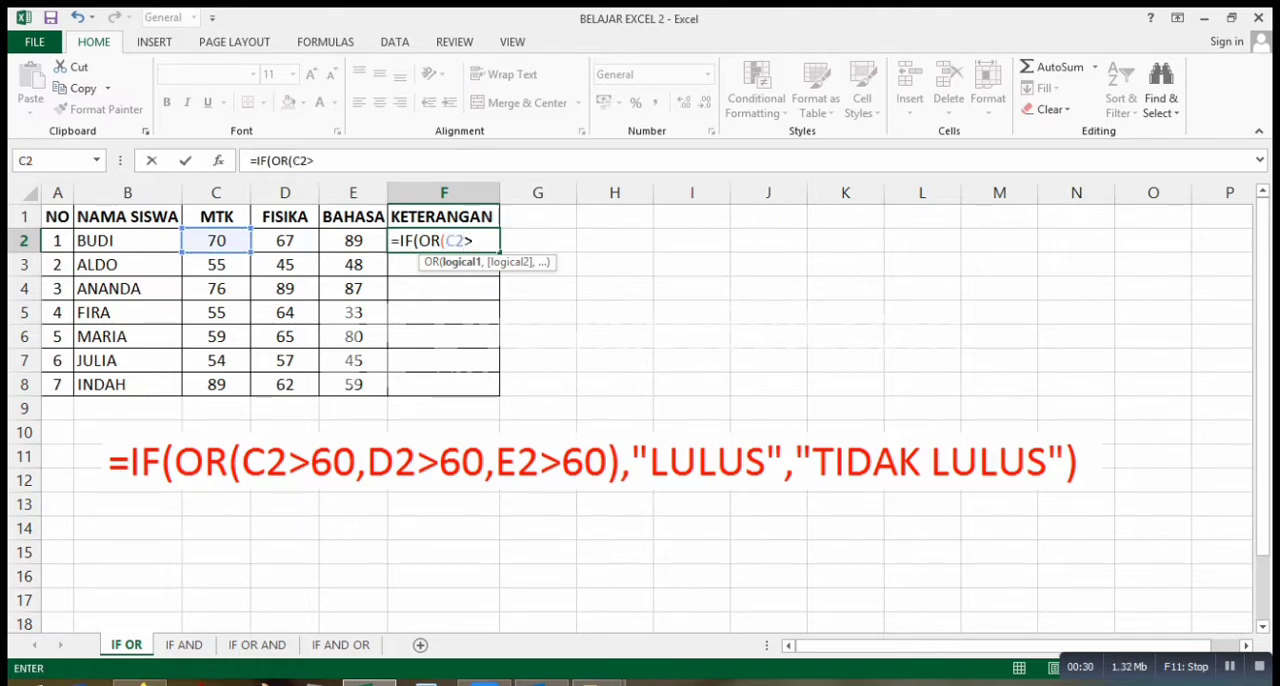
type("60,")
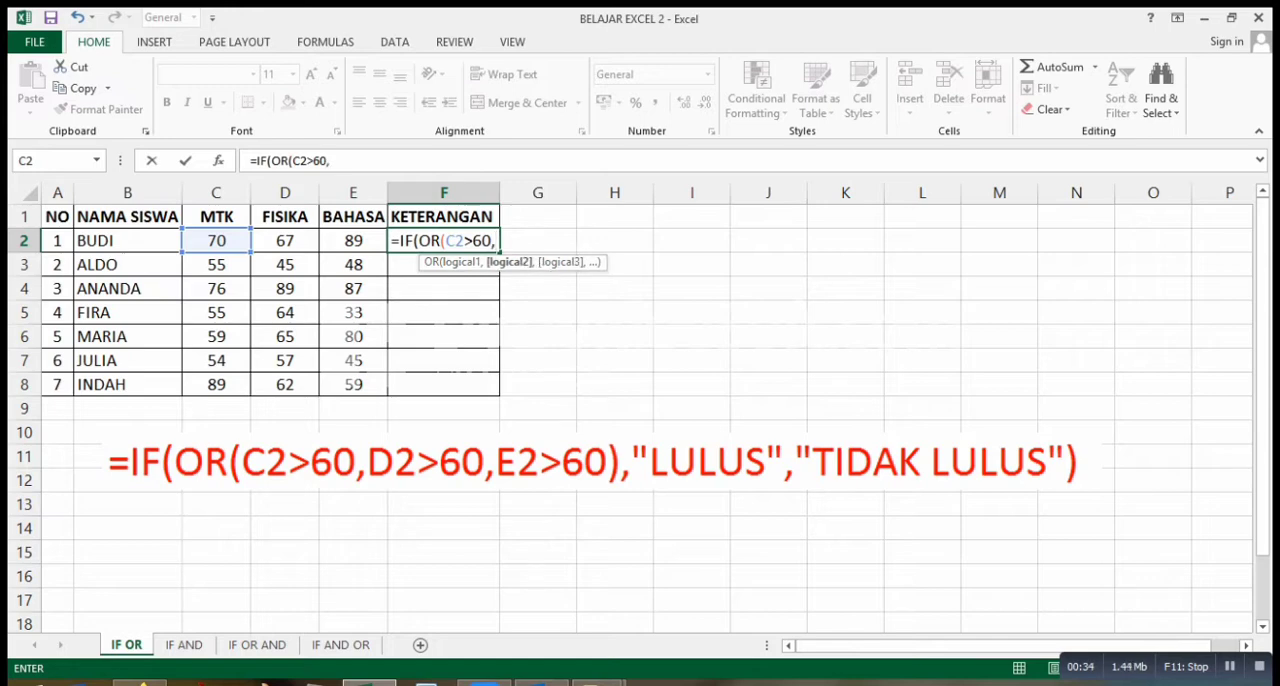
Add D2>60 and E2>60 as the remaining OR conditions in the F2 formula and close the OR test.
left_click(285, 241)
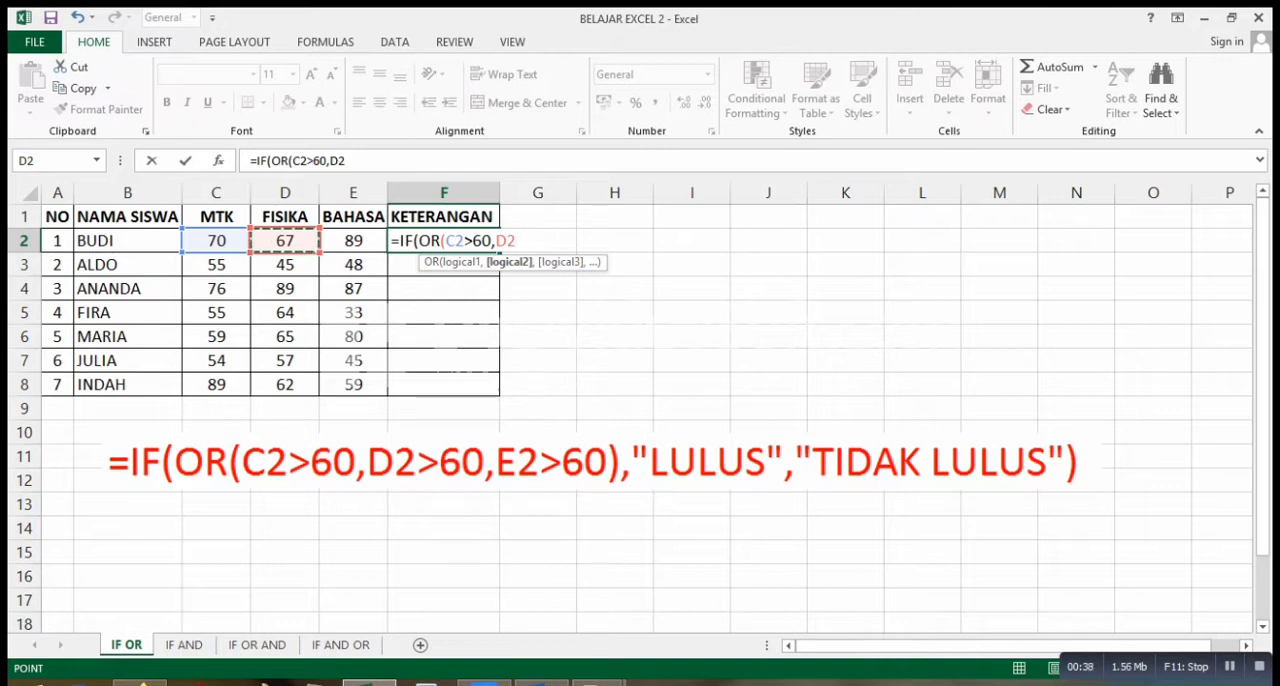
type(">")
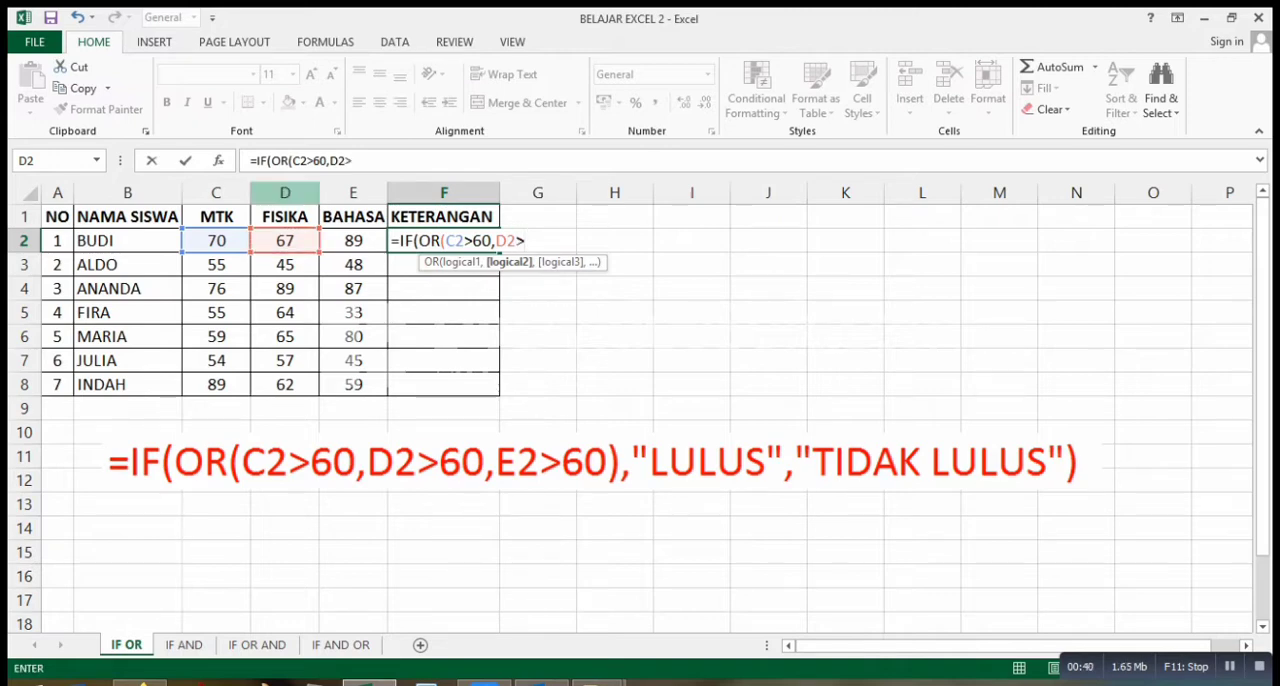
type("60,")
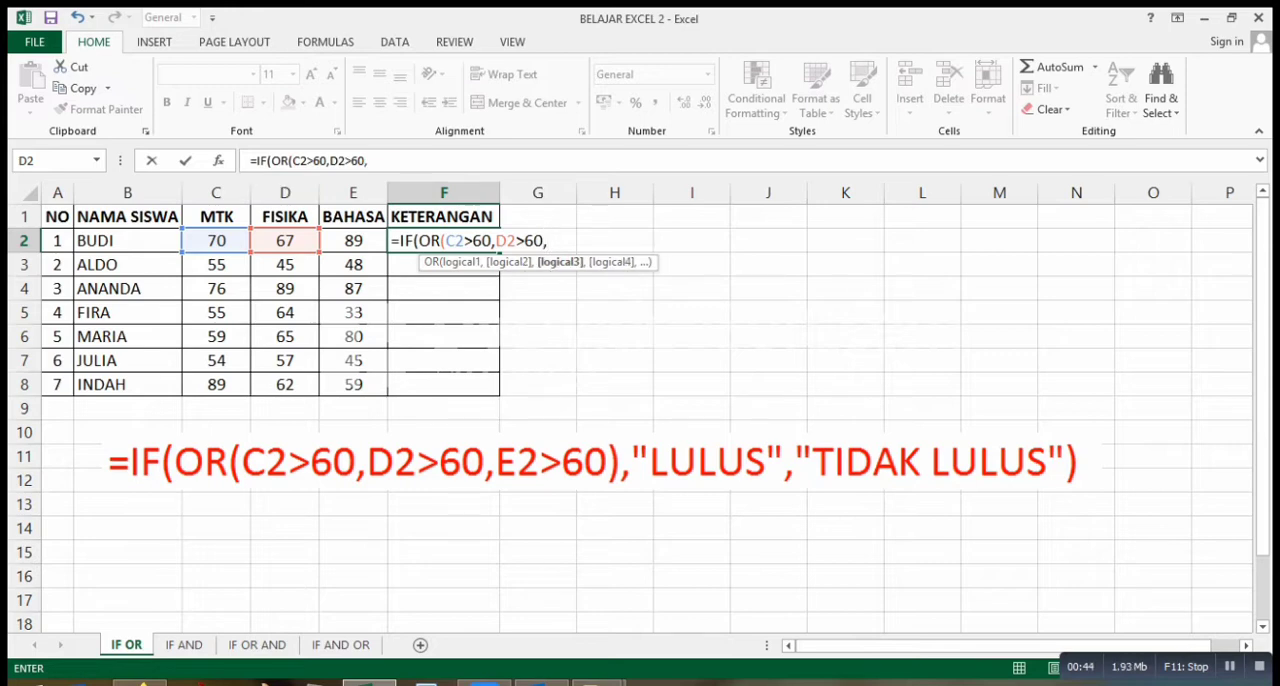
left_click(353, 241)
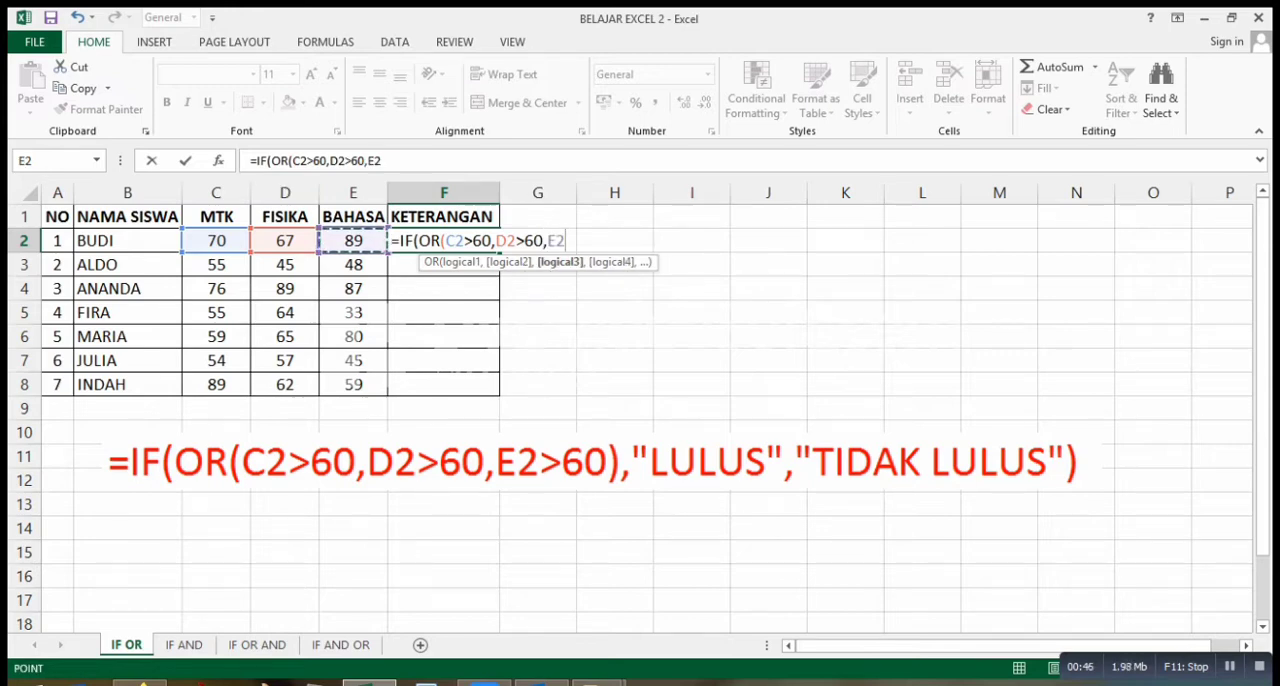
type(">60")
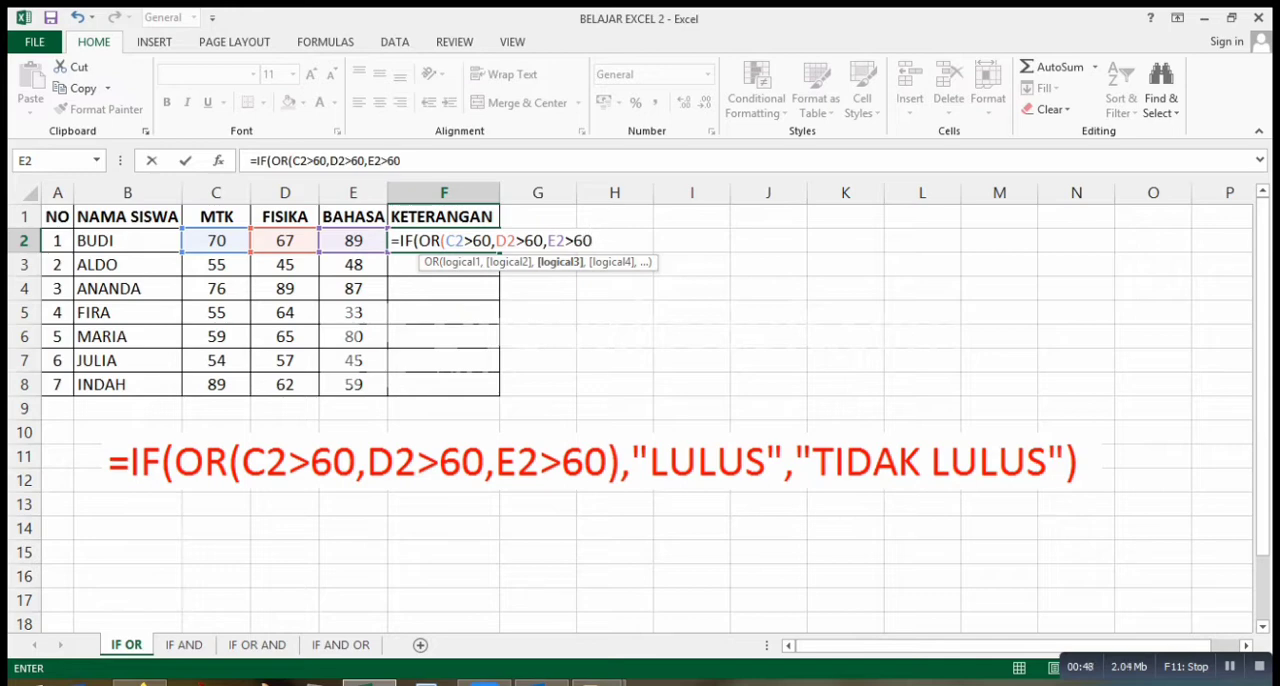
type("),")
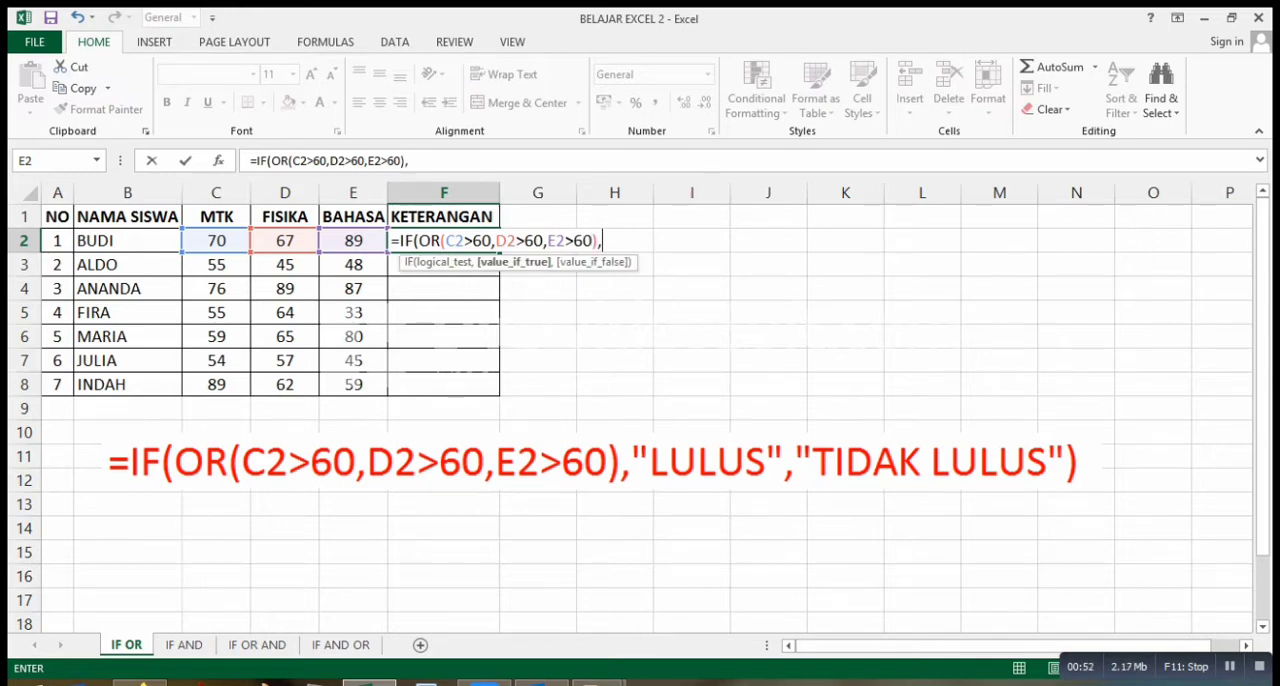
type("\"LULUS\"")
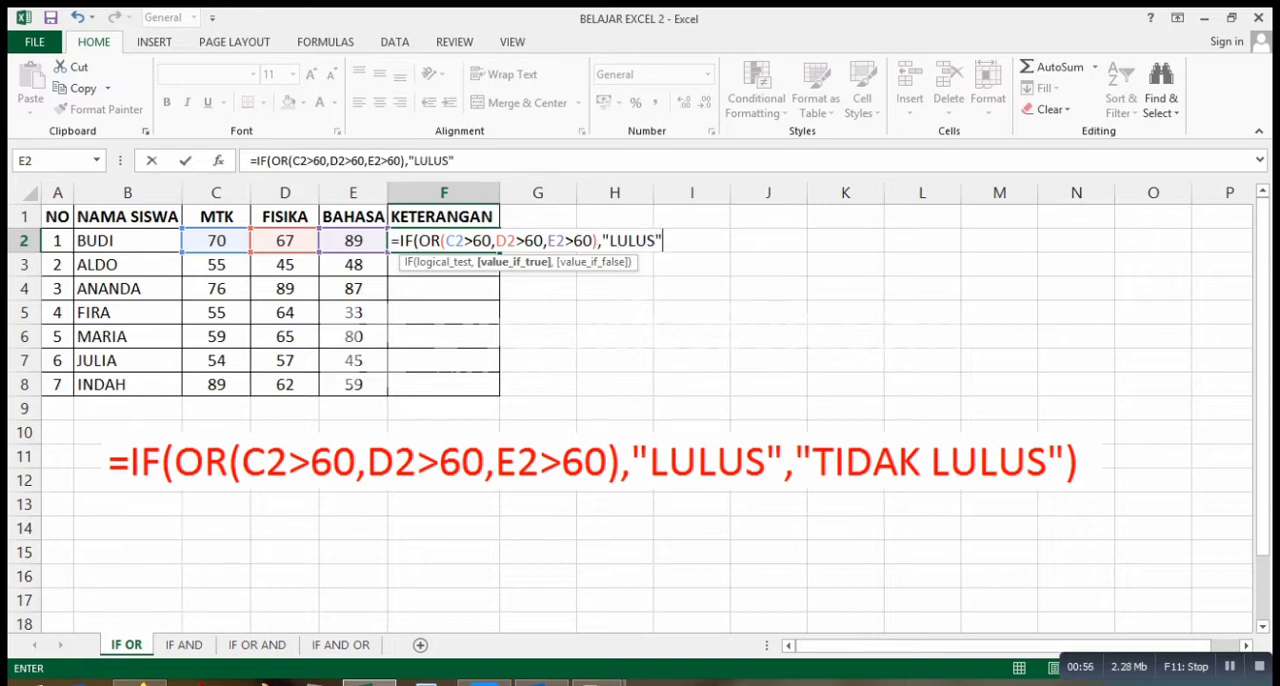
type(",\"")
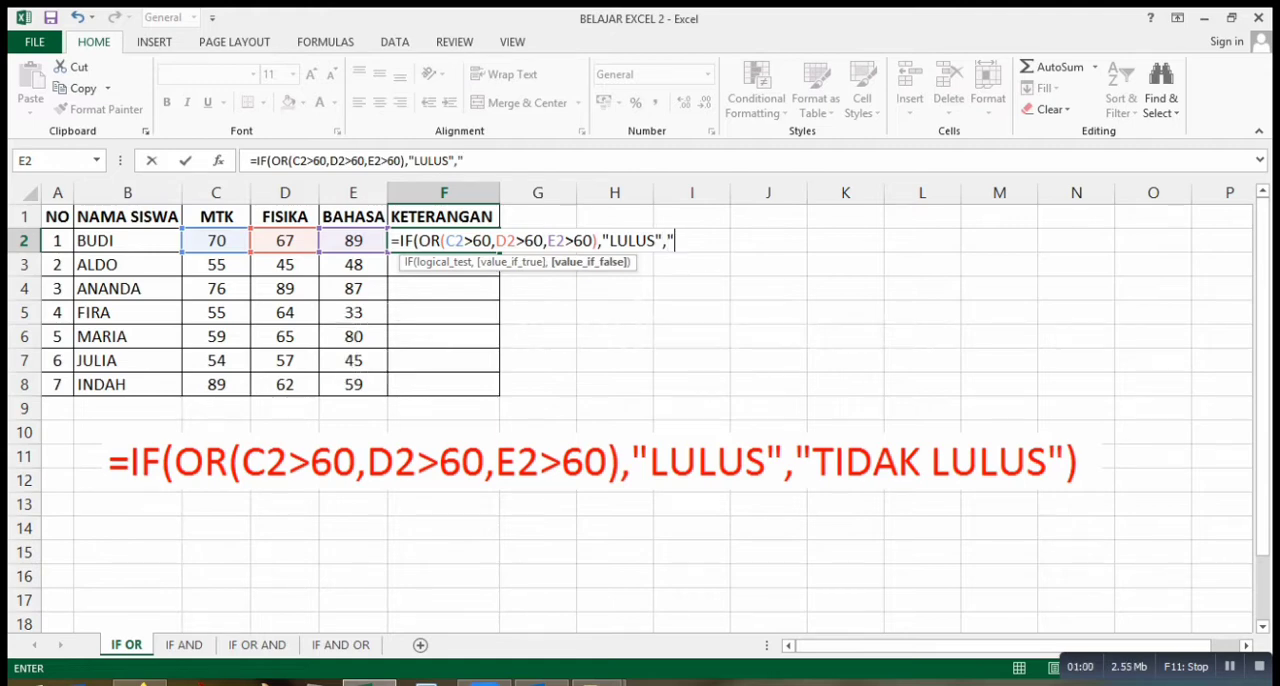
type("TIDAK L")
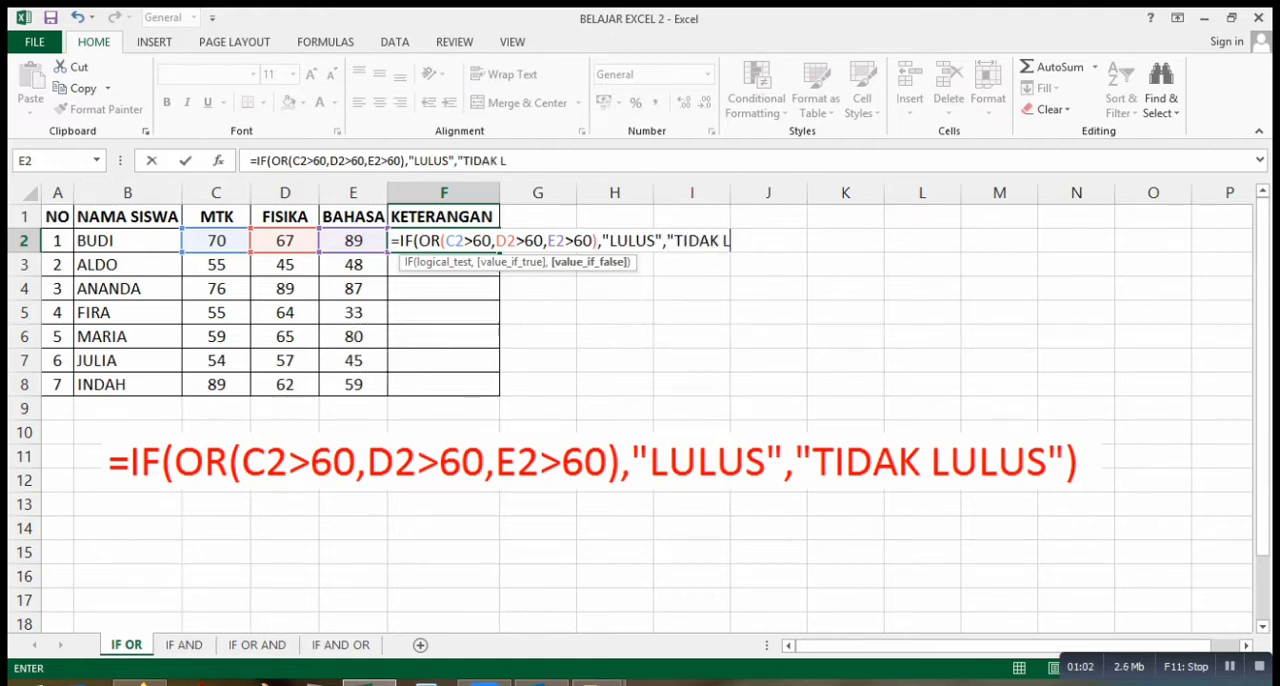
type("ULUS")
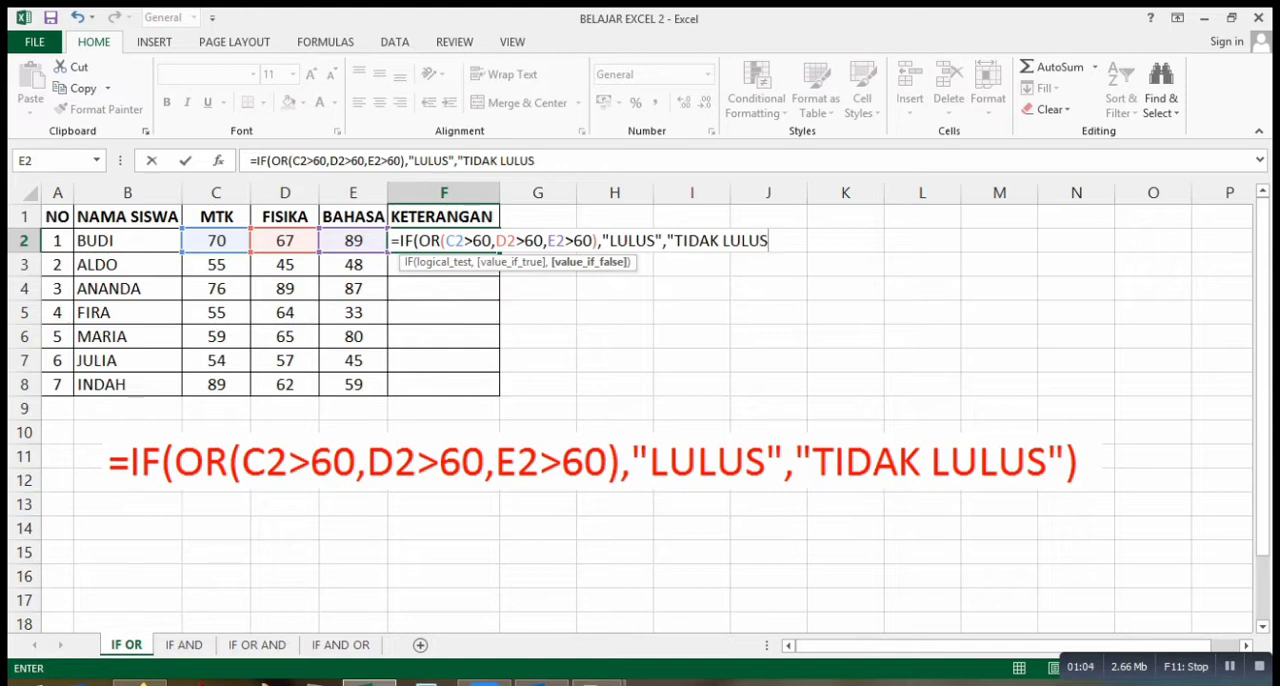
type("\")")
Complete the F2 formula with "LULUS" as the true result and "TIDAK LULUS" as the false result, and enter it.
key("Return")
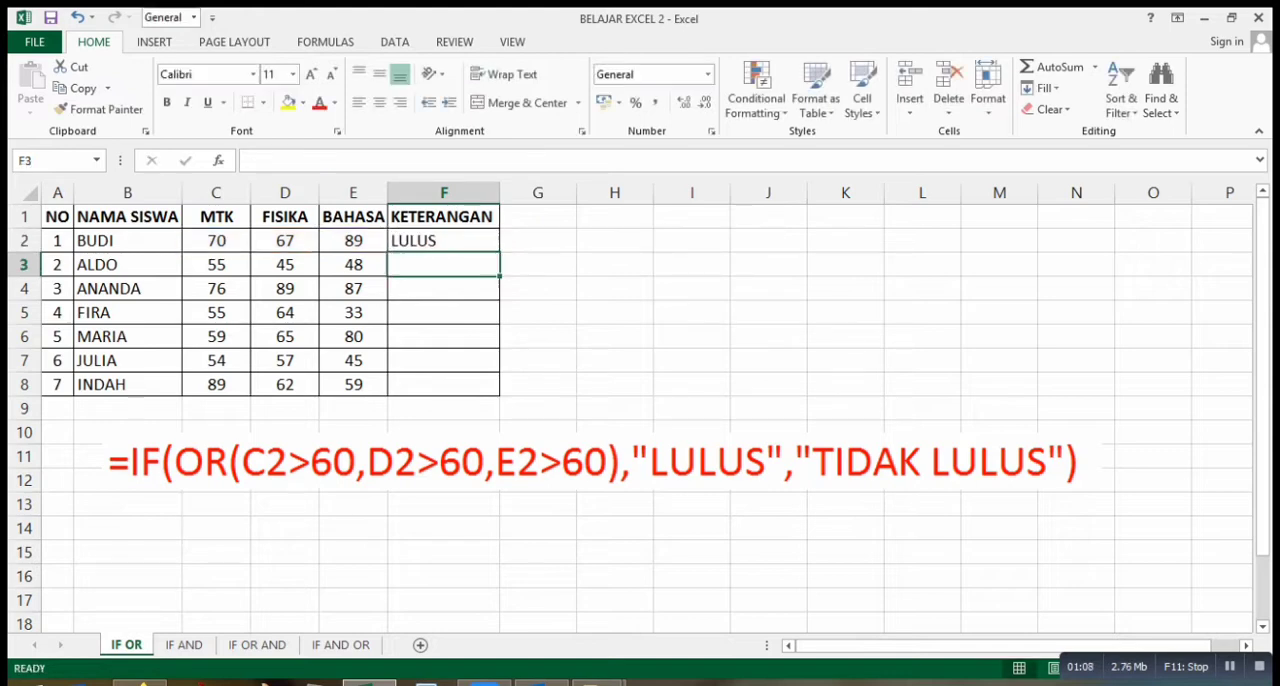
Copy the IF OR formula from F2 down the KETERANGAN column to F8.
left_click(444, 241)
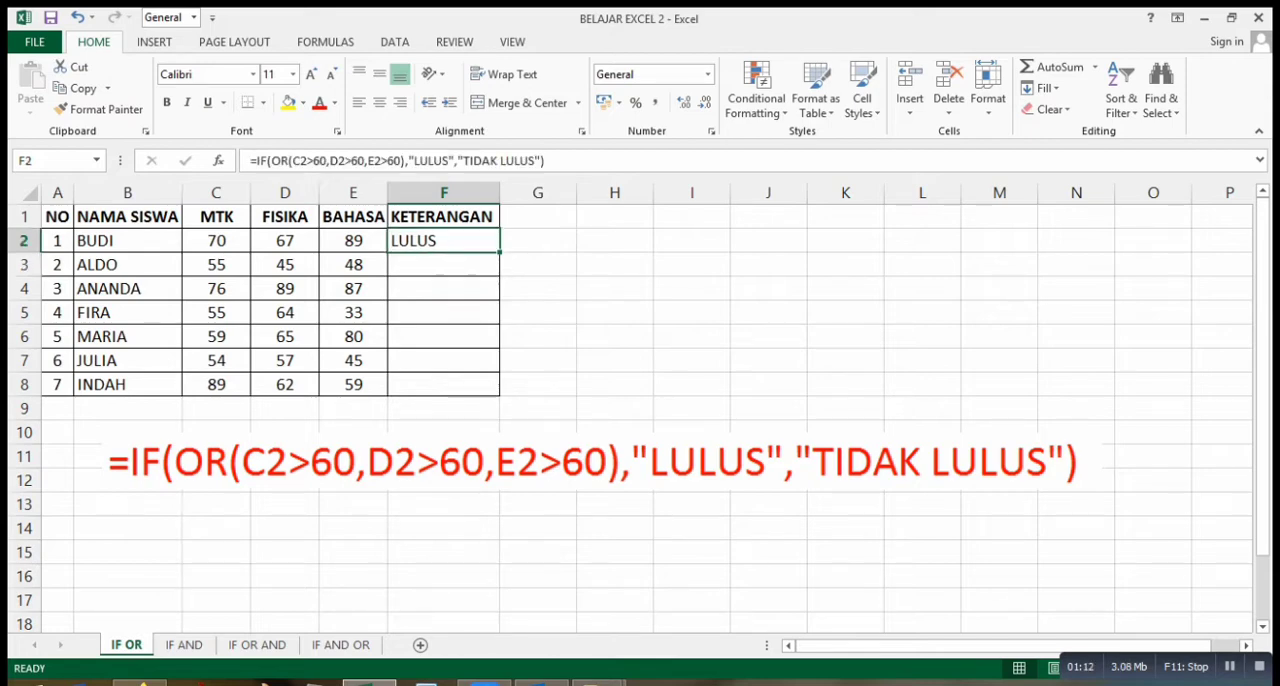
left_click_drag(500, 252, 500, 394)
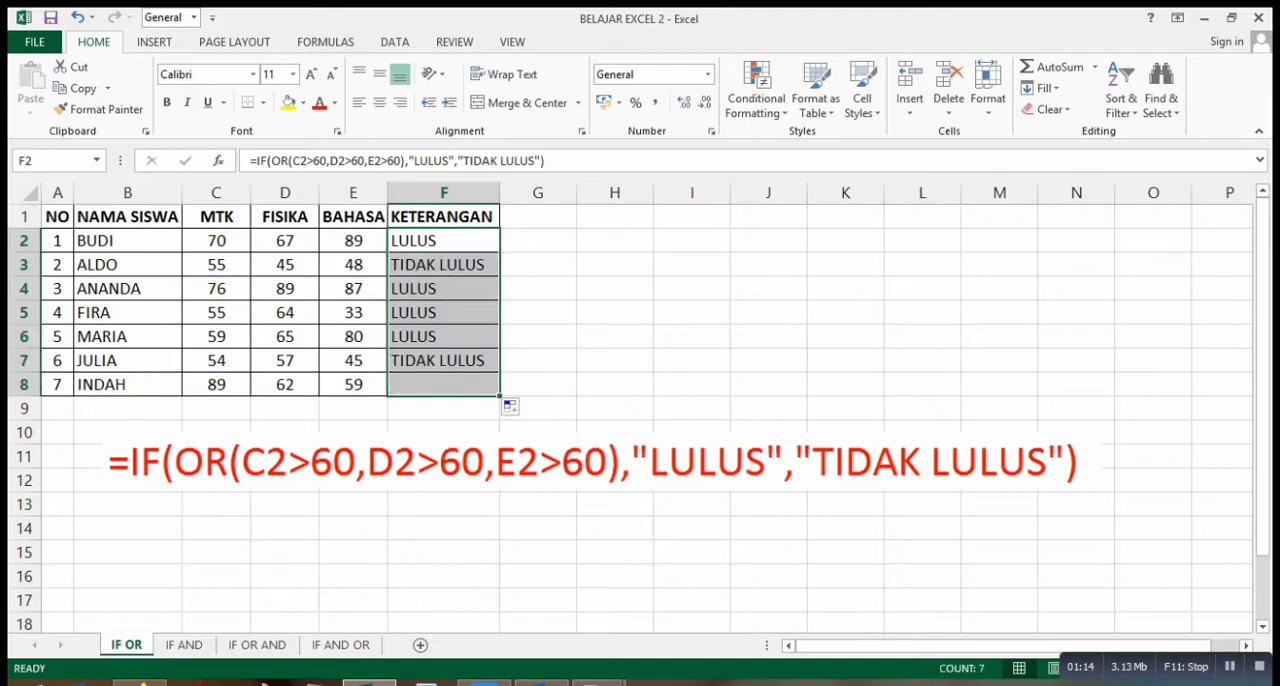
left_click(538, 265)
Check the MTK, FISIKA and BAHASA scores in rows 2 and 3 against their KETERANGAN results.
left_click(444, 241)
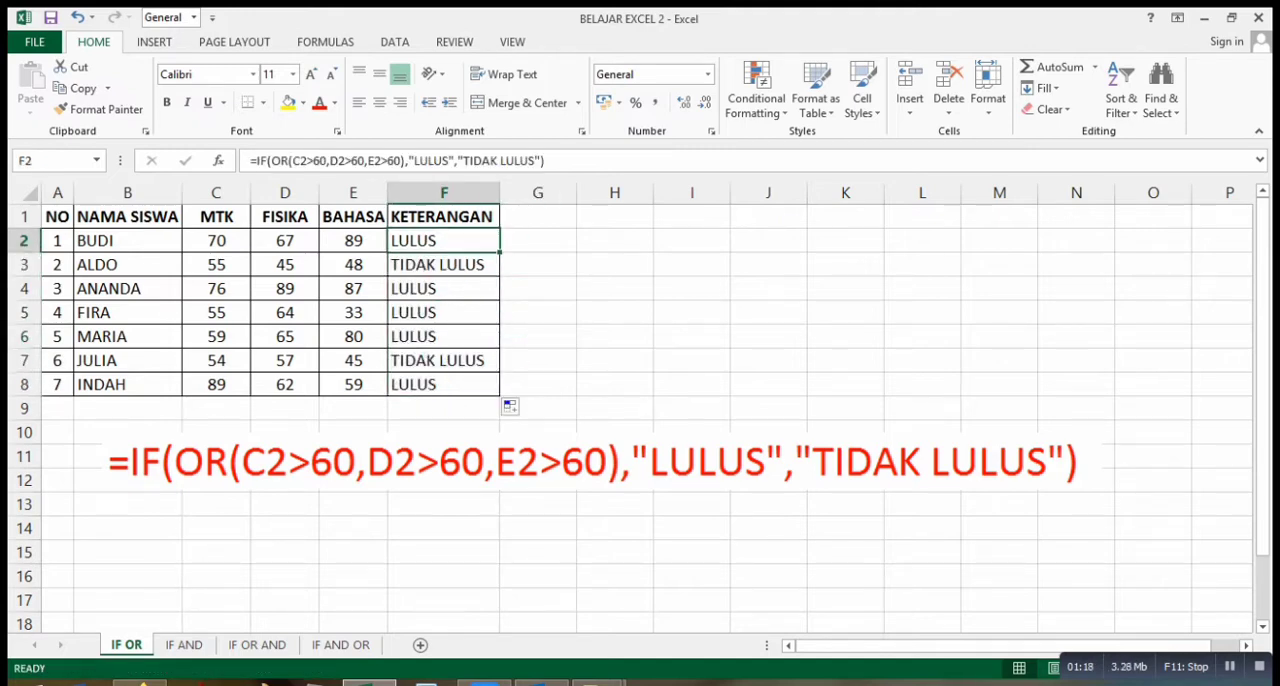
left_click(216, 241)
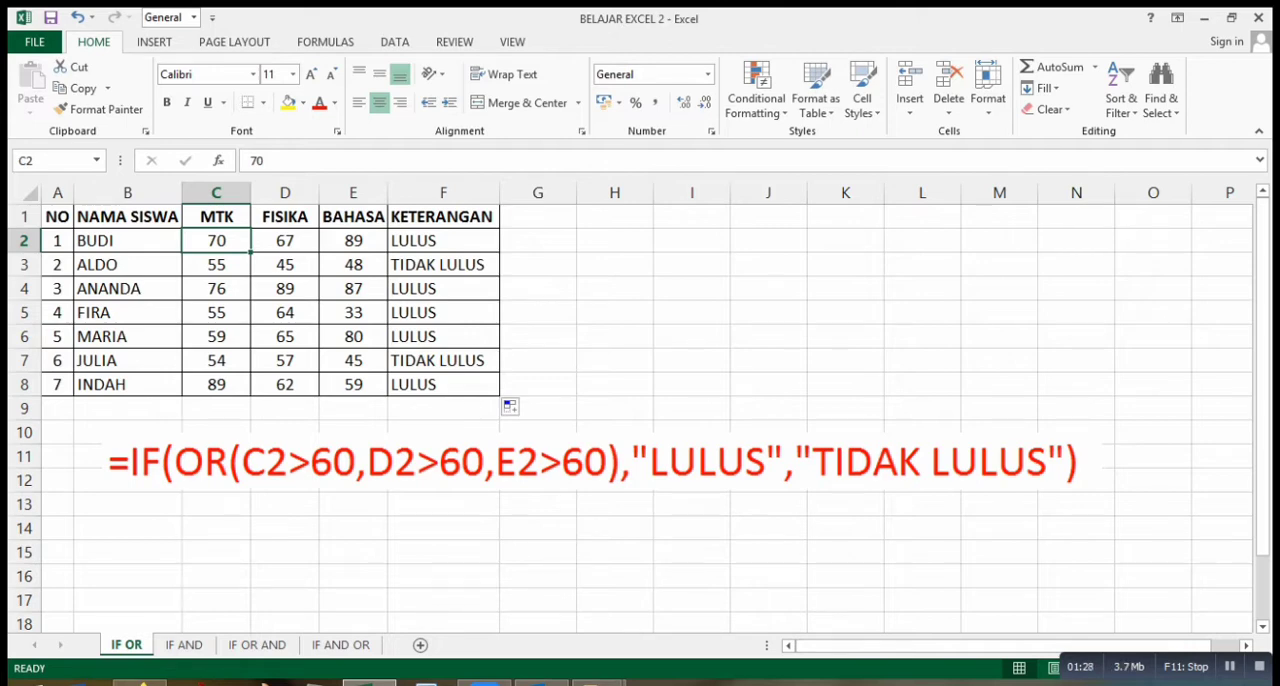
left_click(285, 241)
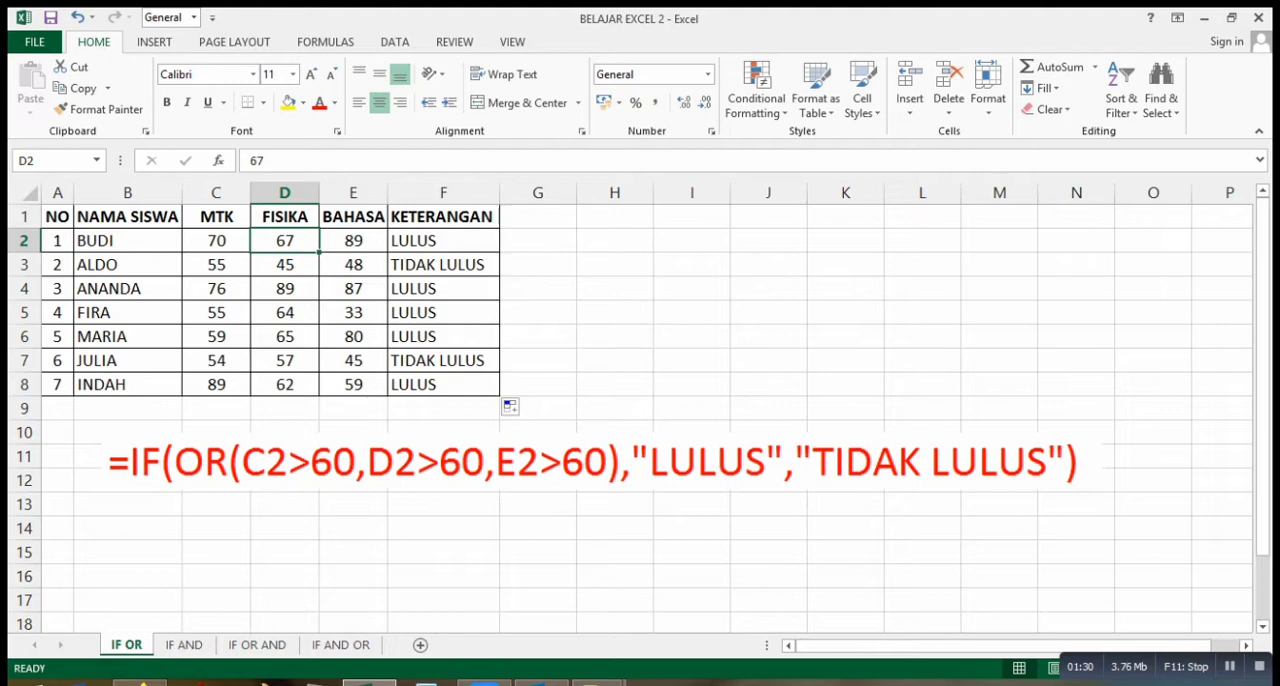
left_click(353, 241)
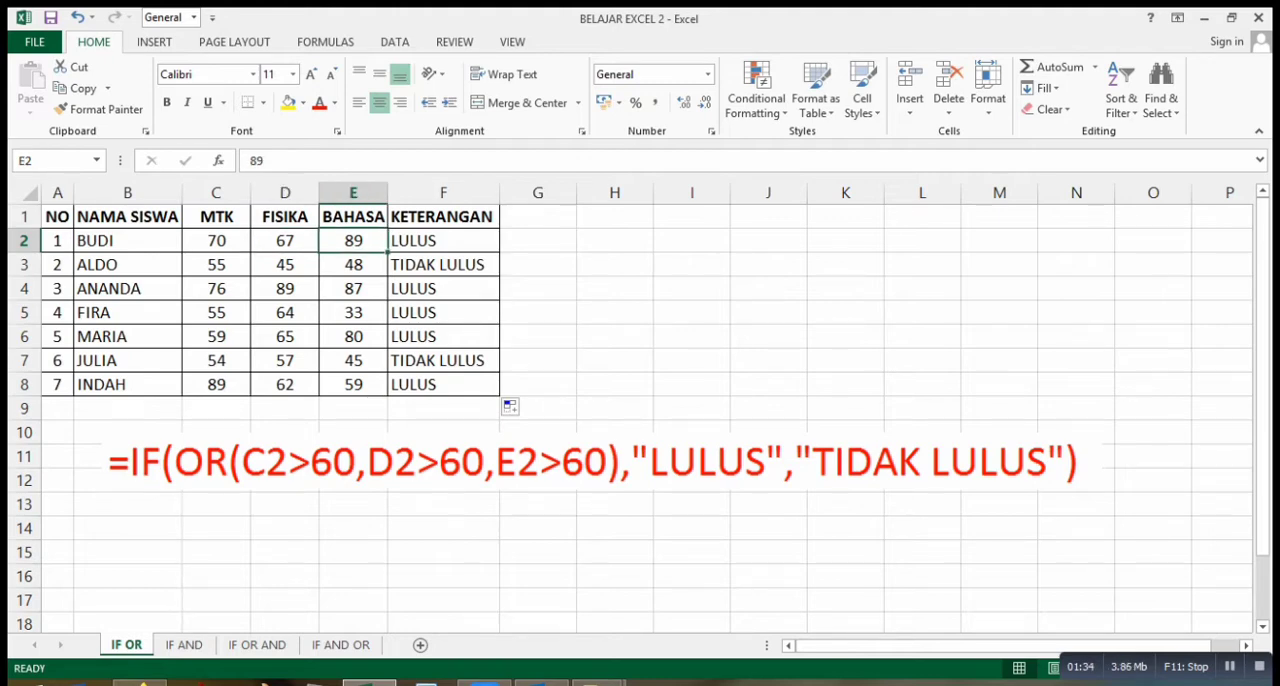
left_click(443, 241)
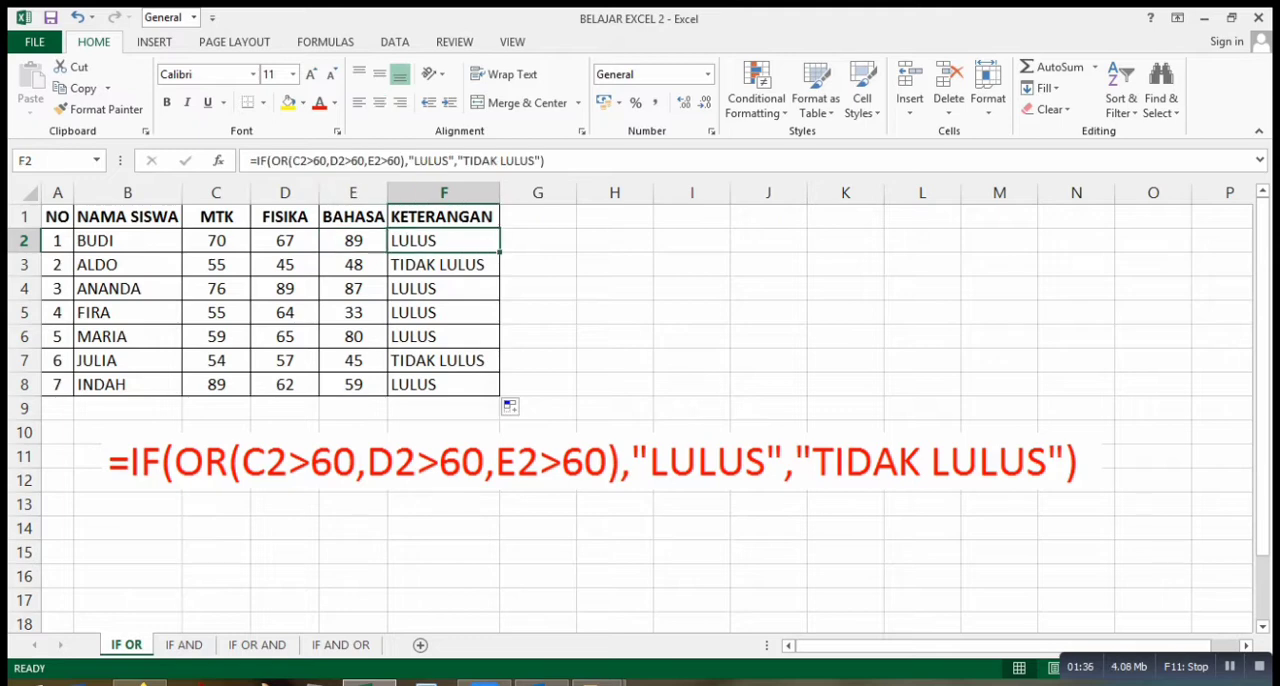
left_click(216, 265)
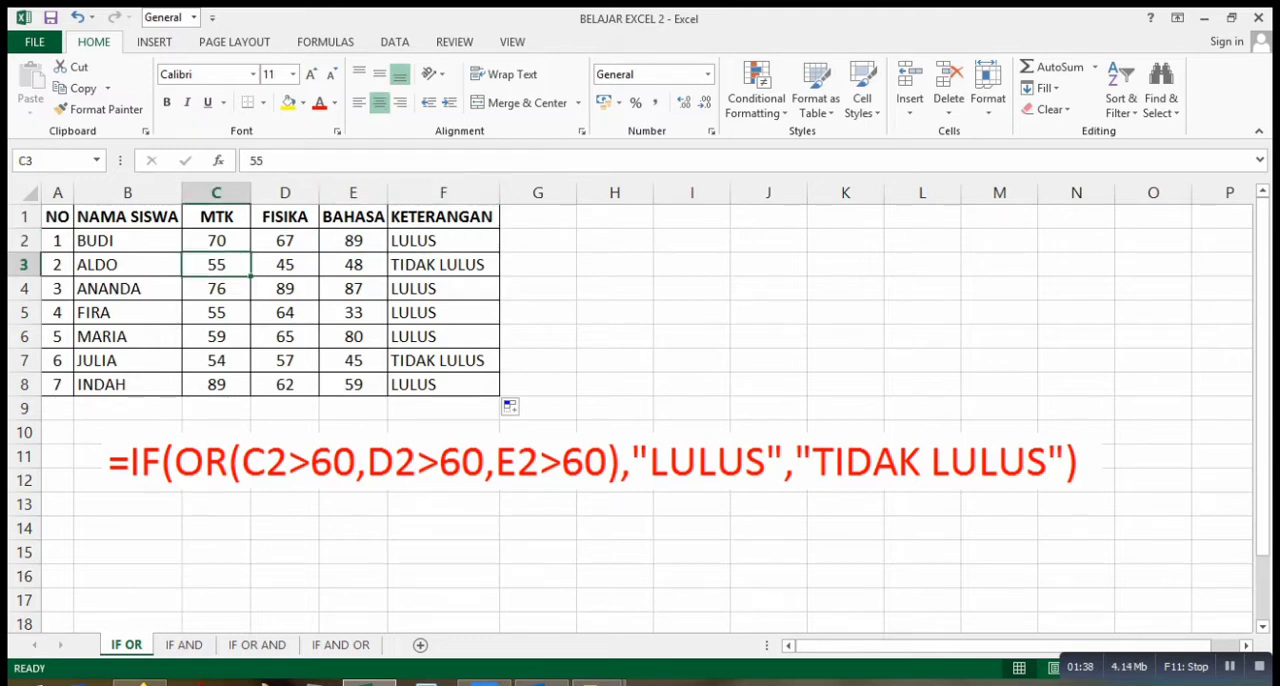
left_click(285, 265)
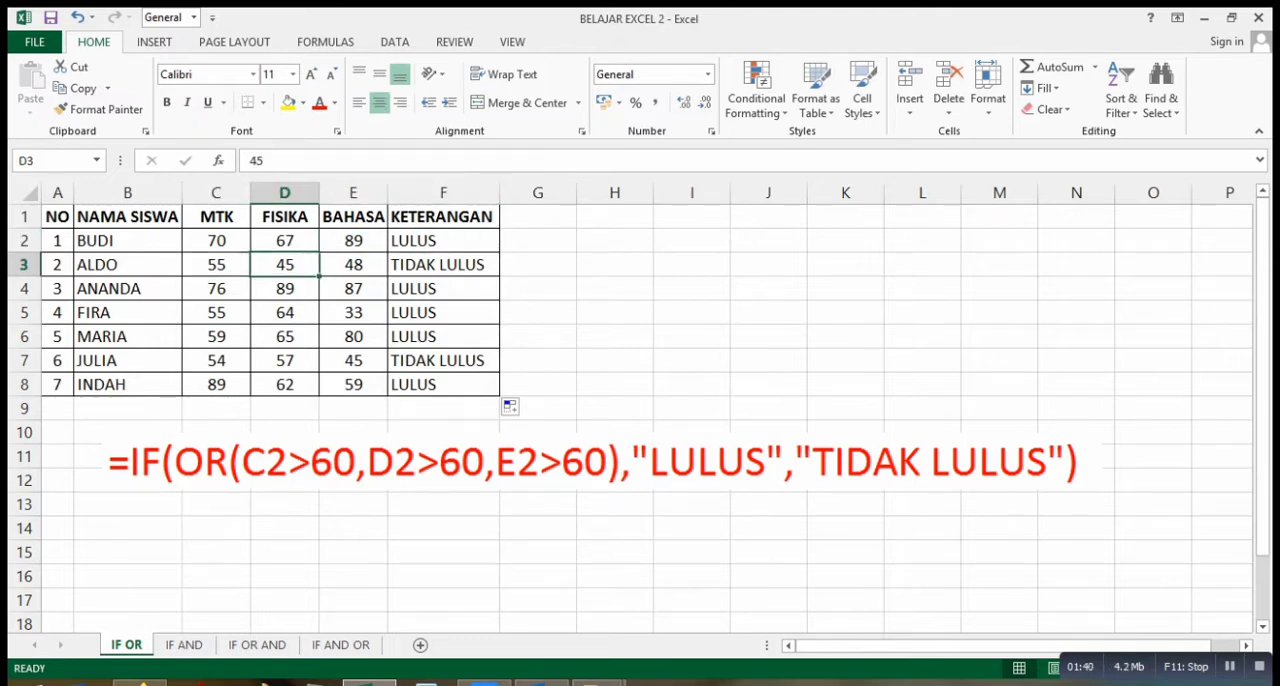
left_click(353, 265)
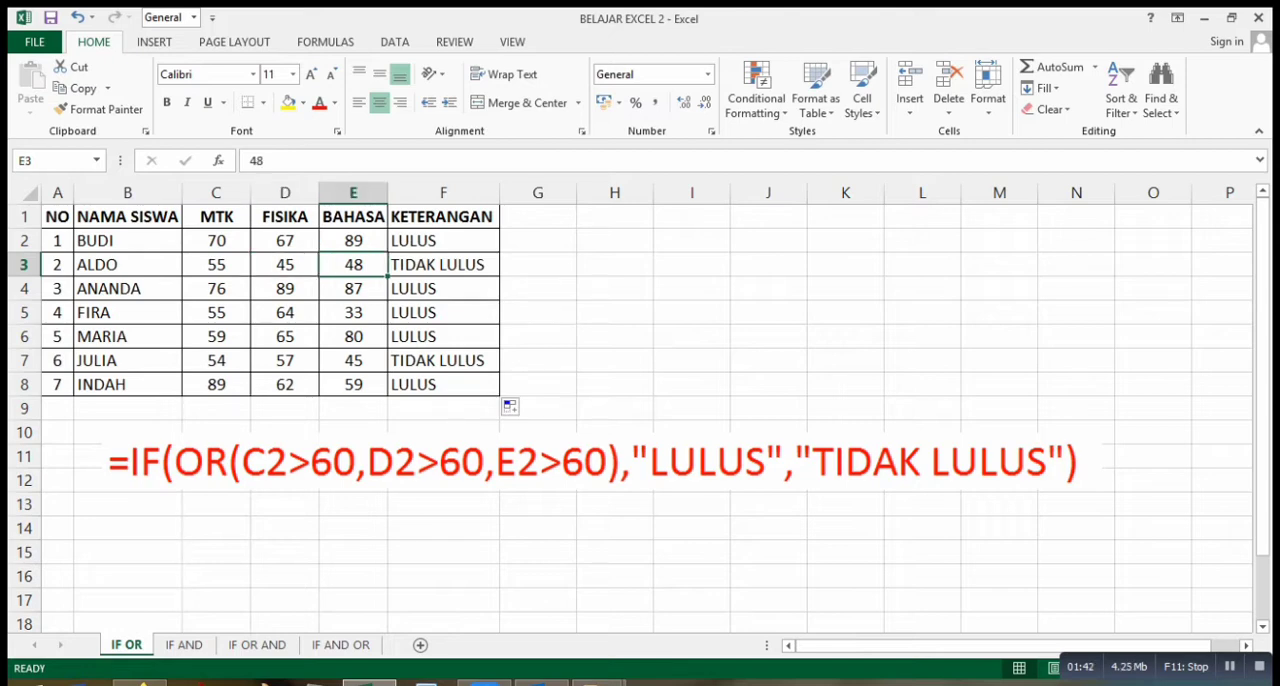
left_click(443, 289)
left_click(443, 265)
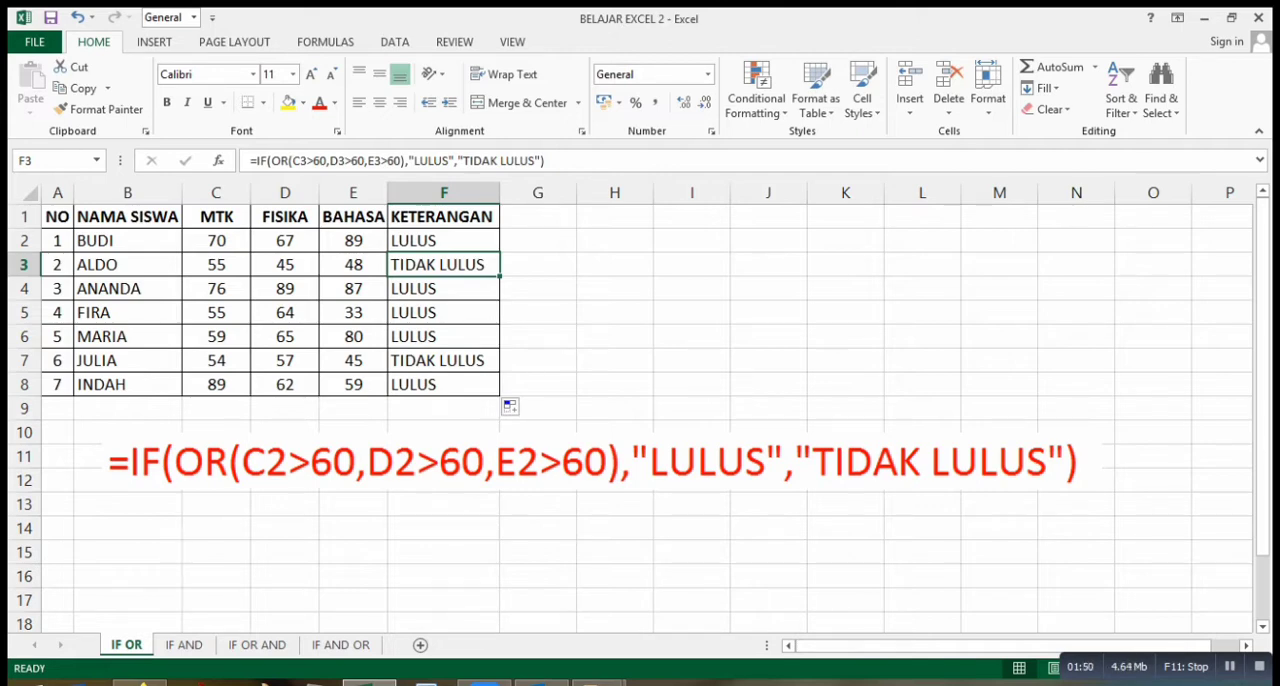
Check the MTK, FISIKA and BAHASA scores in row 5 against the formula result in F5.
left_click(216, 313)
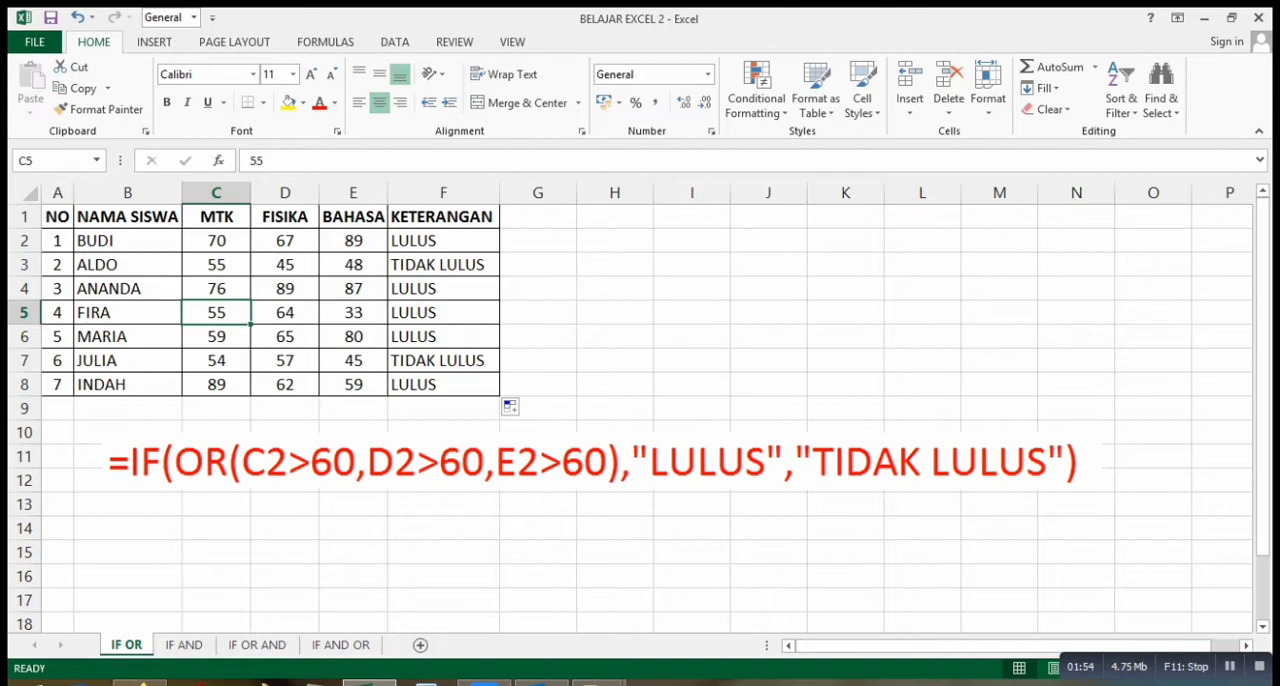
left_click(285, 313)
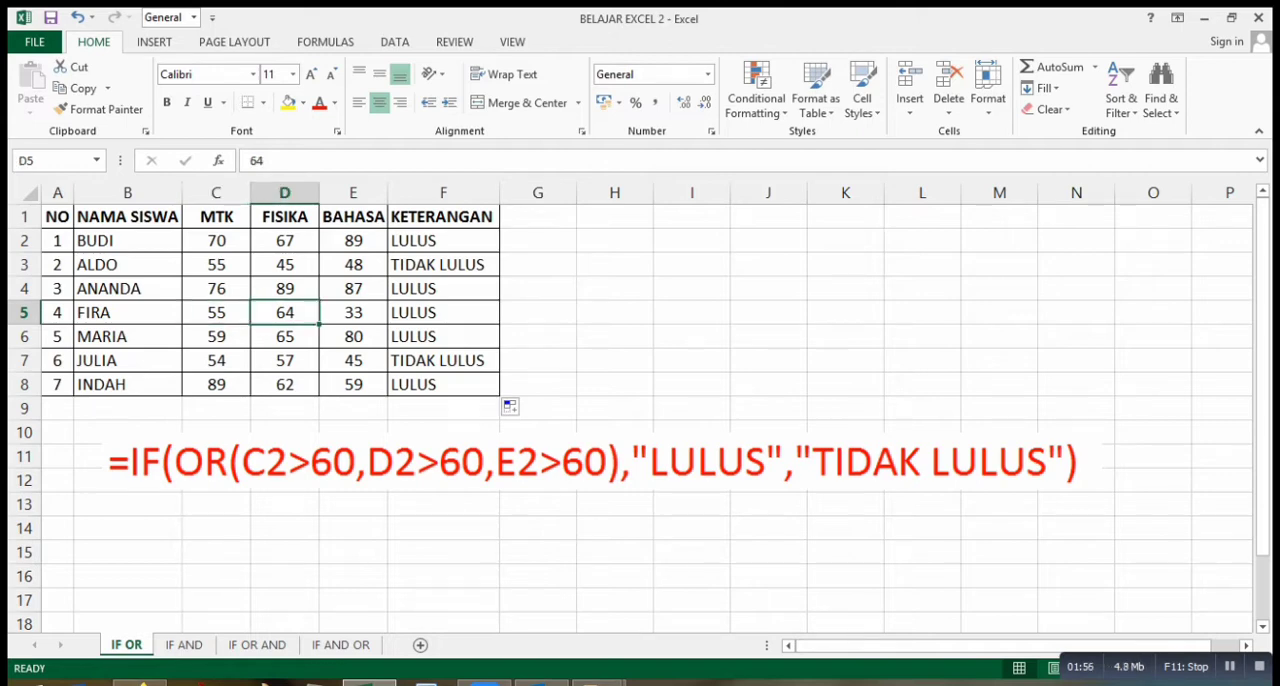
left_click(353, 313)
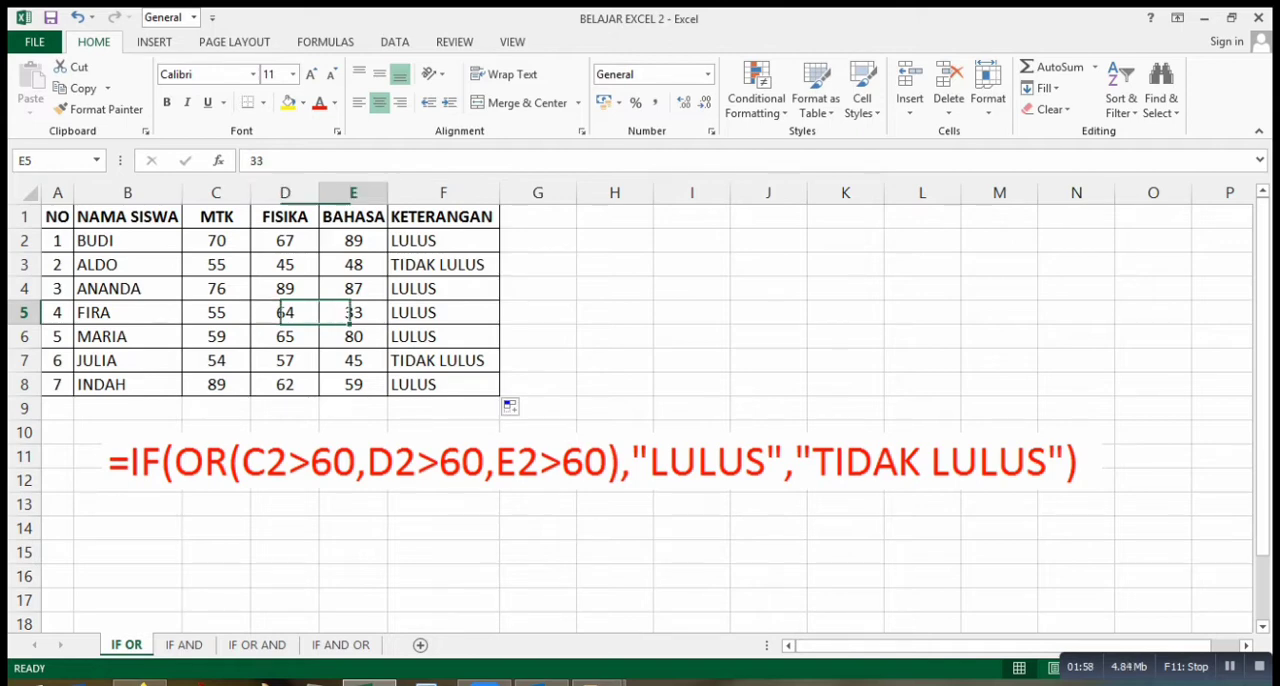
left_click(443, 313)
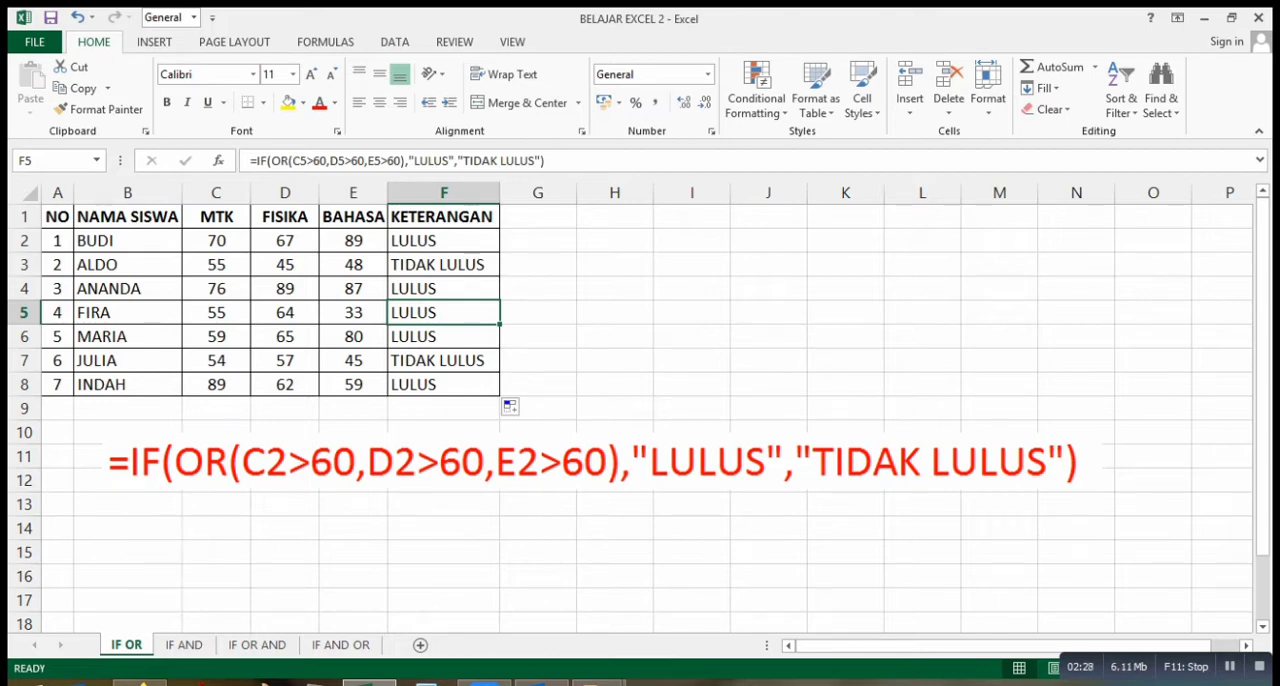
left_click(285, 312)
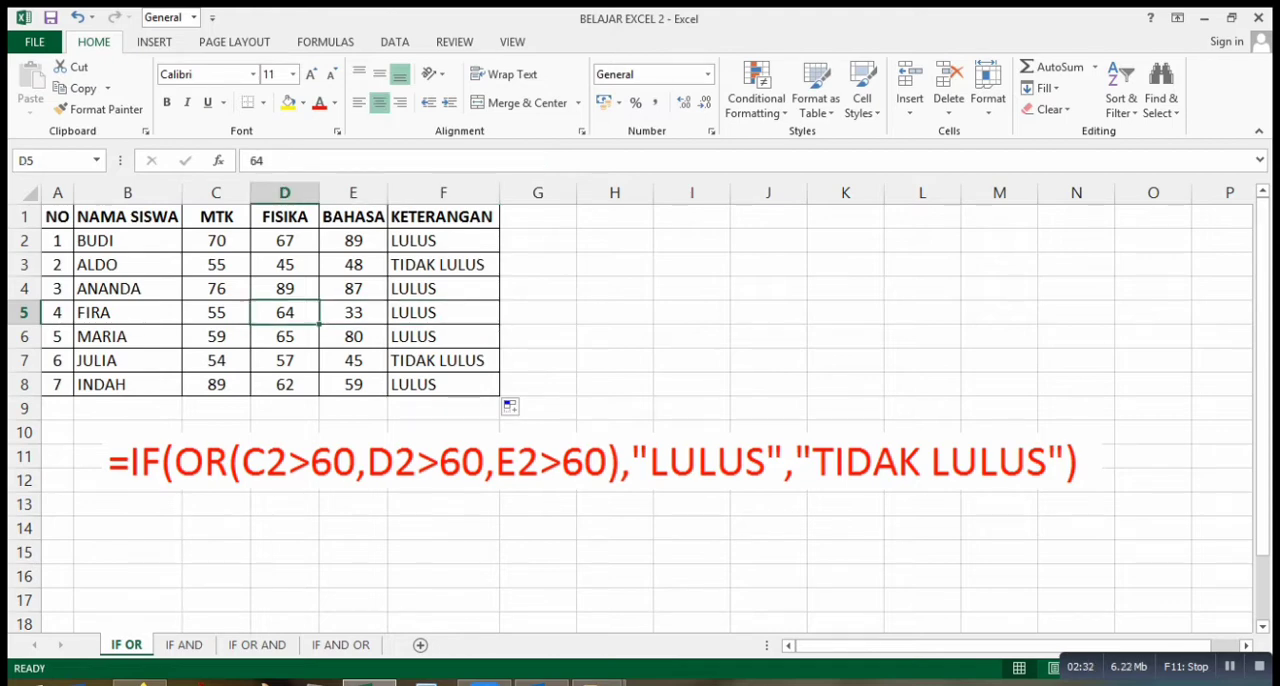
Check the MTK, FISIKA and BAHASA scores in row 6 against that row's KETERANGAN result.
left_click(216, 337)
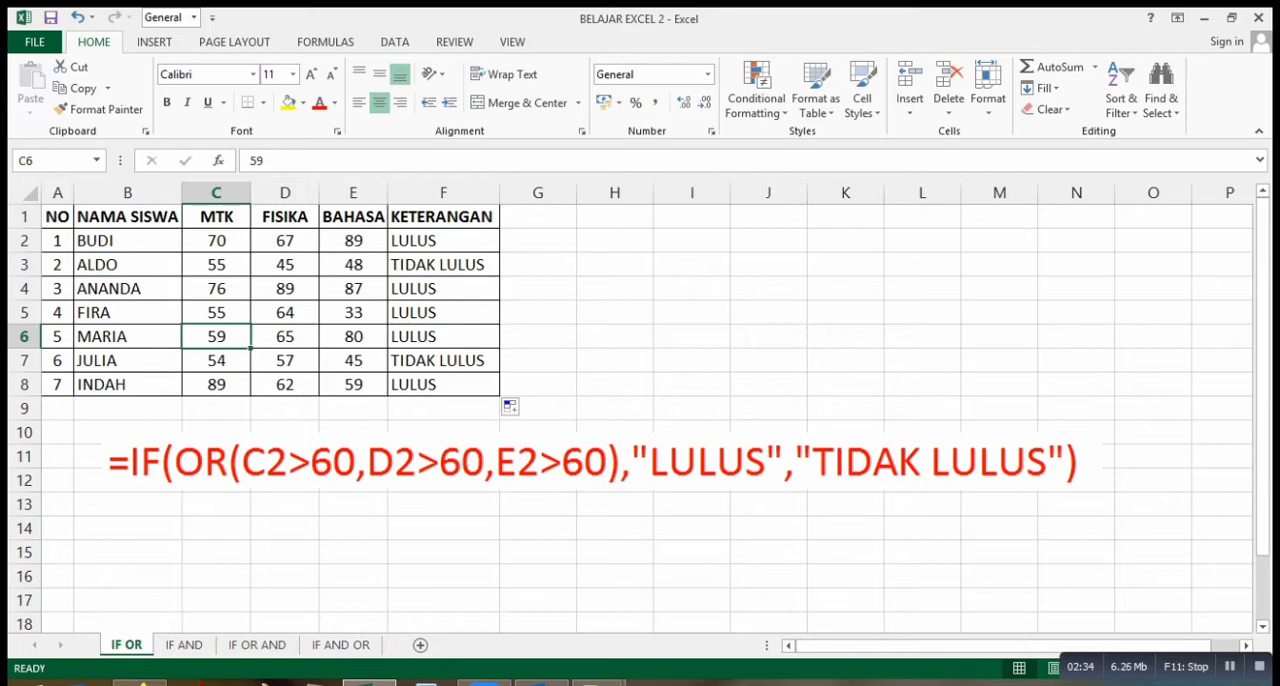
left_click(285, 337)
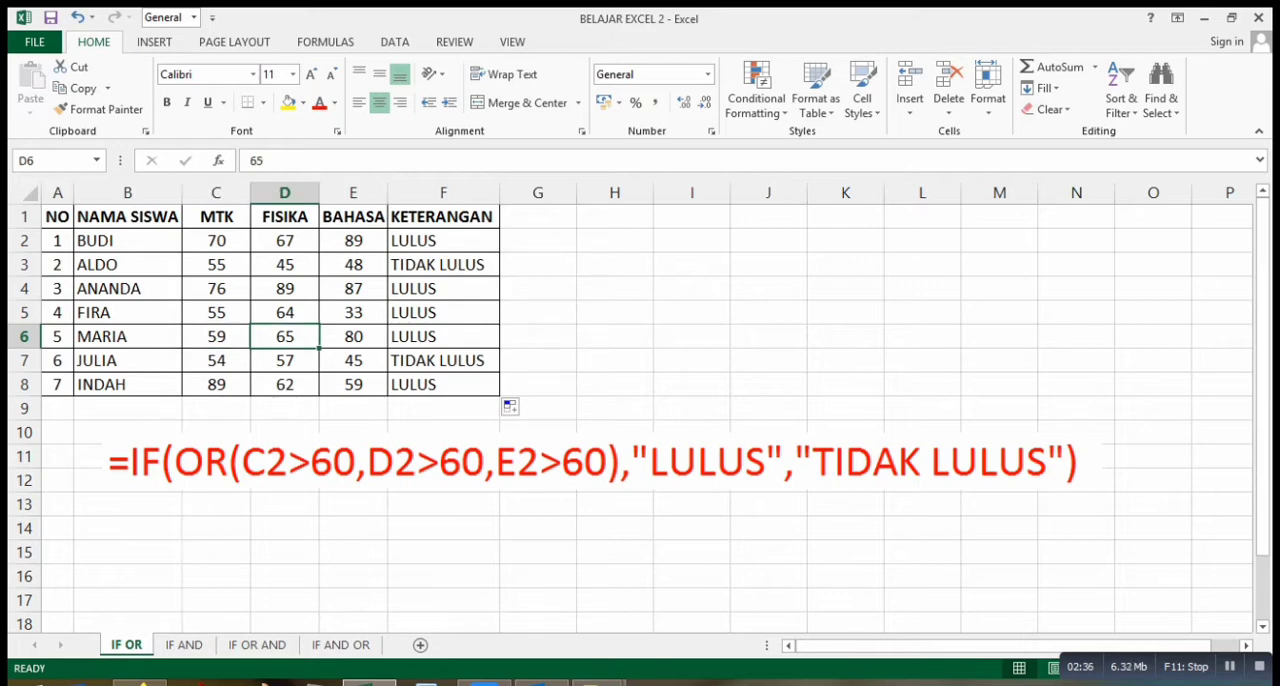
left_click(353, 337)
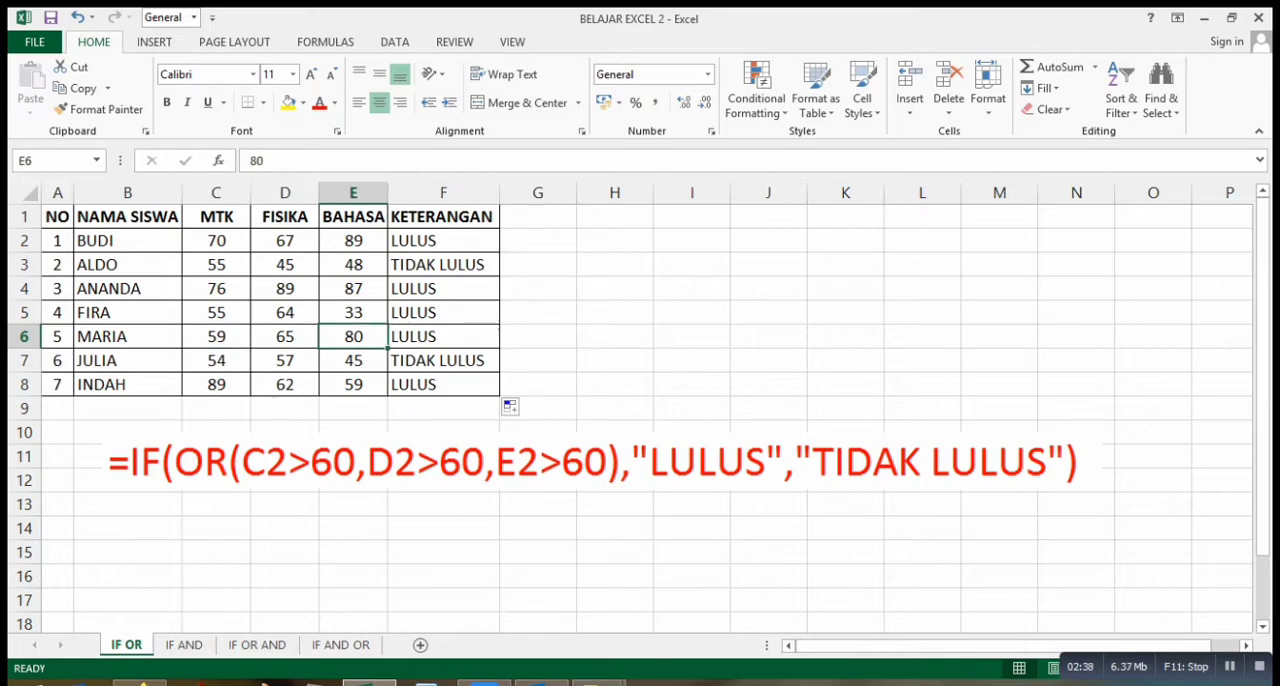
left_click(216, 337)
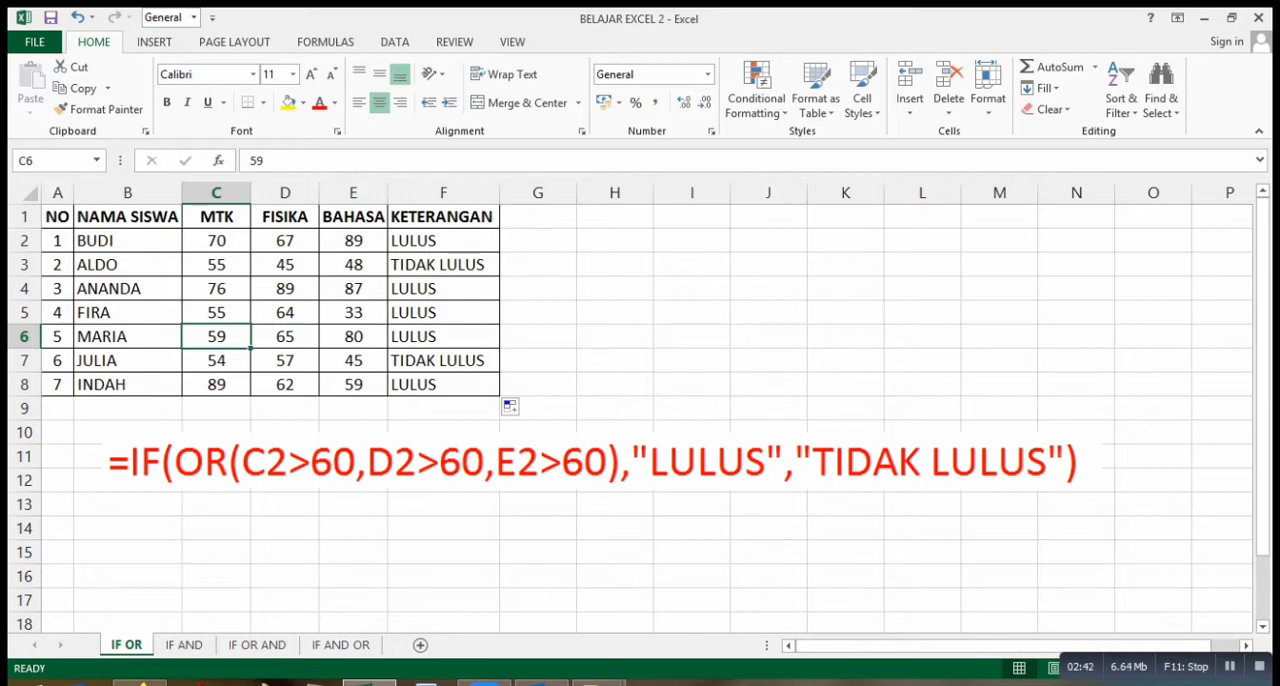
left_click(285, 337)
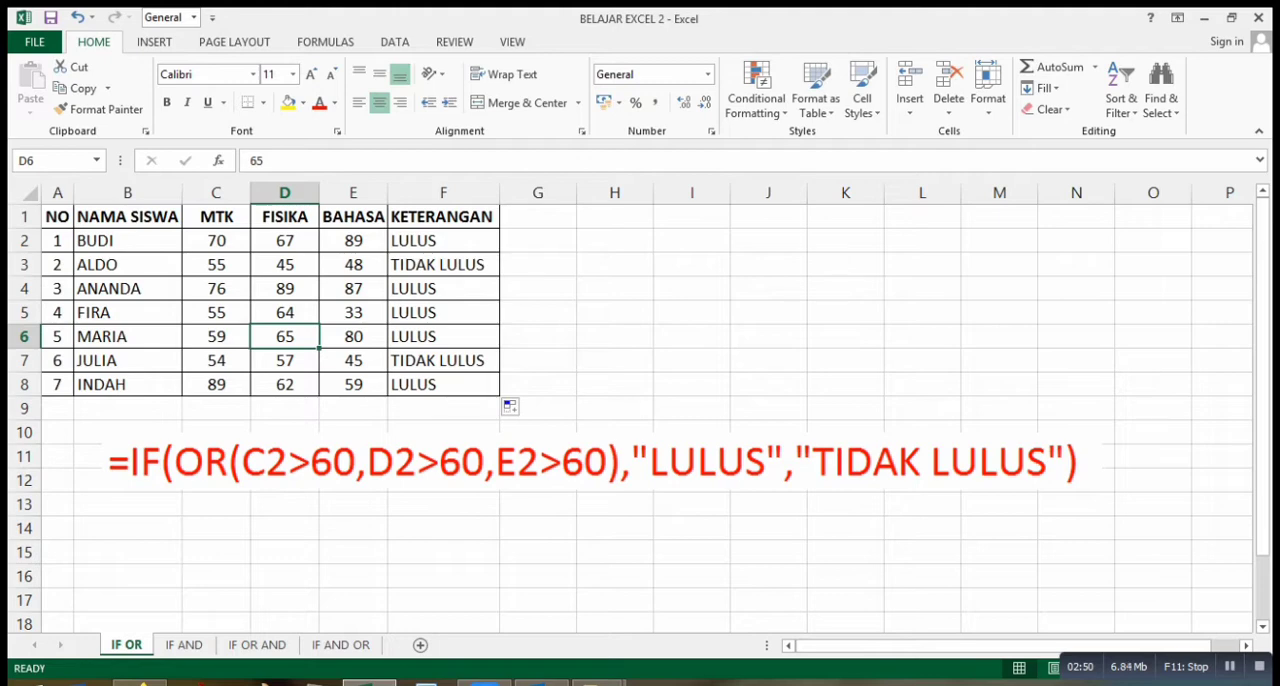
left_click(443, 337)
Compare the three subject scores in rows 7 and 3 with their TIDAK LULUS results.
left_click_drag(216, 360, 353, 360)
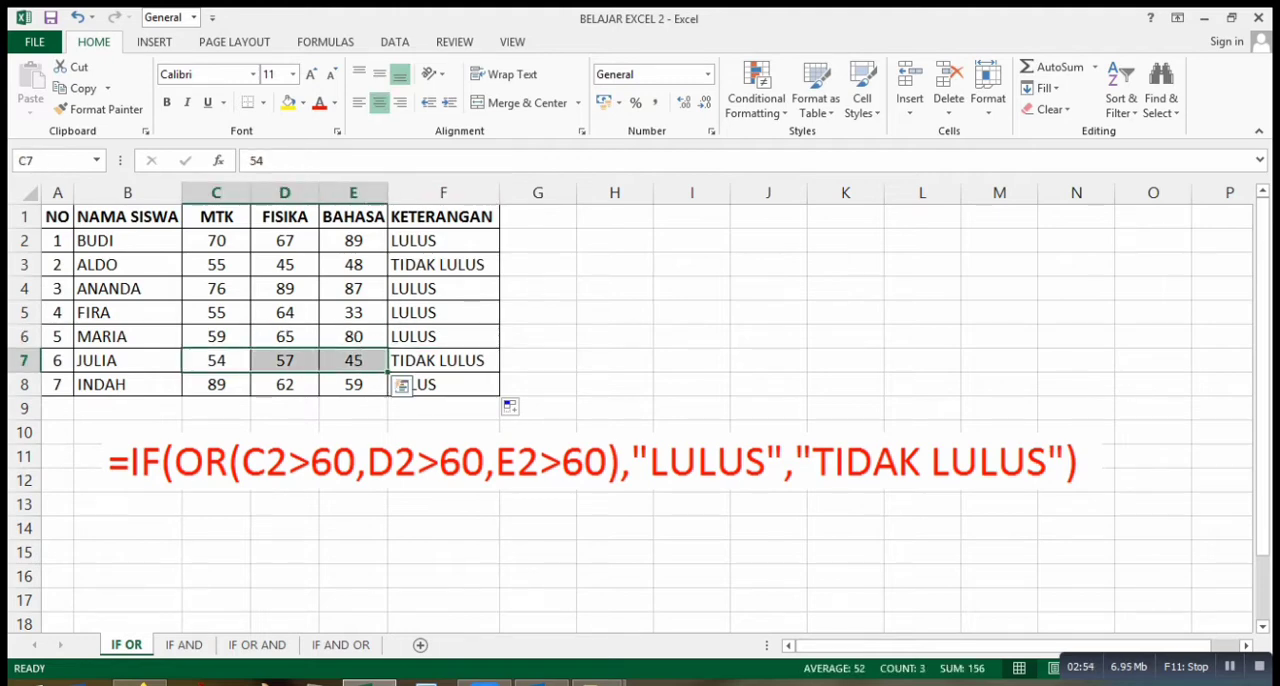
left_click_drag(216, 264, 353, 265)
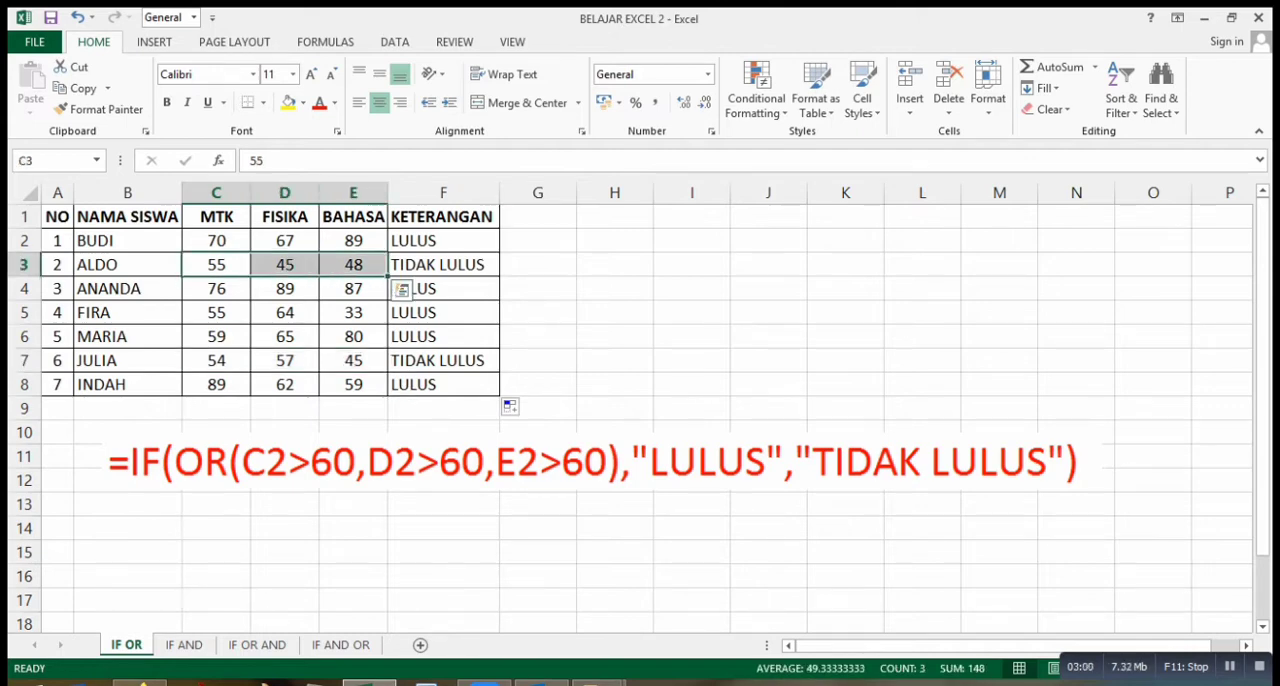
left_click(538, 313)
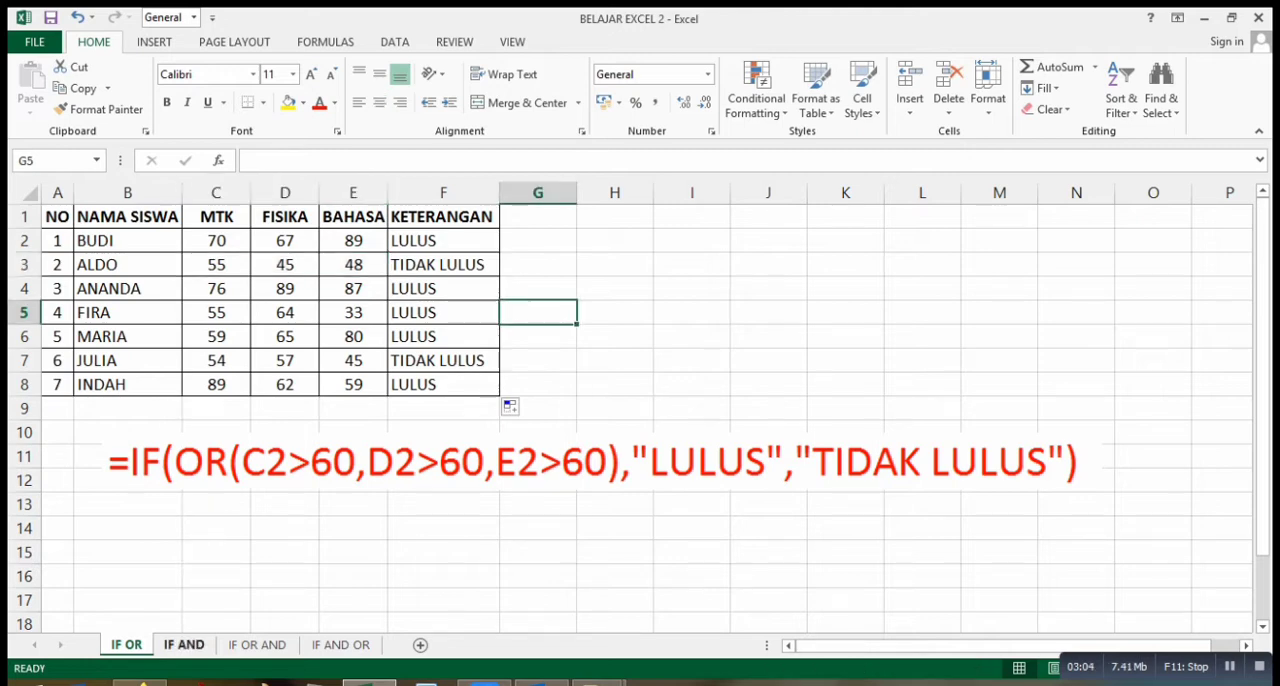
On the IF AND sheet, start a formula in F2 with IF and a nested AND whose first condition is C2>60.
left_click(184, 645)
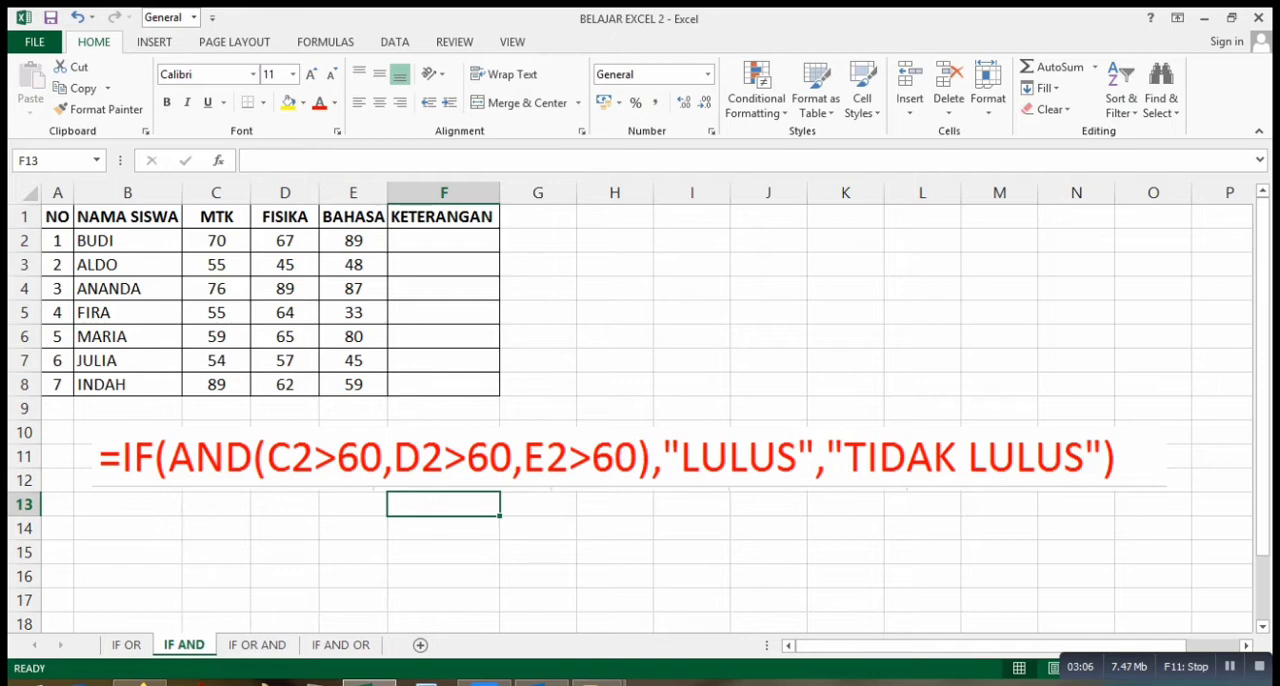
left_click(443, 241)
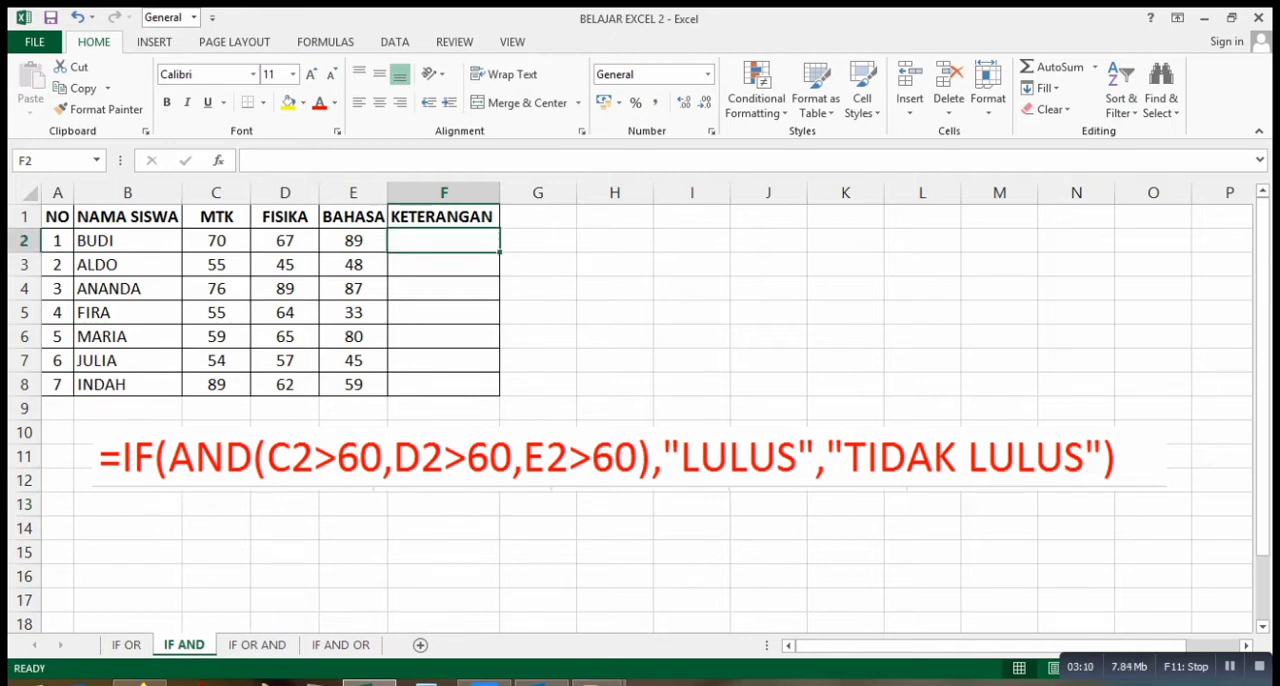
type("=")
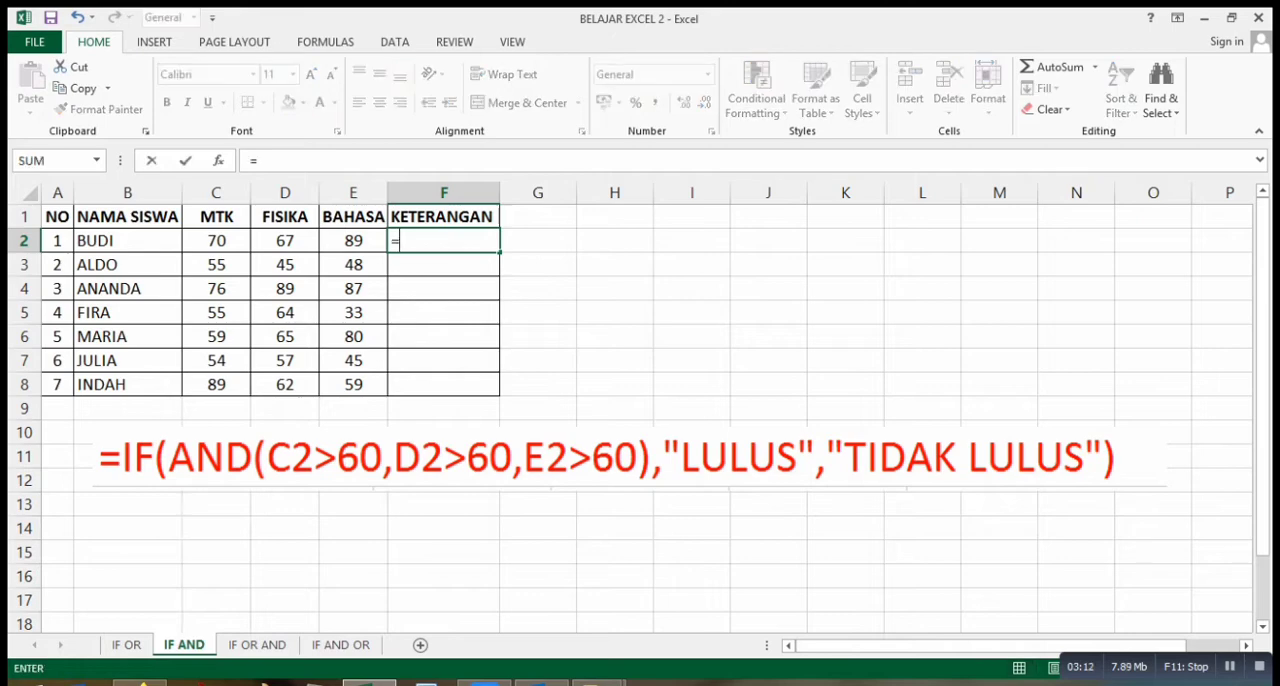
type("IF")
type("(AND")
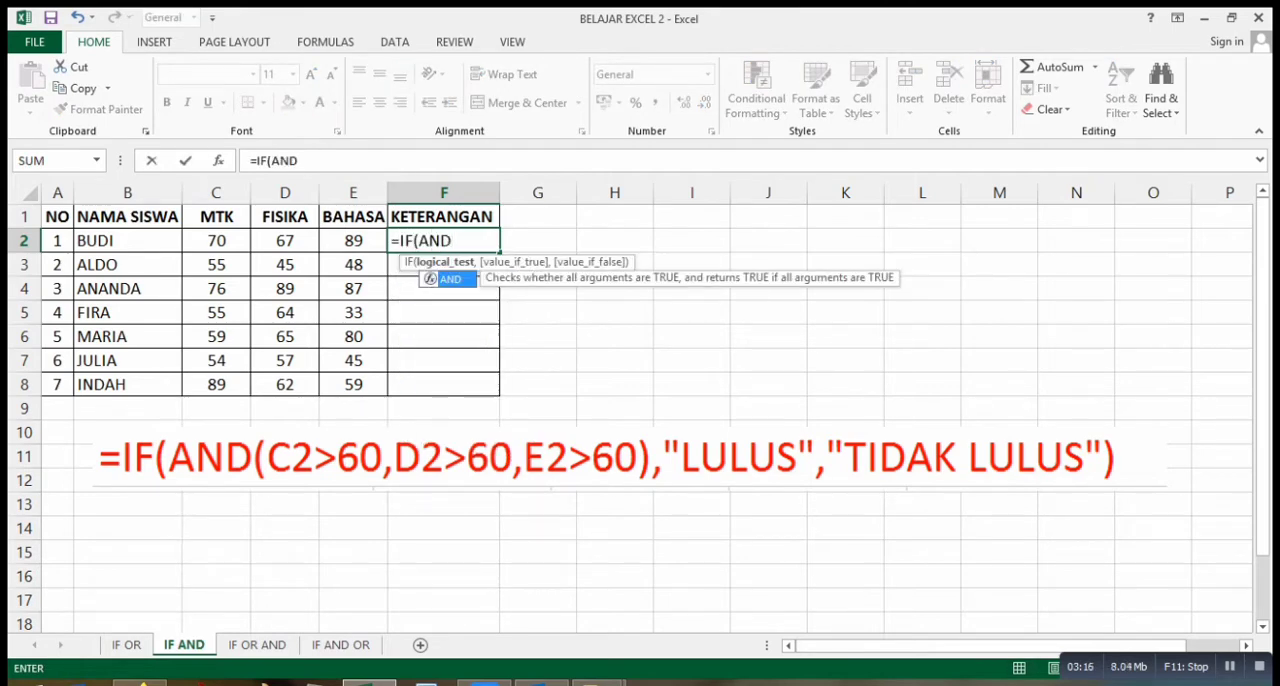
type("(")
left_click(216, 241)
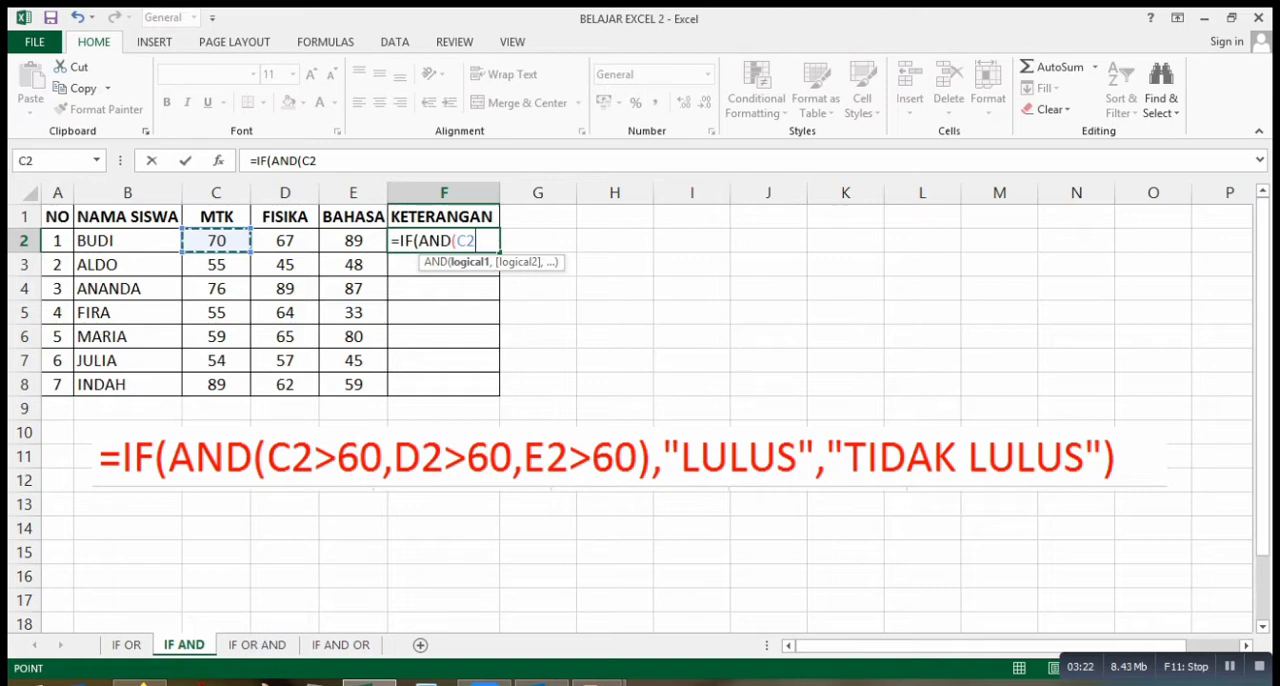
type(">60,")
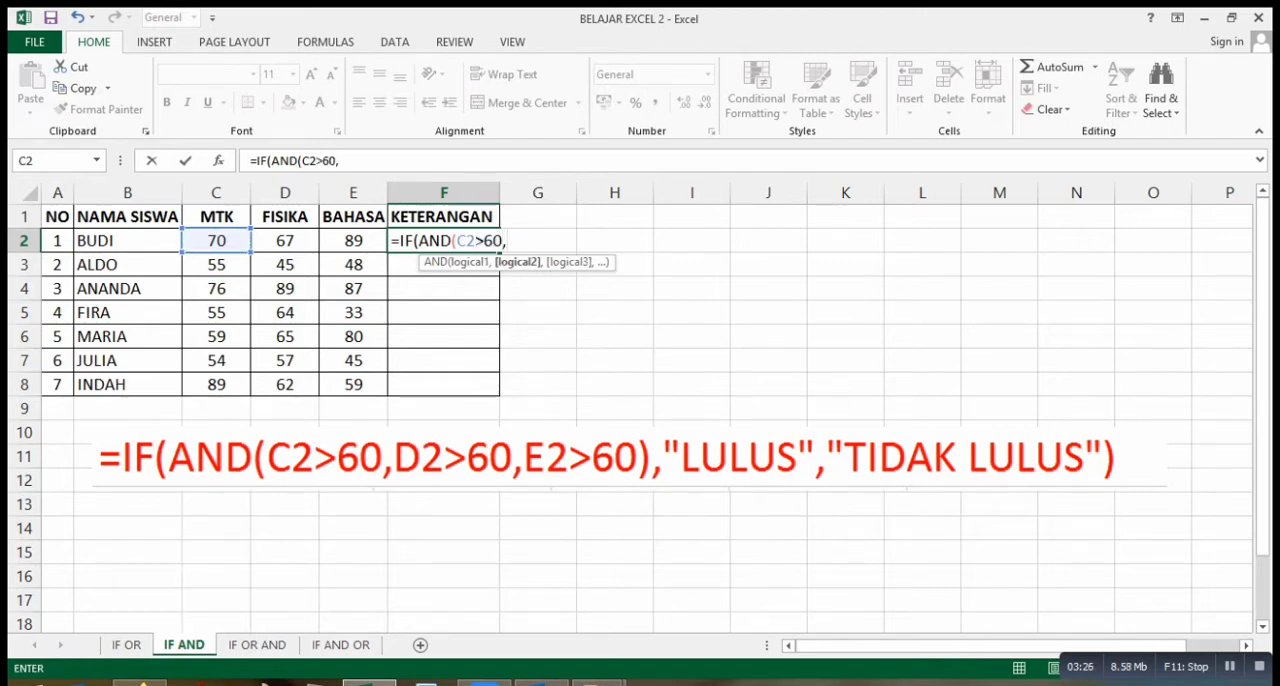
Add D2>60 and E2>60 as the remaining AND conditions in the F2 formula and close the AND test.
left_click(285, 241)
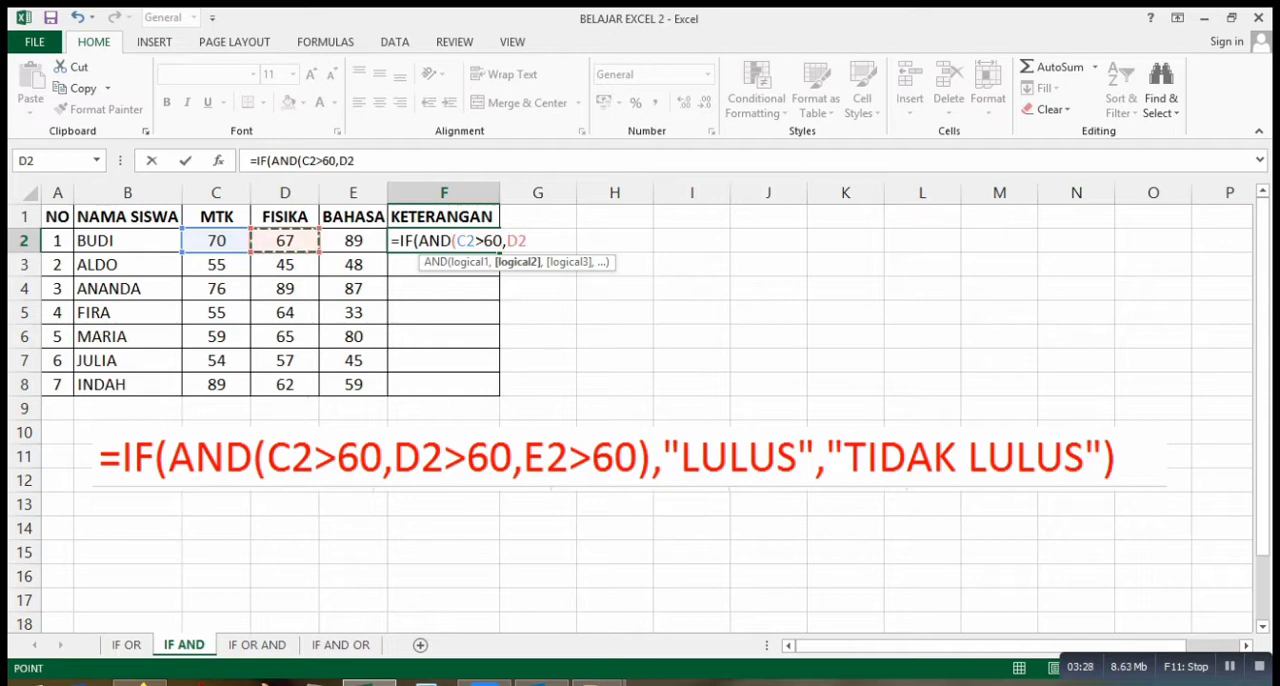
type(">6")
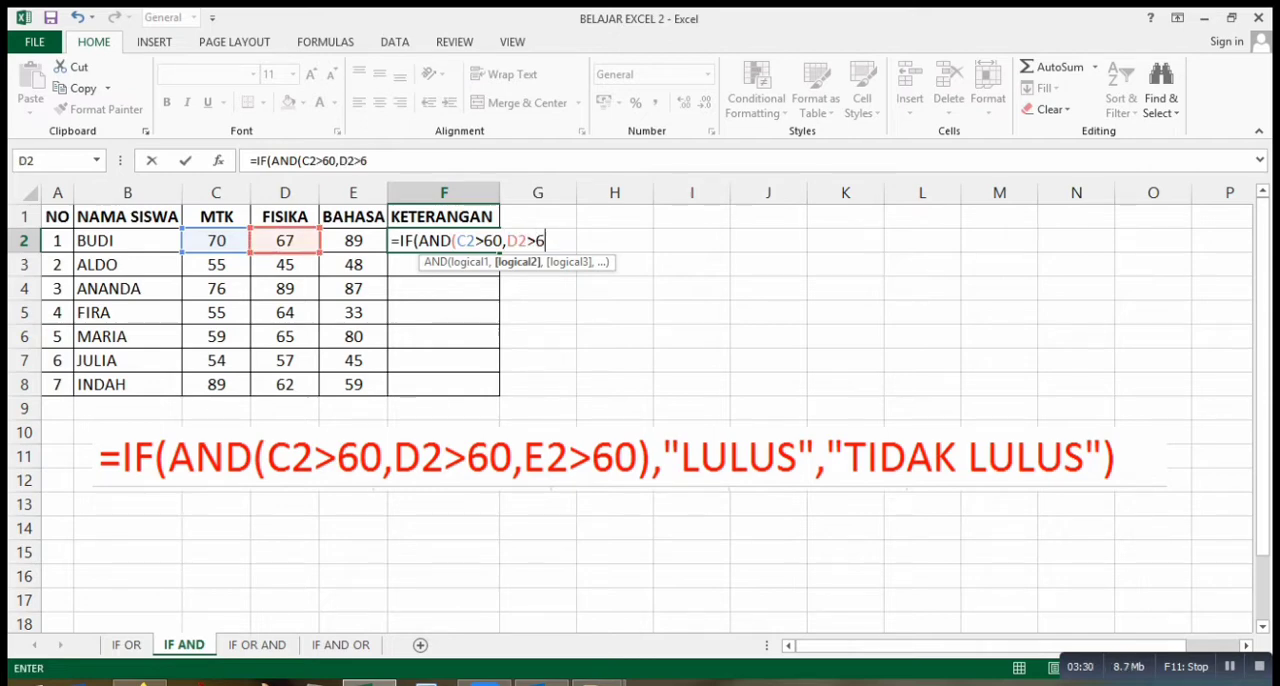
type("0,")
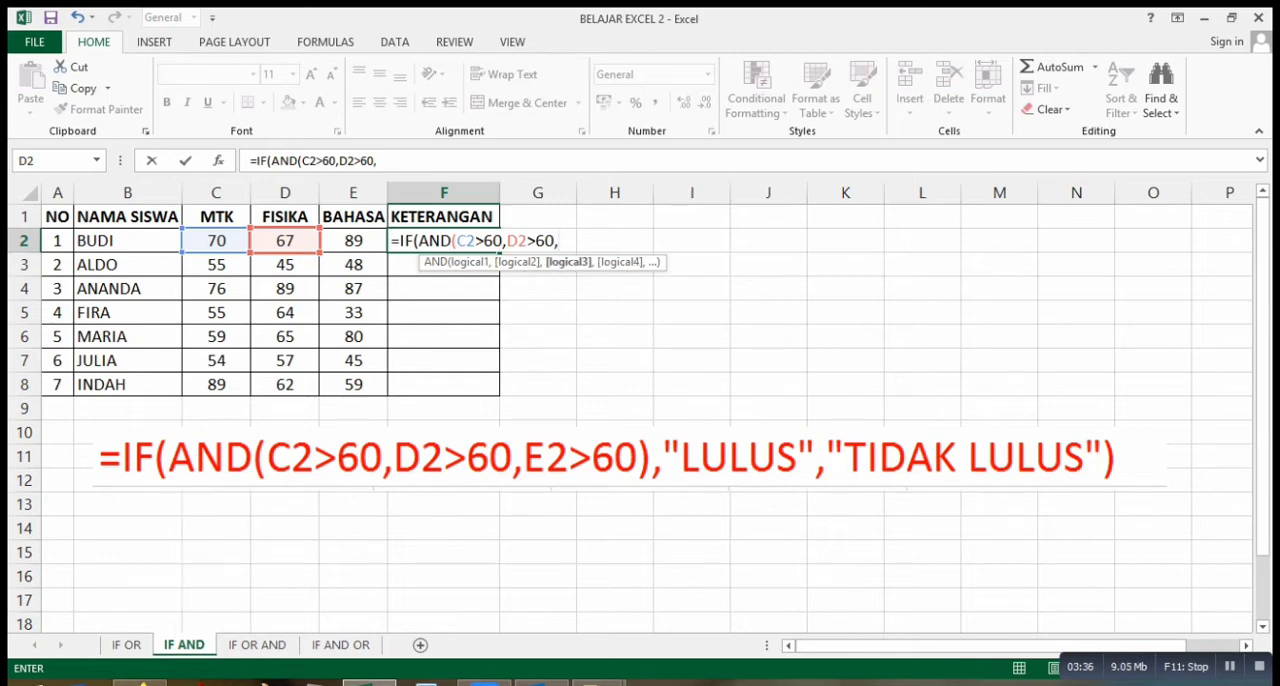
left_click(353, 241)
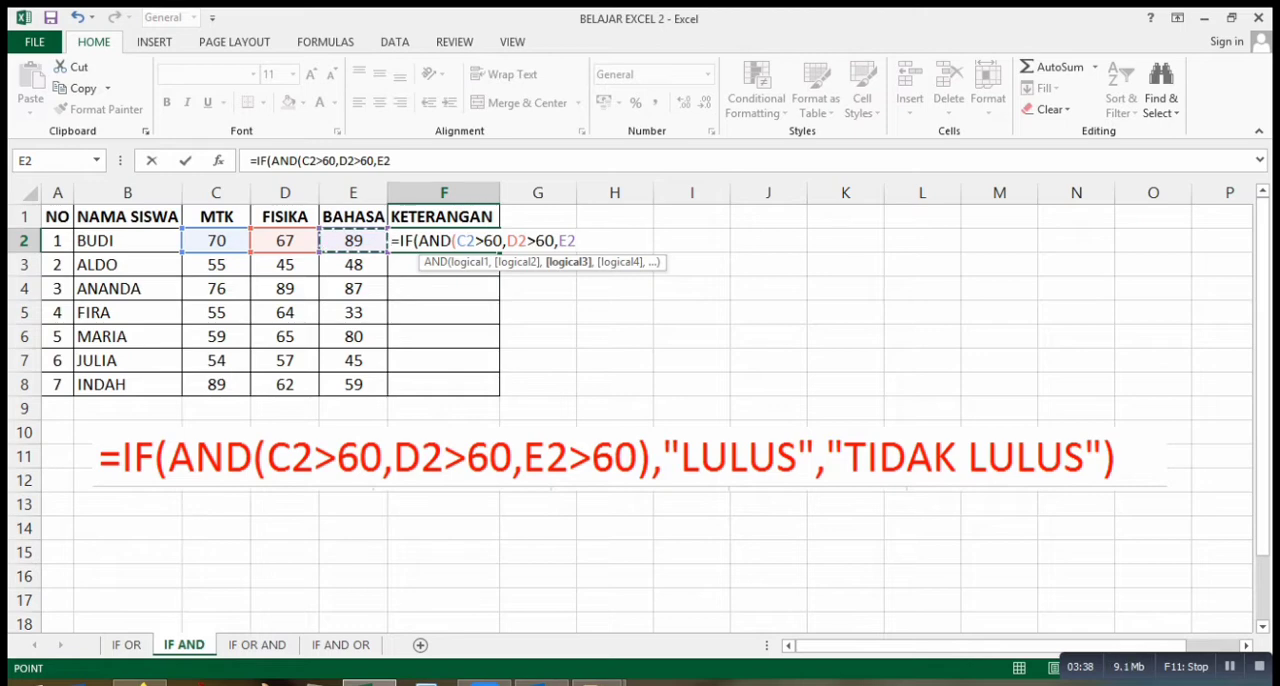
type(">60")
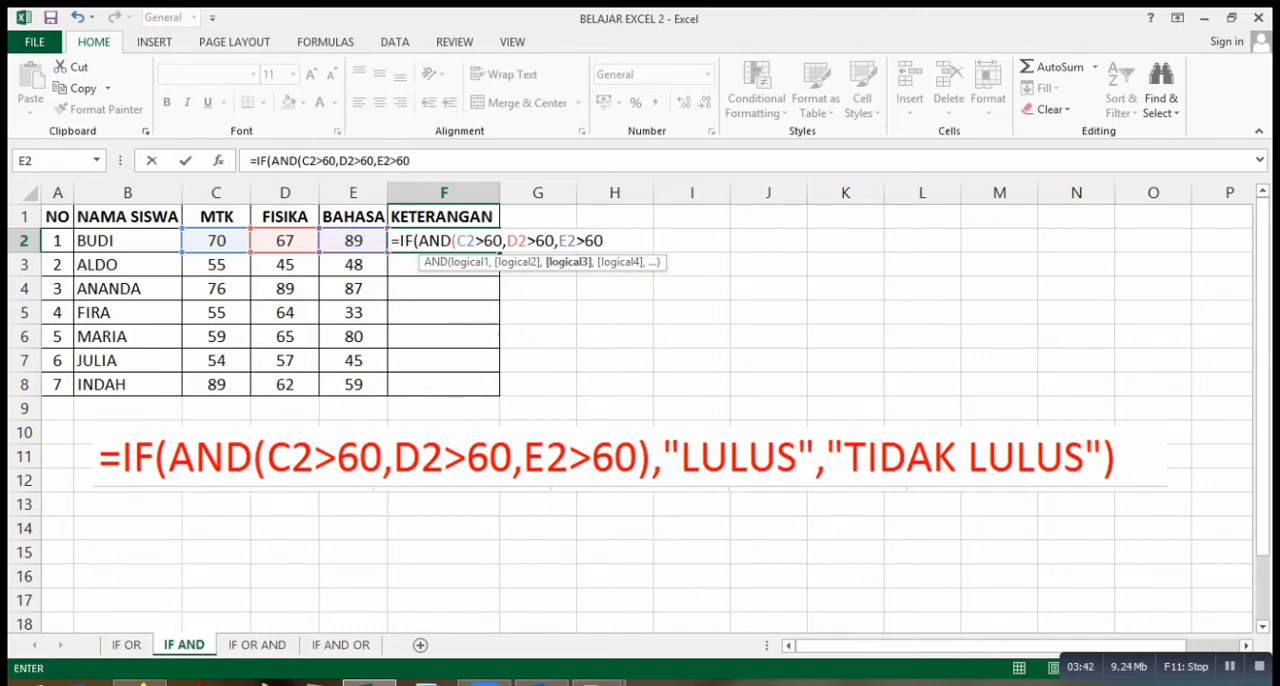
type(")")
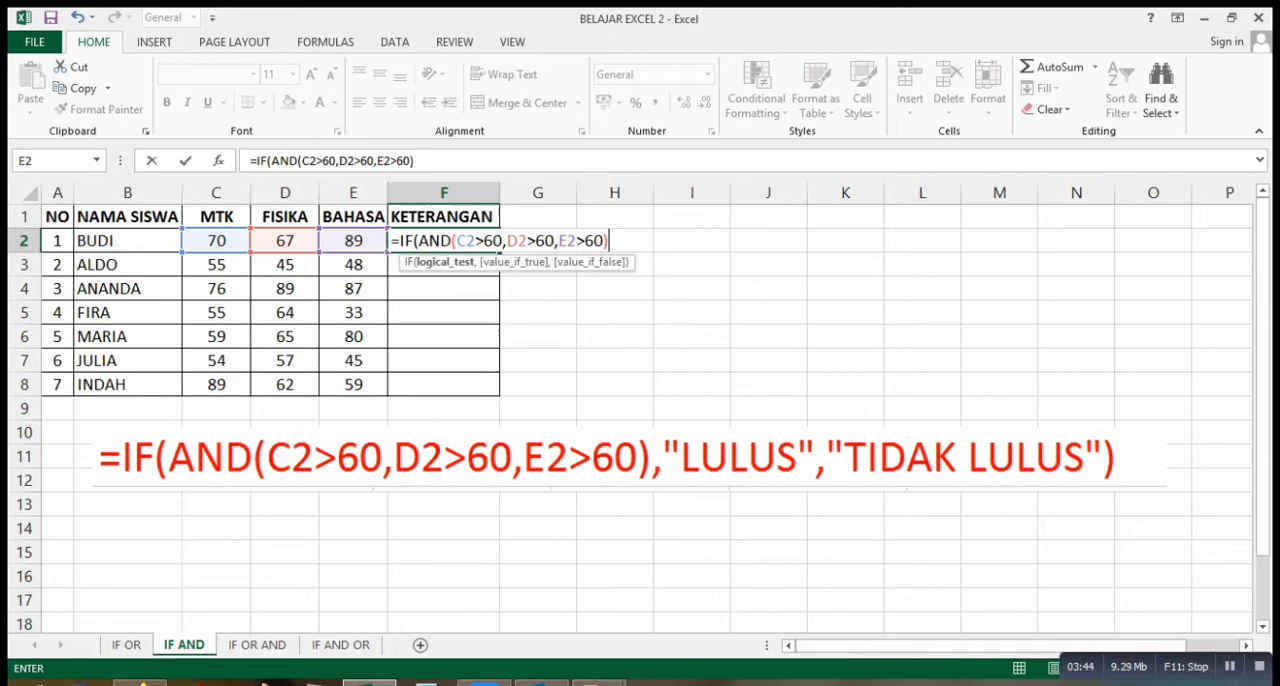
type(",\"")
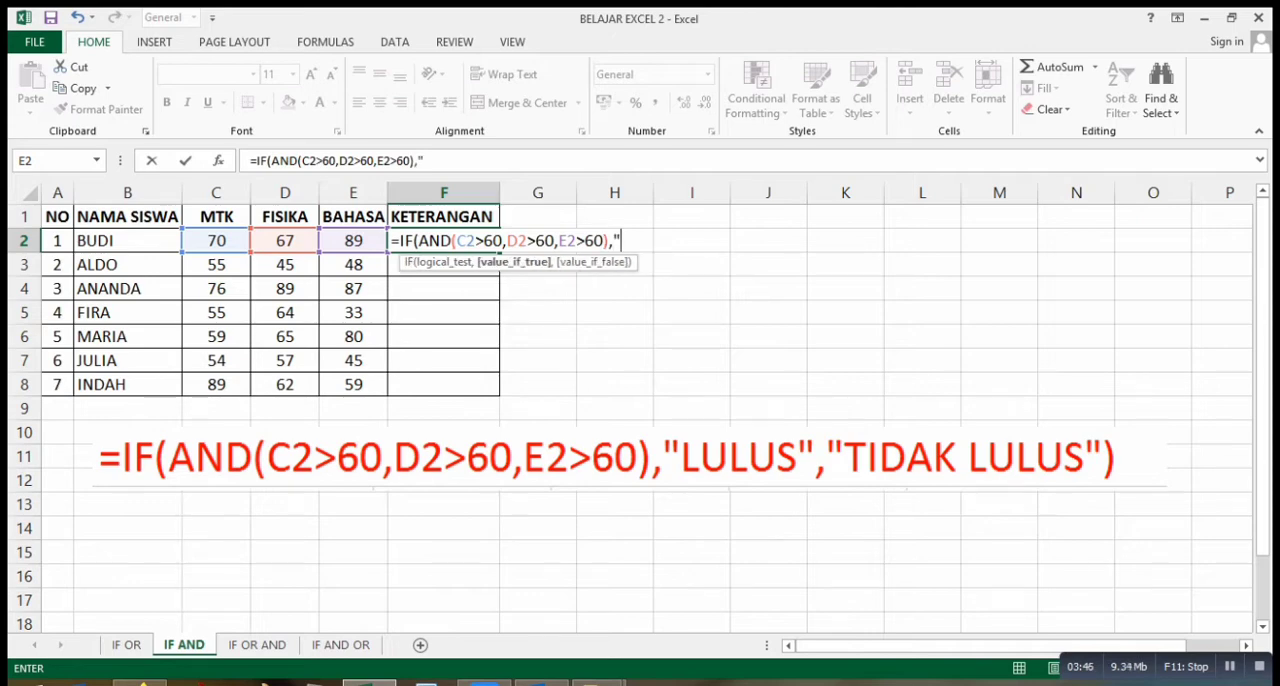
type("LULUL")
Complete the F2 IF AND formula with "LULUS" as the true result and "TIDAK LULUS" as the false result, and enter it.
key("BackSpace")
type("S")
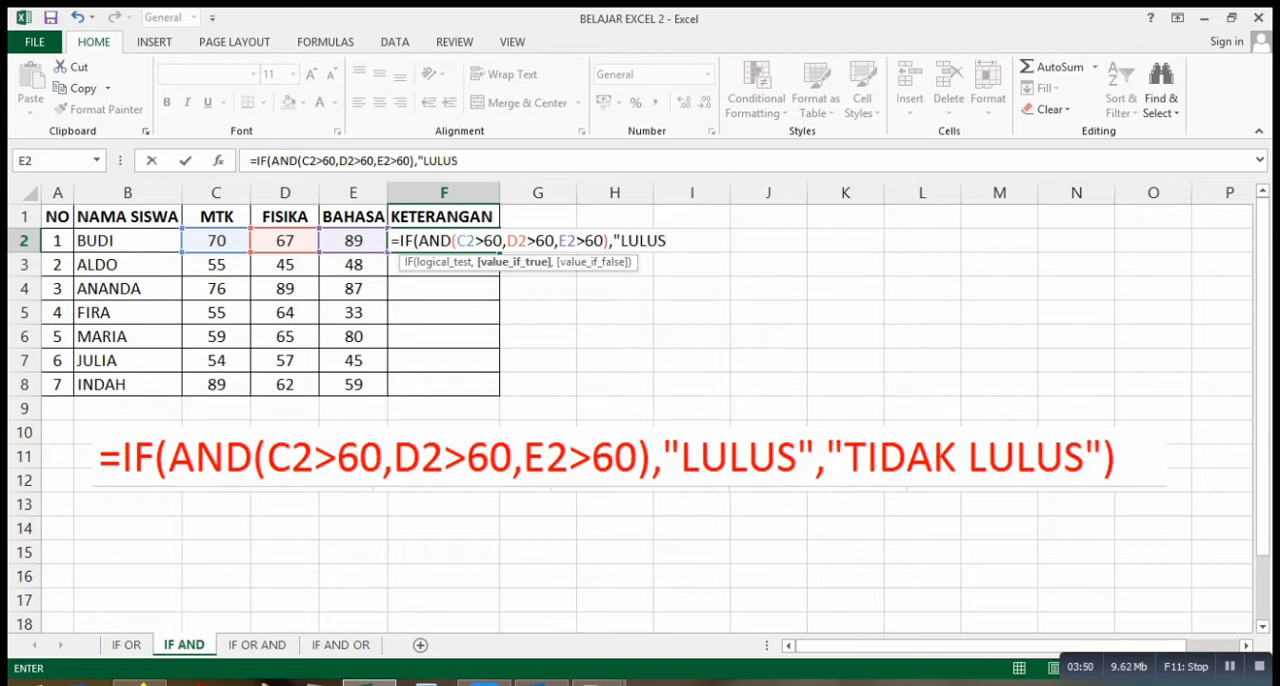
type("\",")
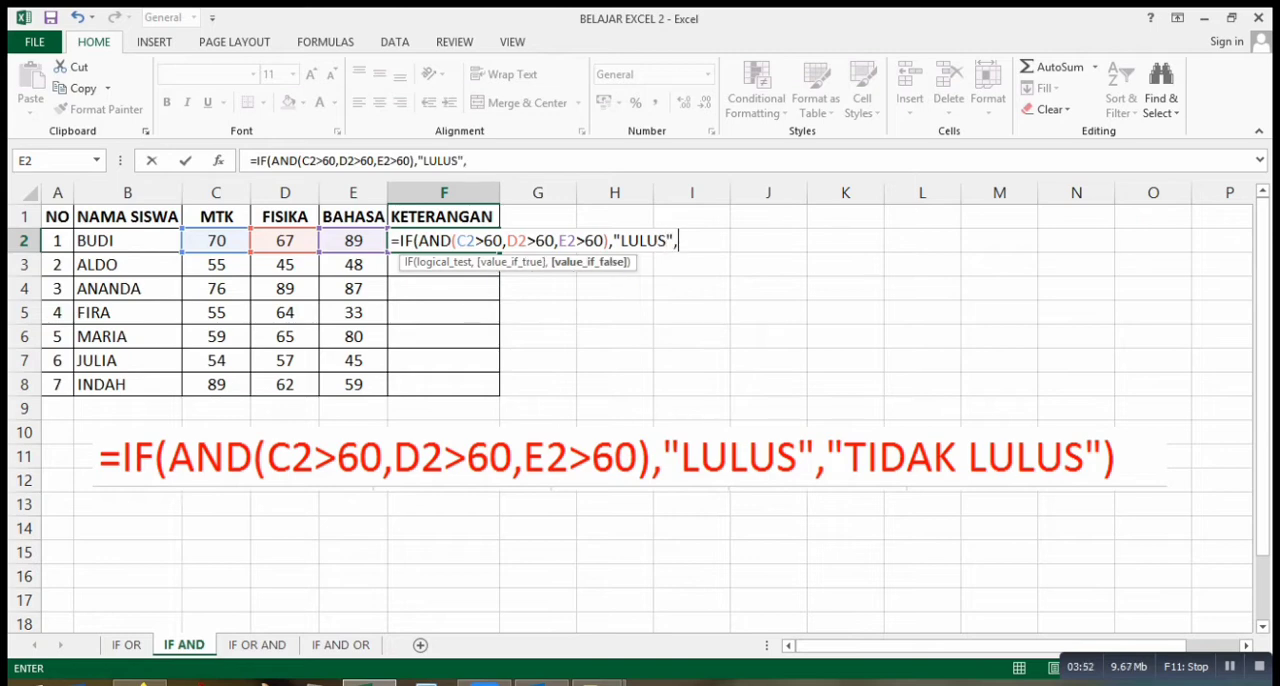
type("\"TIDAK LUL")
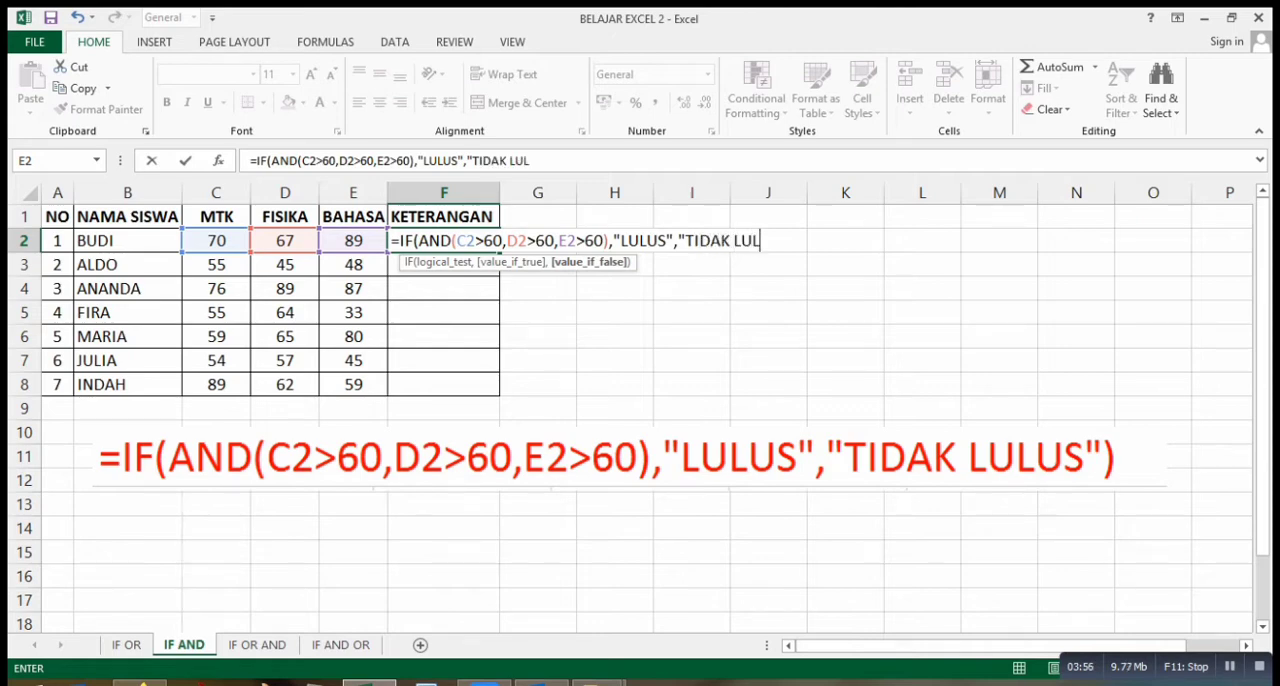
type("US\")")
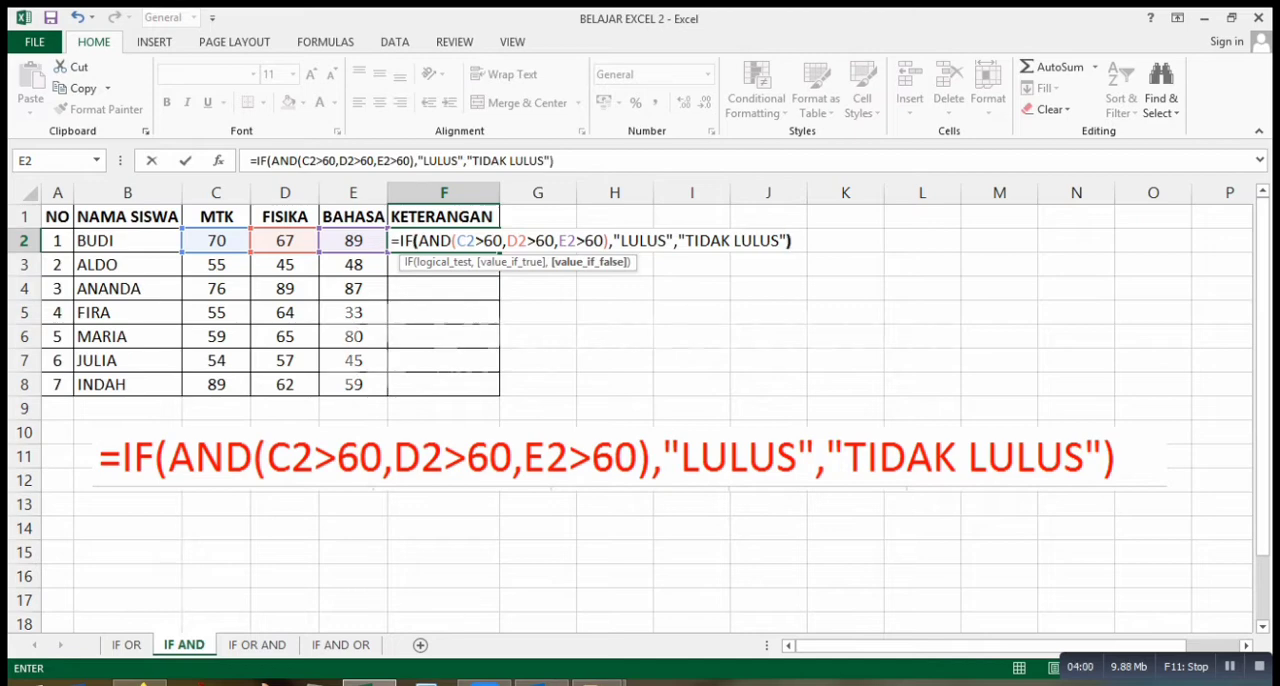
key("Return")
Copy the IF AND formula from F2 down the KETERANGAN column to F8.
key("Up")
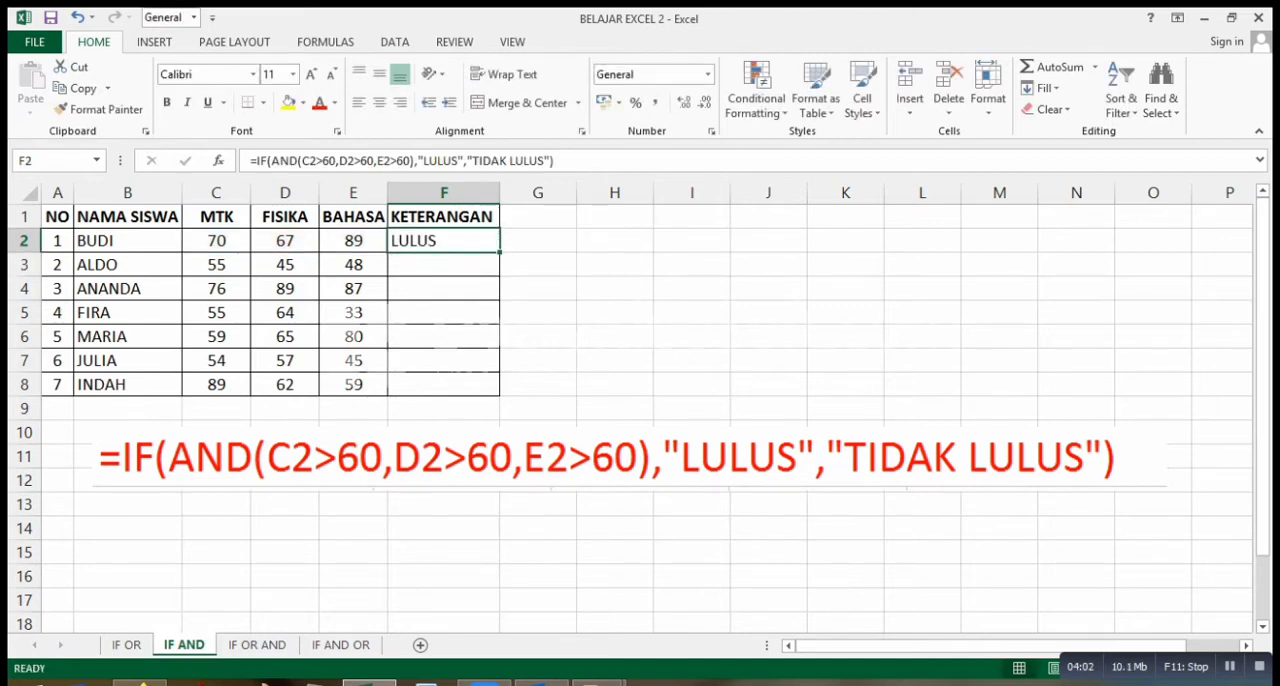
left_click_drag(499, 251, 499, 395)
left_click(443, 241)
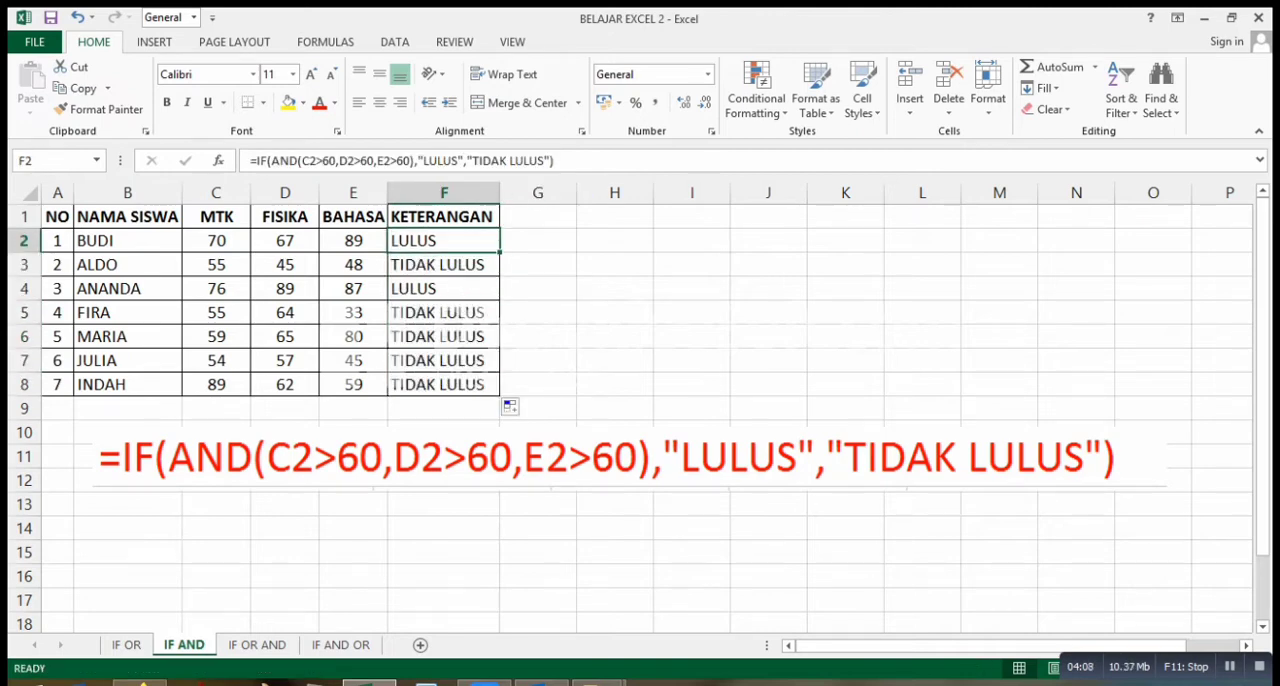
Check the MTK, FISIKA and BAHASA scores in rows 2 to 4 against their IF AND results.
left_click_drag(216, 241, 353, 241)
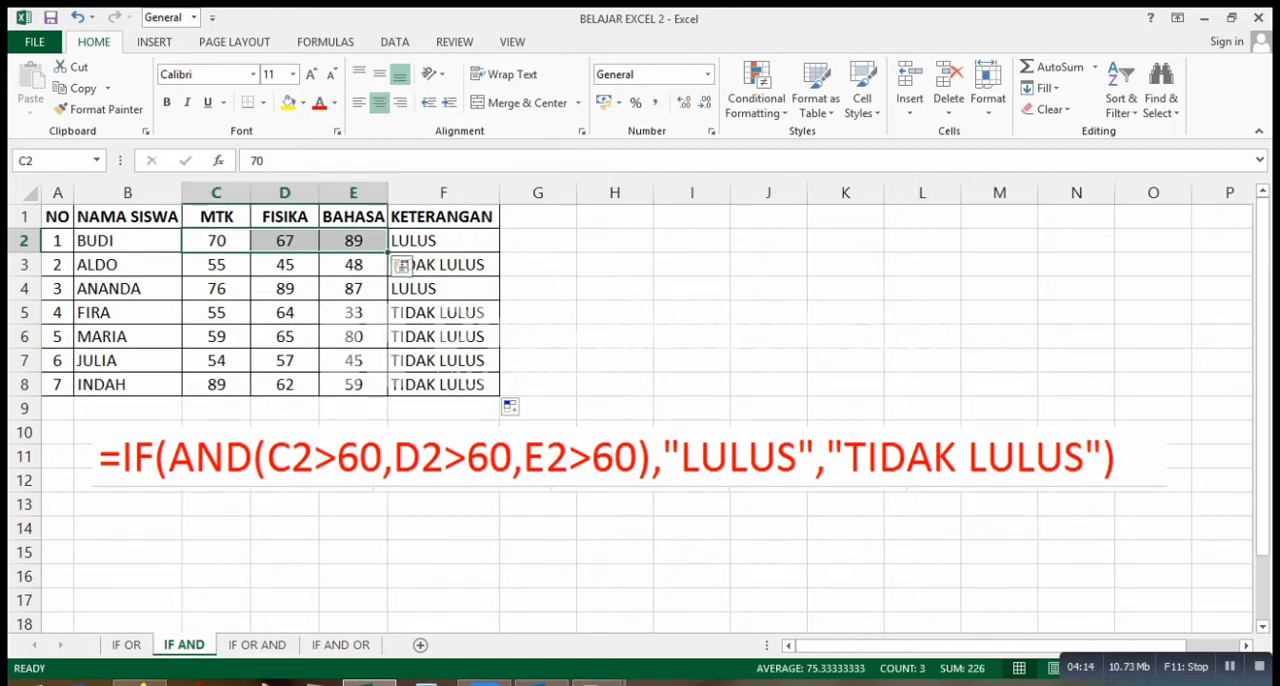
left_click_drag(216, 265, 353, 265)
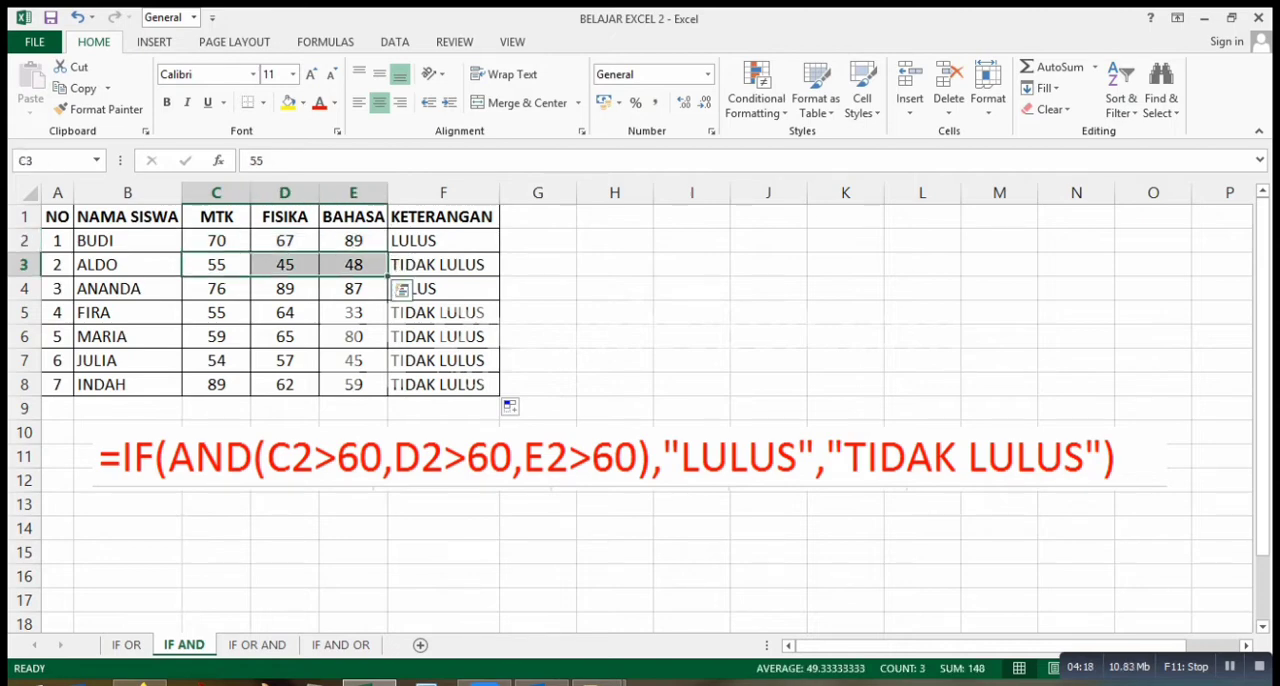
left_click_drag(216, 289, 401, 290)
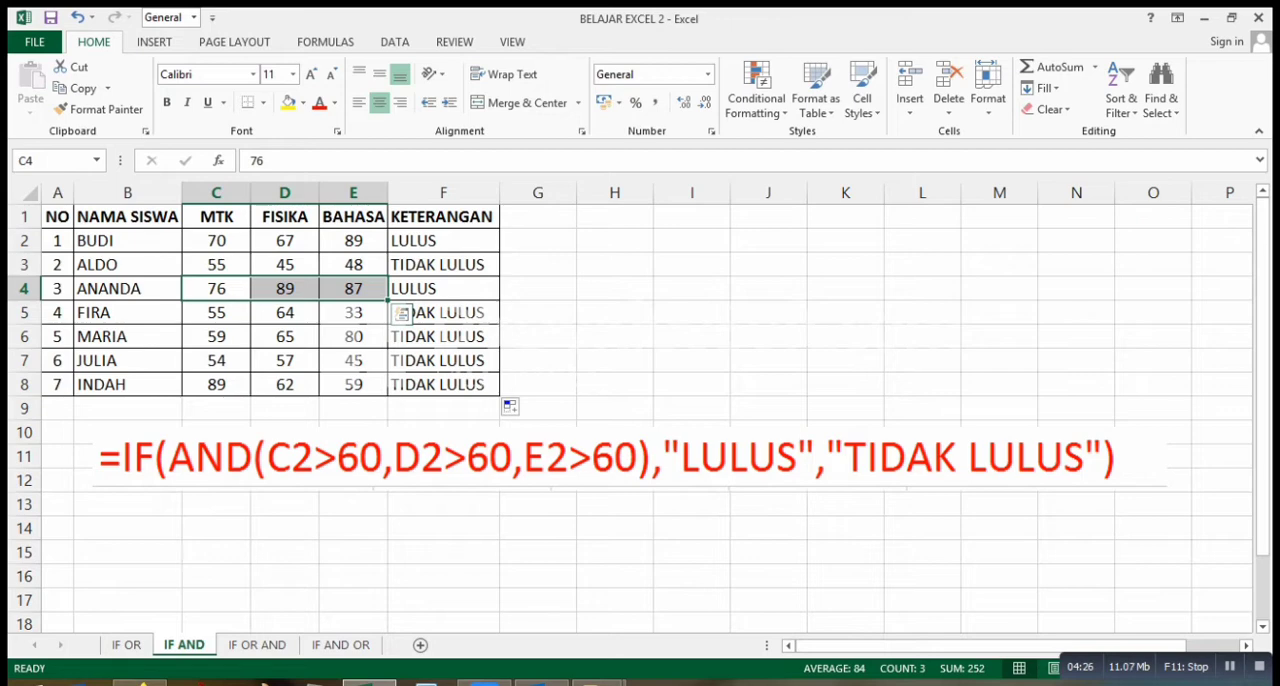
Check the MTK, FISIKA and BAHASA scores in rows 5 and 6 against their IF AND results.
left_click(216, 313)
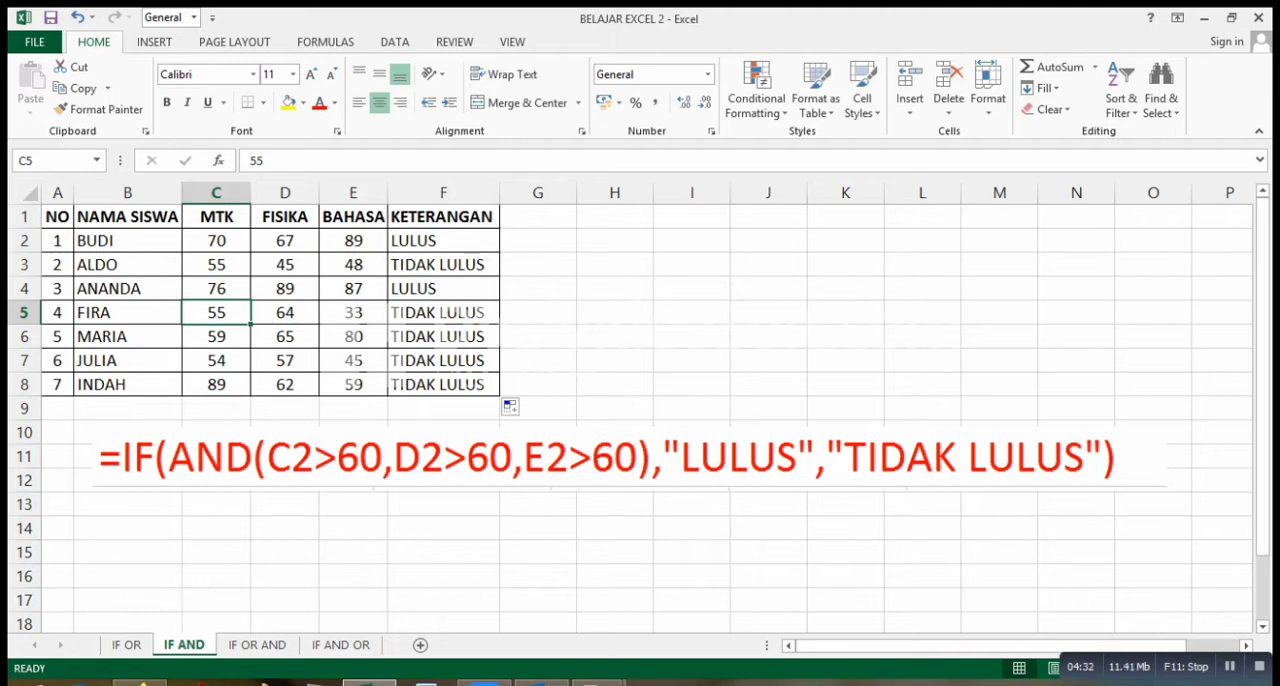
left_click(285, 313)
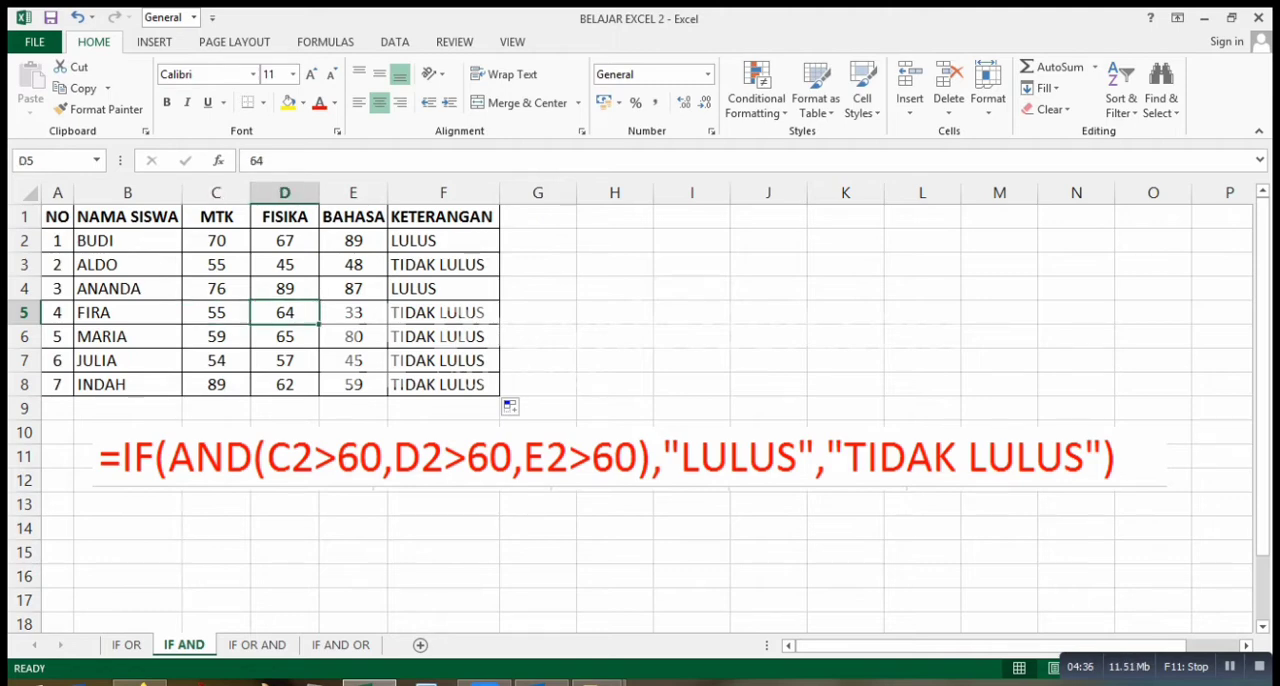
left_click(353, 313)
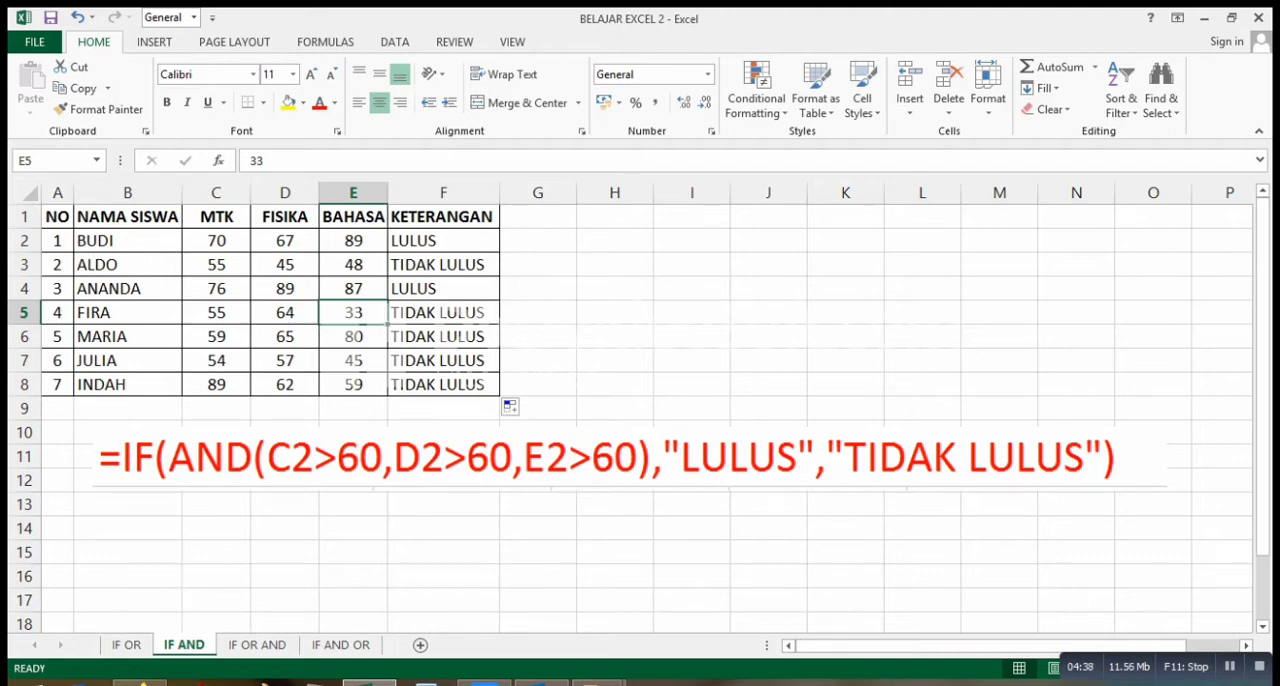
left_click(443, 313)
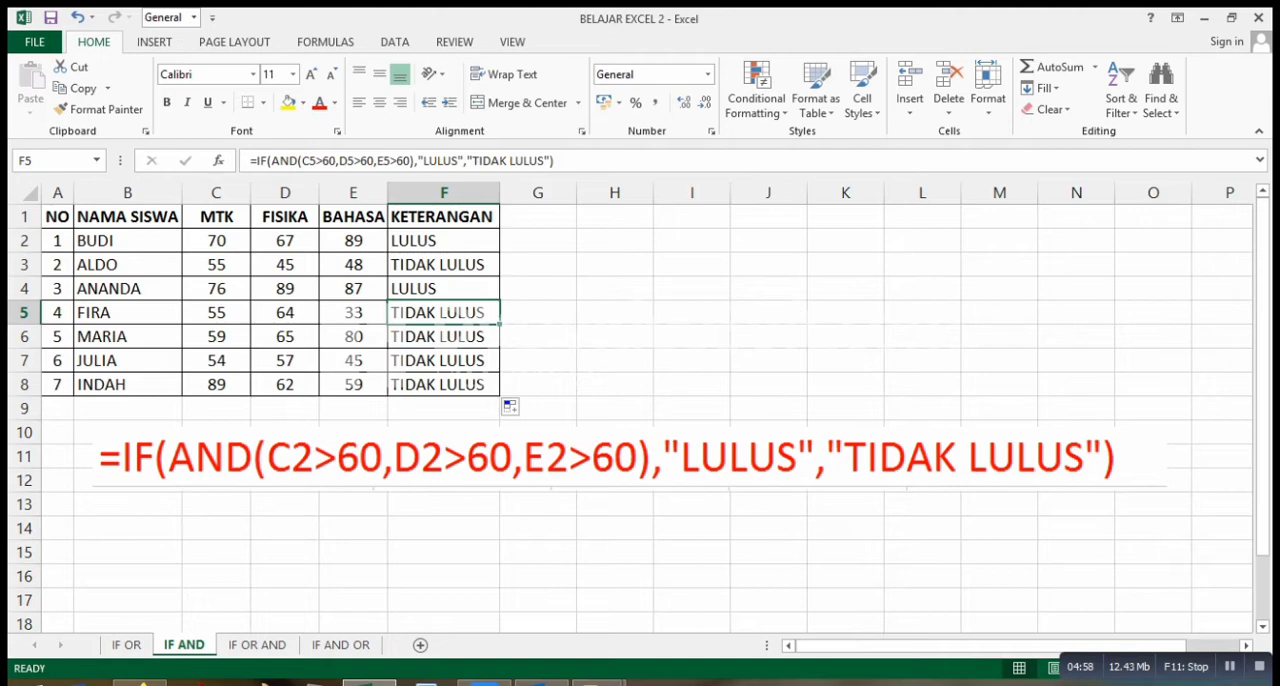
left_click(216, 337)
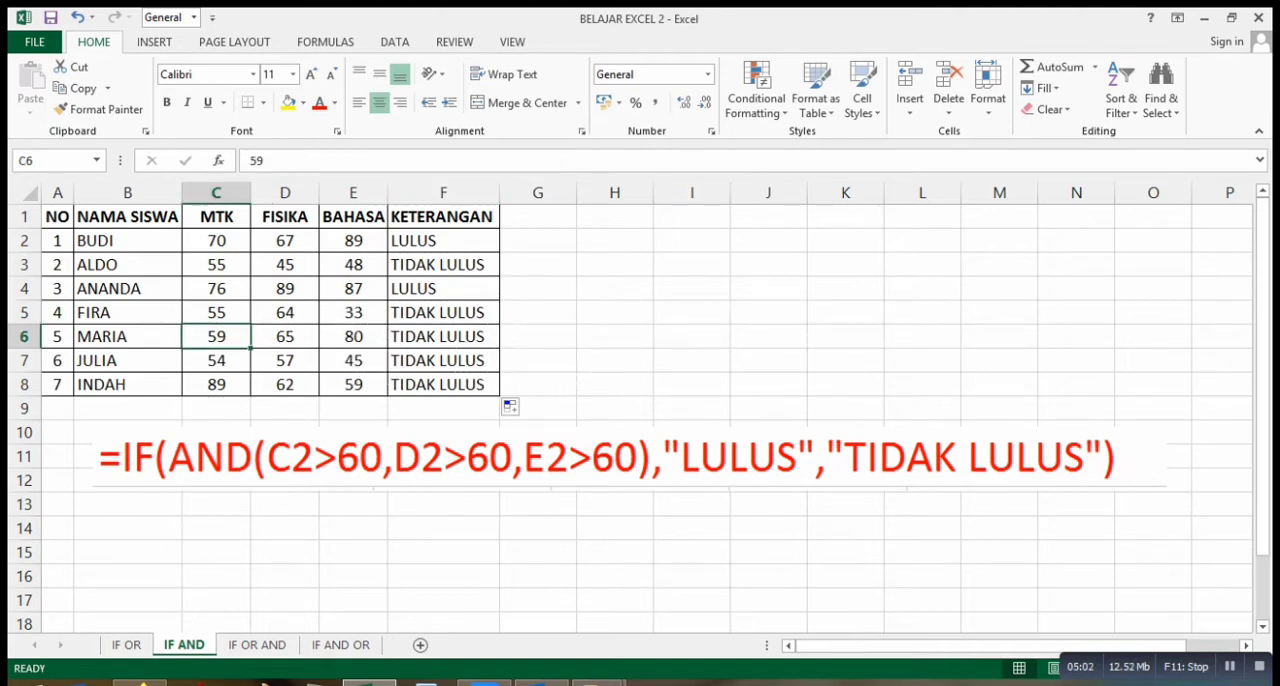
left_click(285, 337)
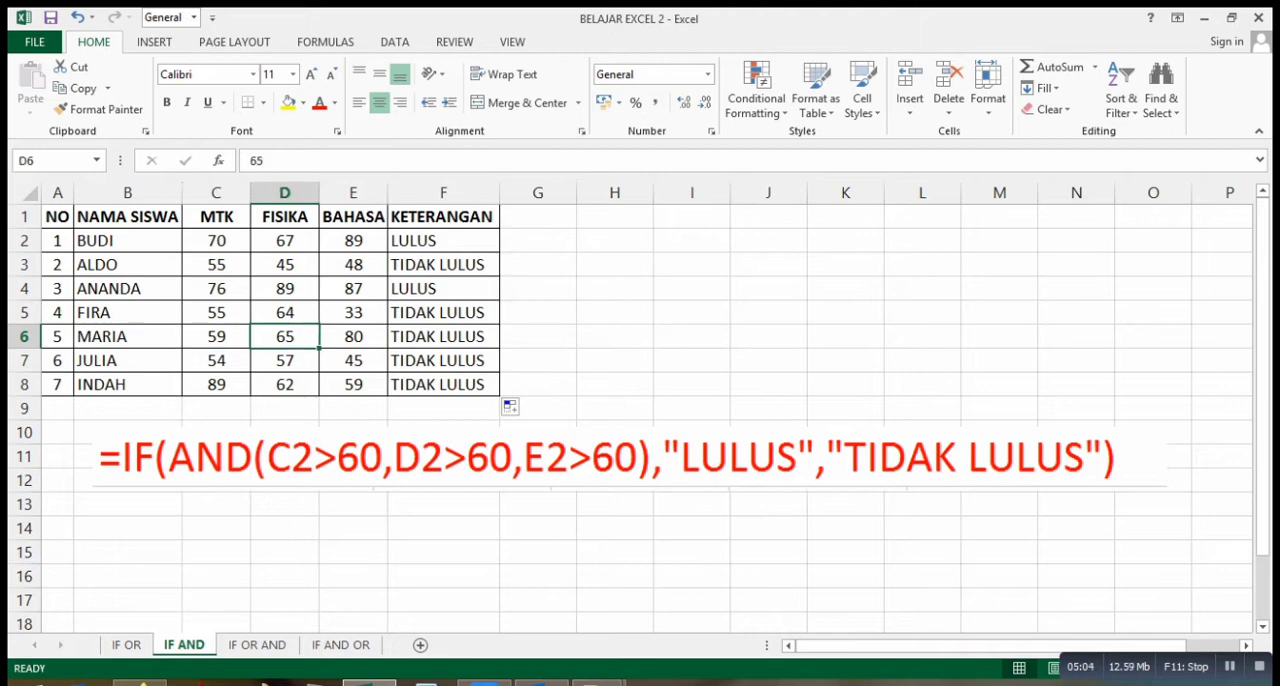
Test the IF AND result in row 6 with an MTK score of 65 in C6, and undo the change.
left_click(216, 337)
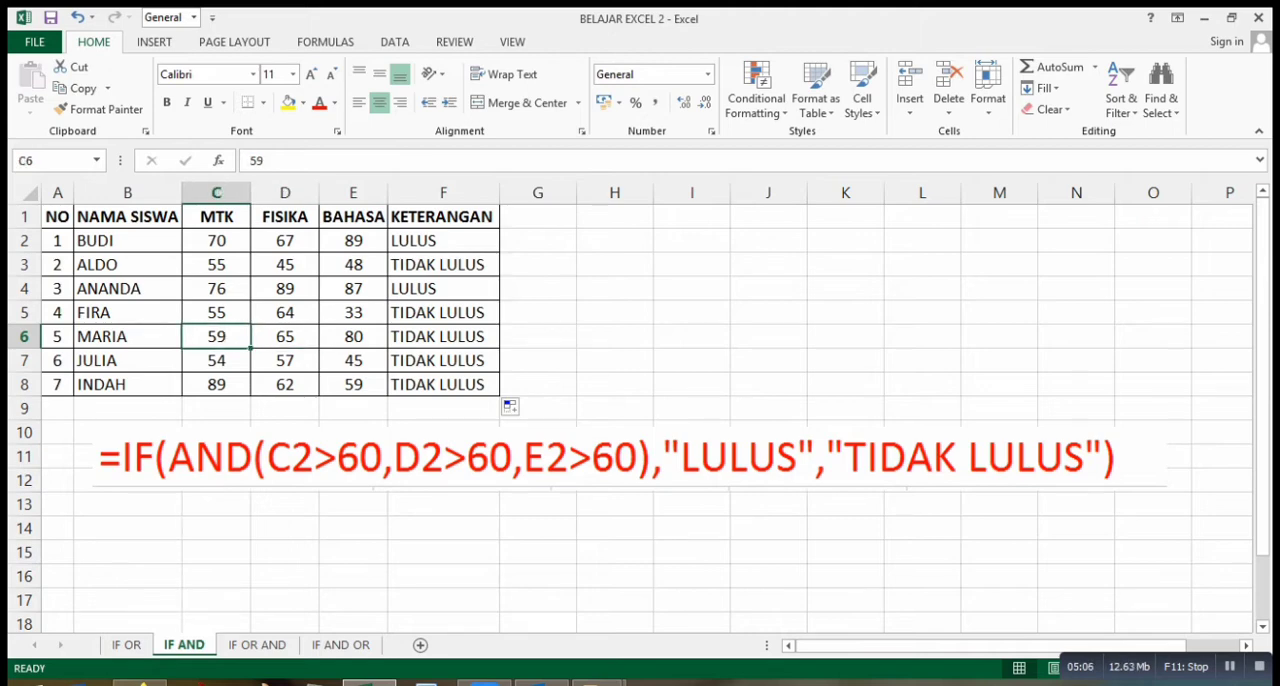
type("65")
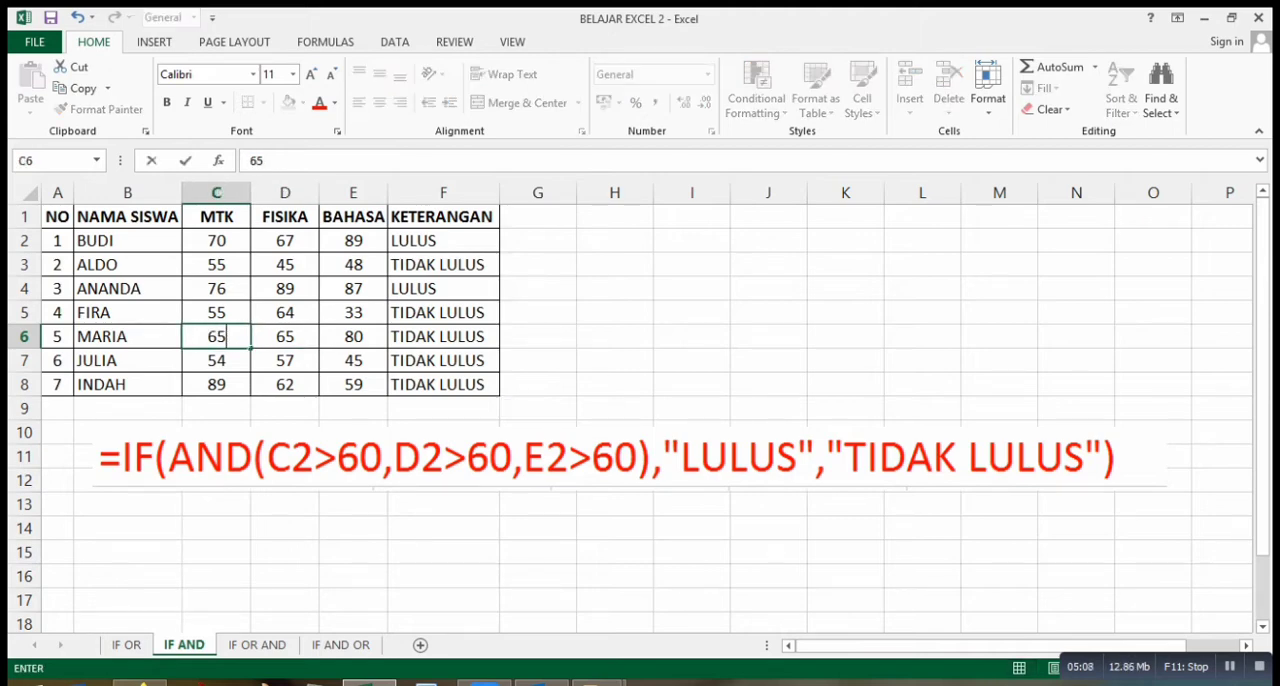
key("Return")
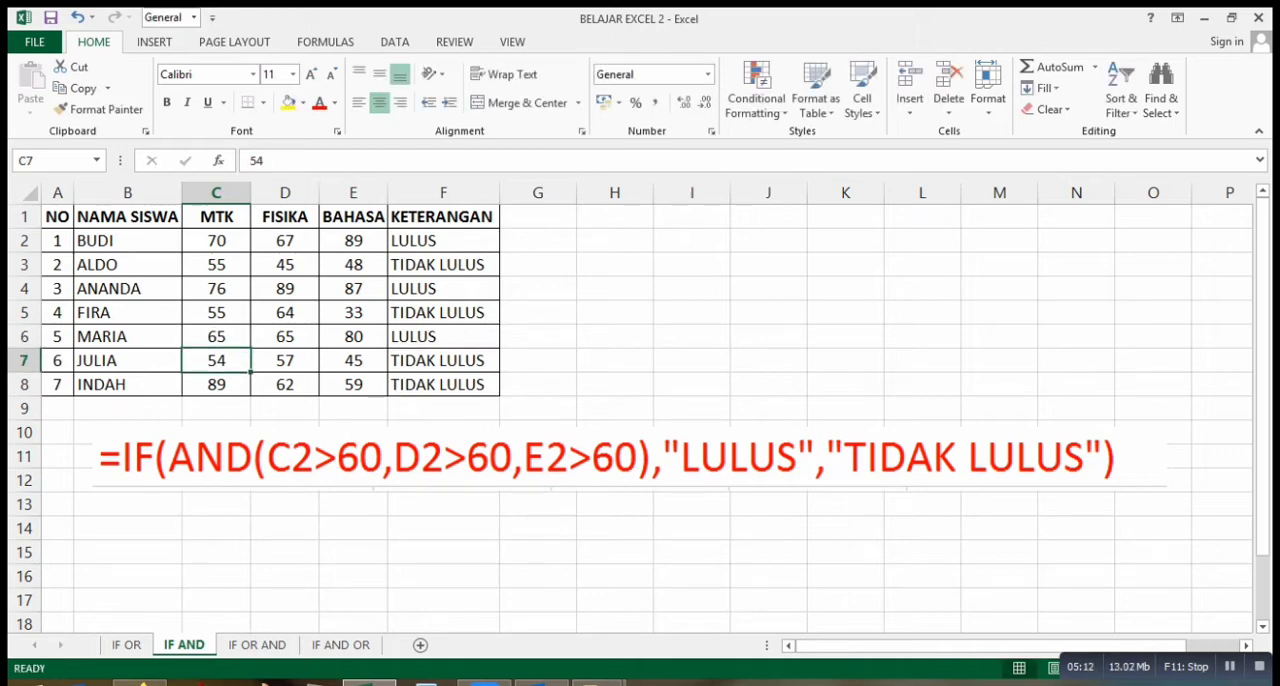
key("ctrl+z")
Check the MTK, FISIKA and BAHASA scores in rows 7 and 8 against their IF AND results.
left_click(216, 361)
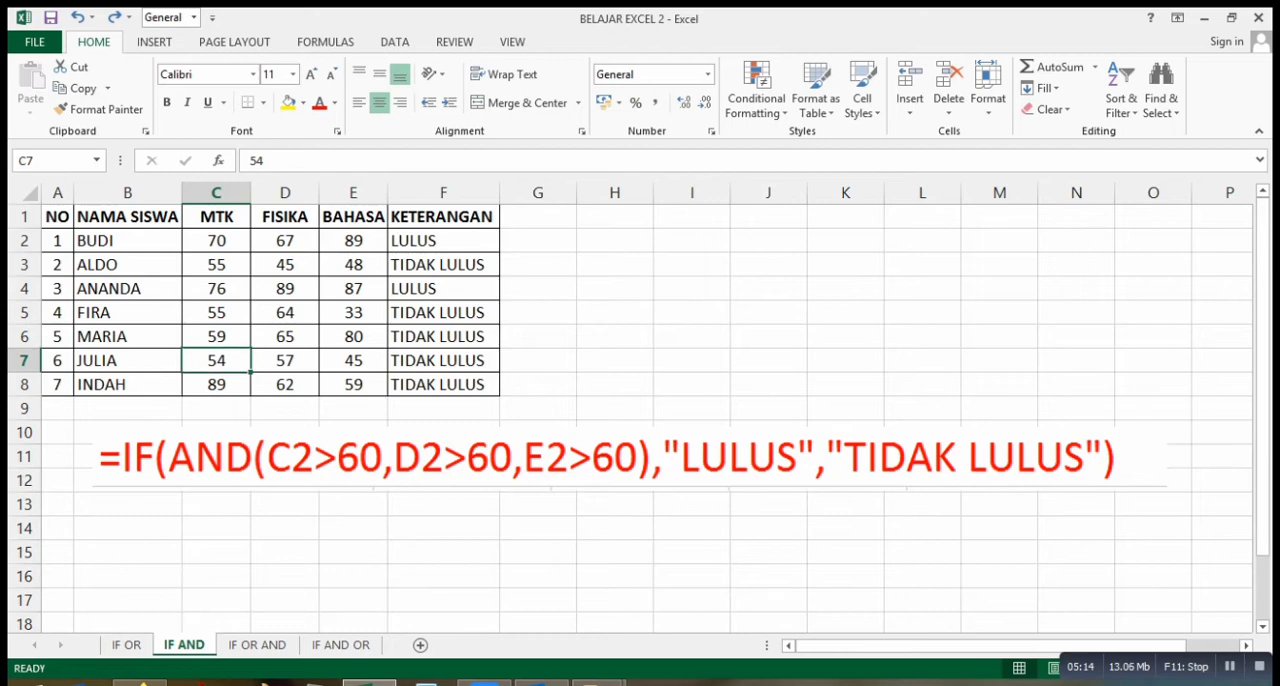
left_click_drag(216, 361, 353, 385)
key("Down")
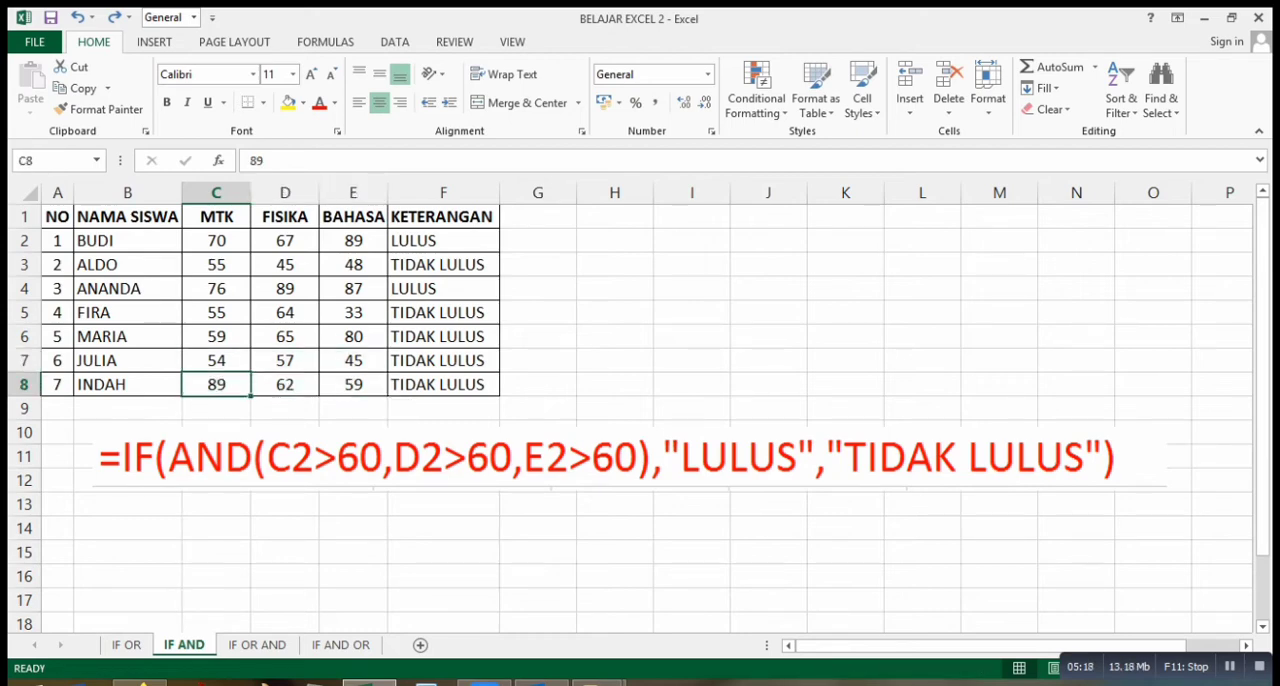
key("Right")
key("Right")
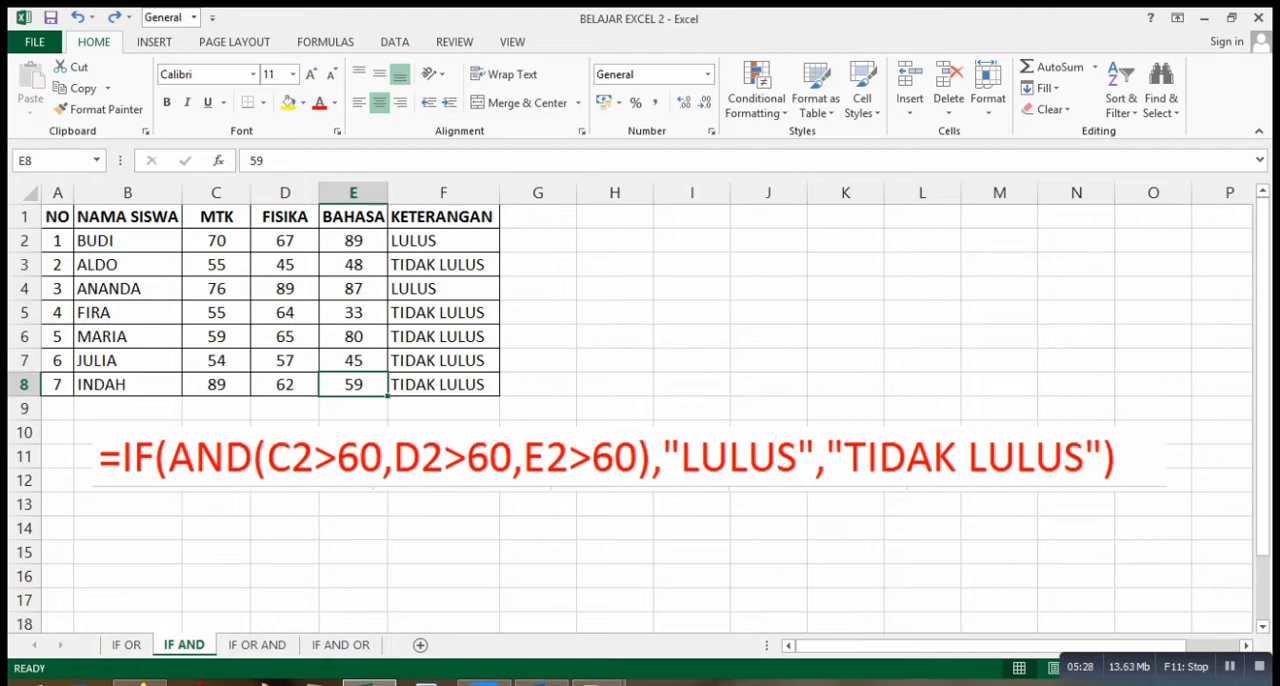
left_click(353, 528)
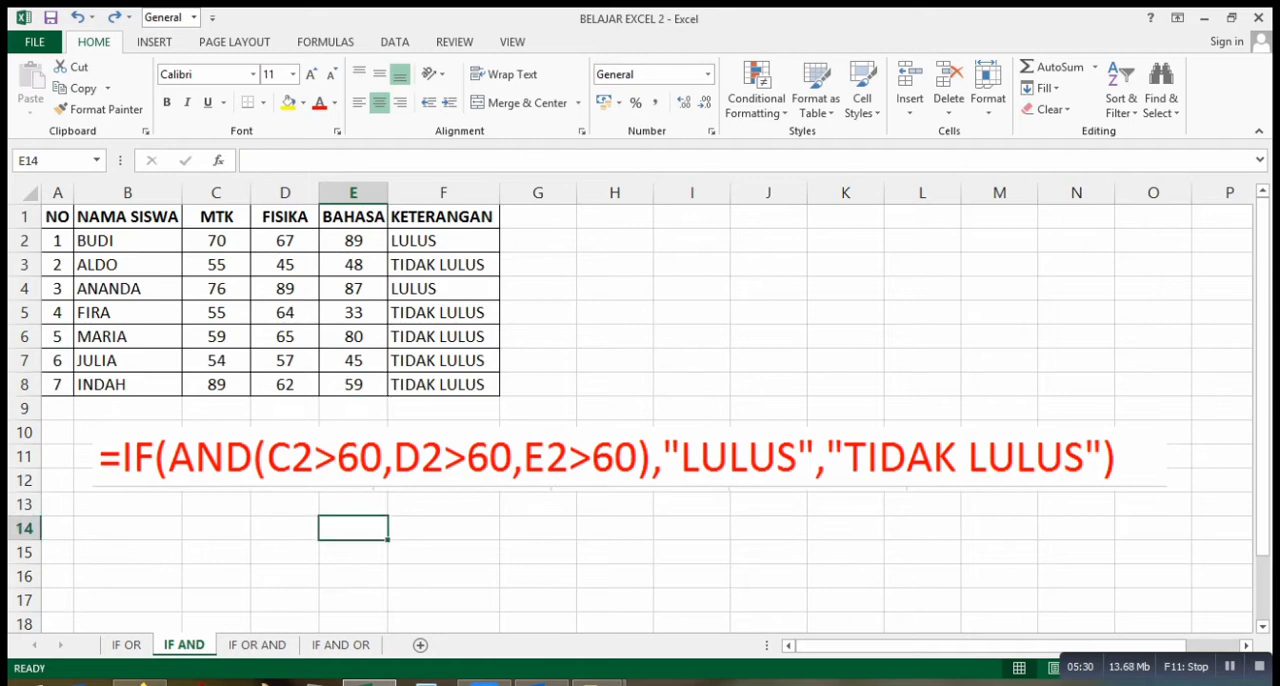
On the IF OR AND sheet, begin the KETERANGAN formula in F2 with =IF(OR(AND(.
left_click(257, 645)
left_click(299, 495)
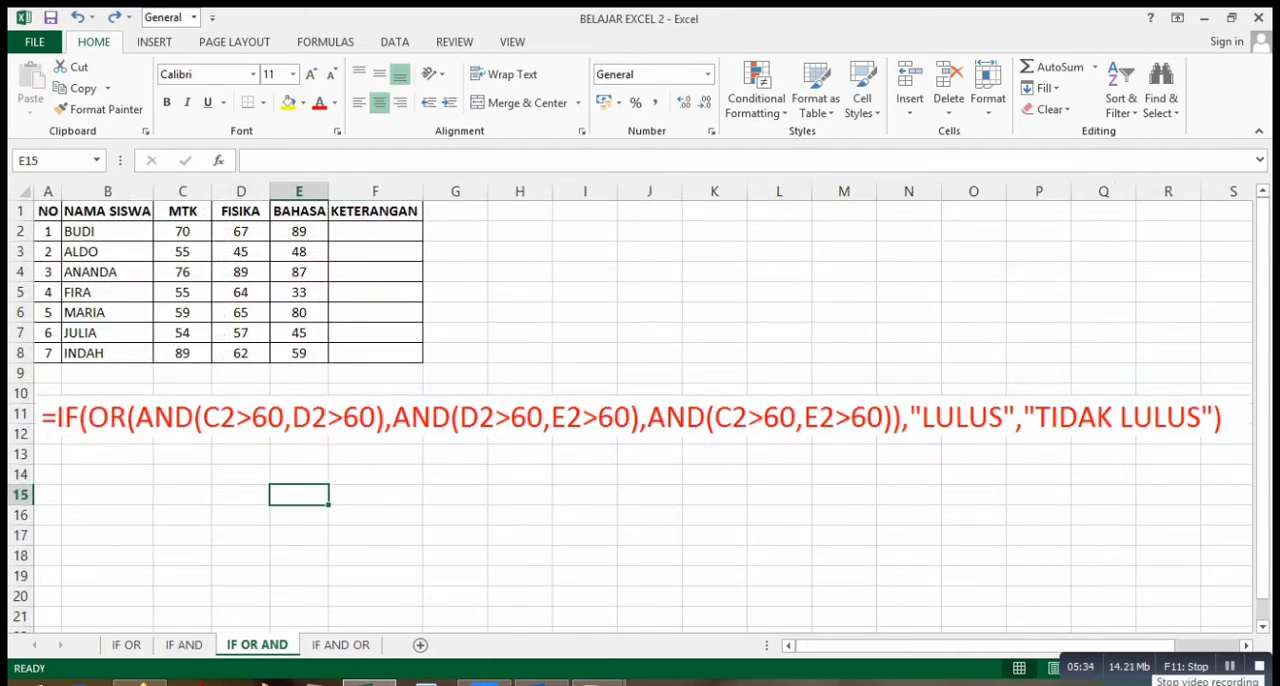
mouse_move(1262, 676)
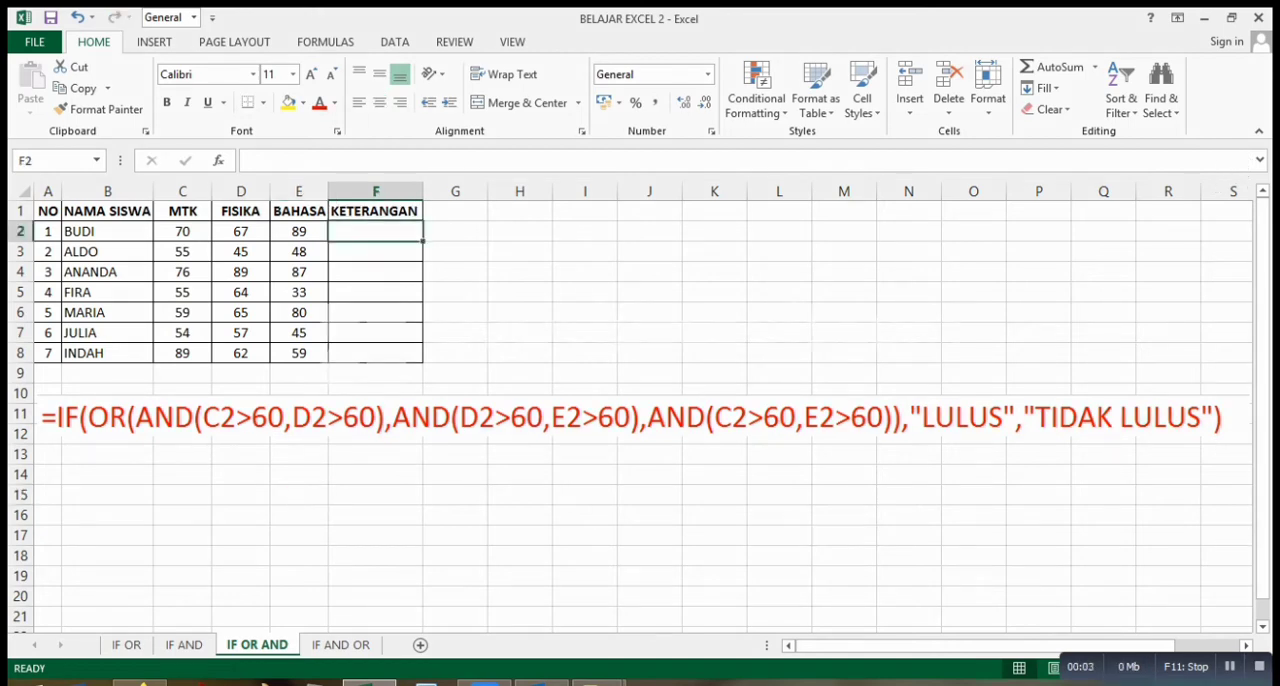
type("=")
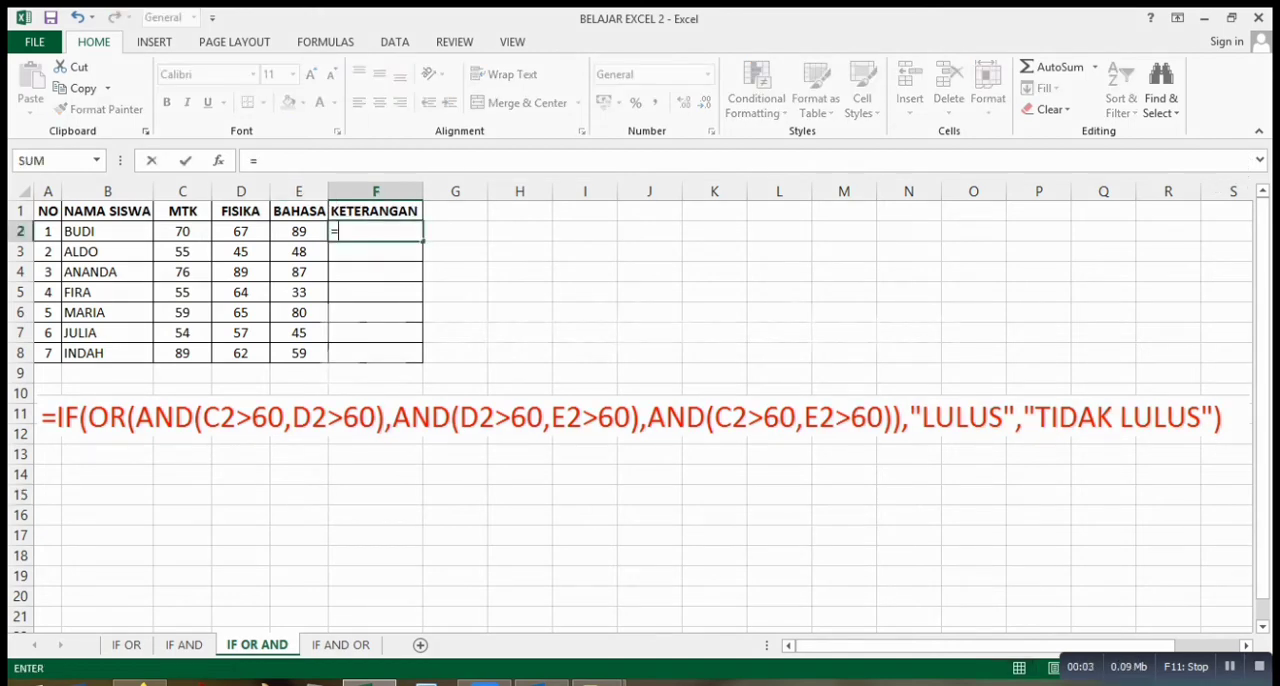
type("IF")
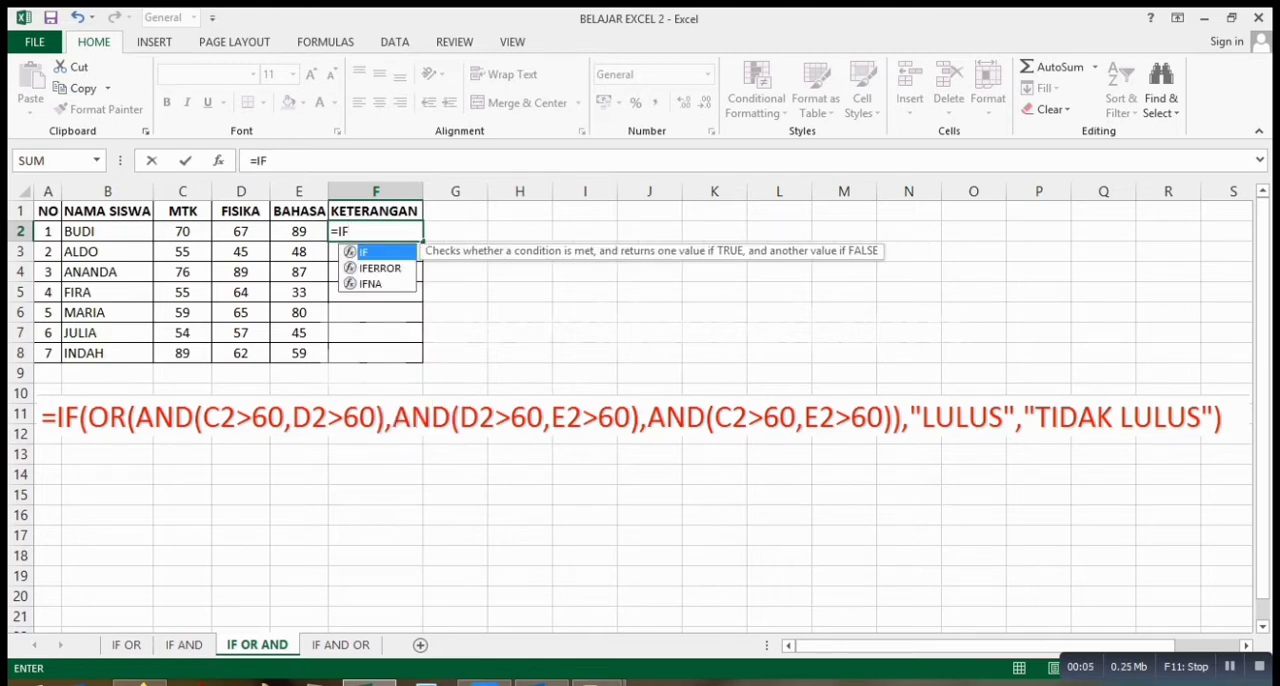
type("(")
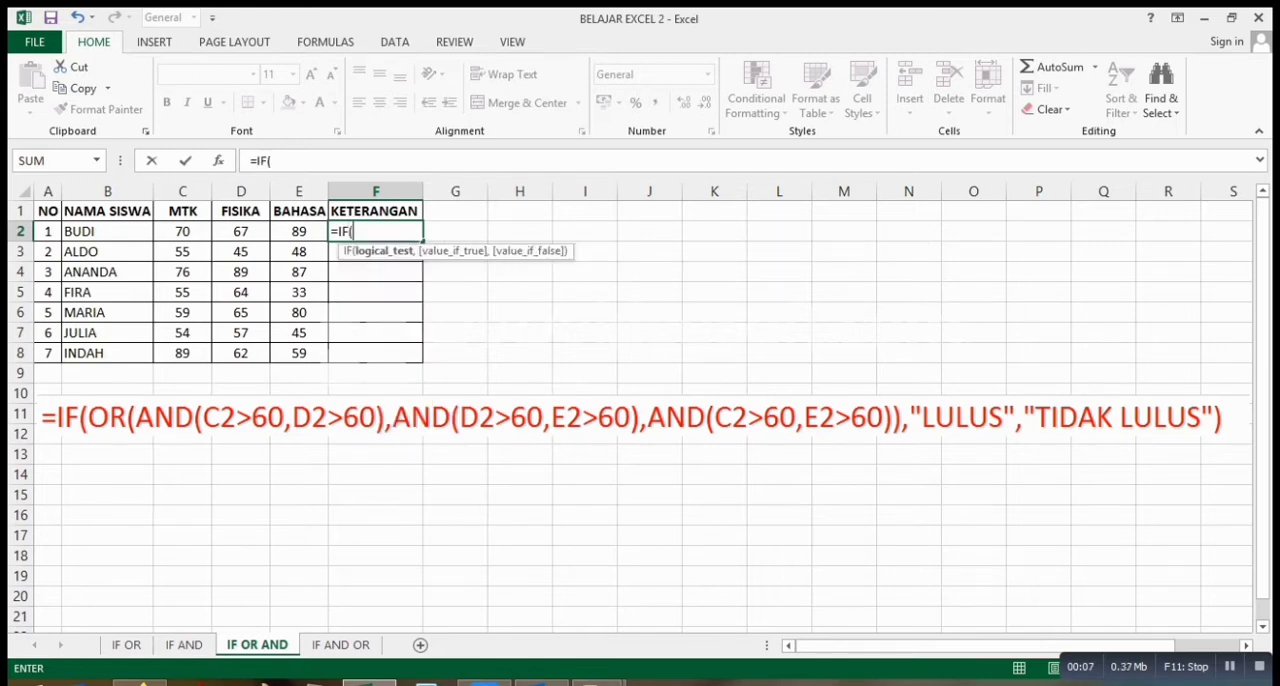
type("OR(")
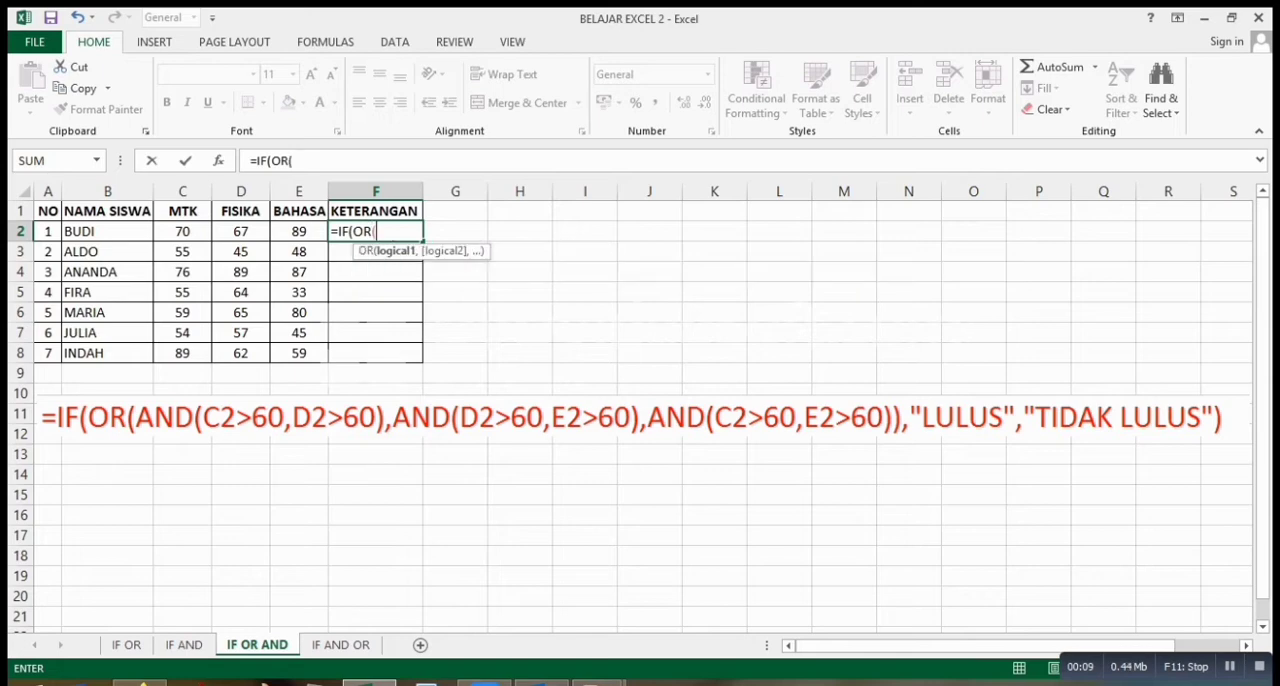
type("AND(")
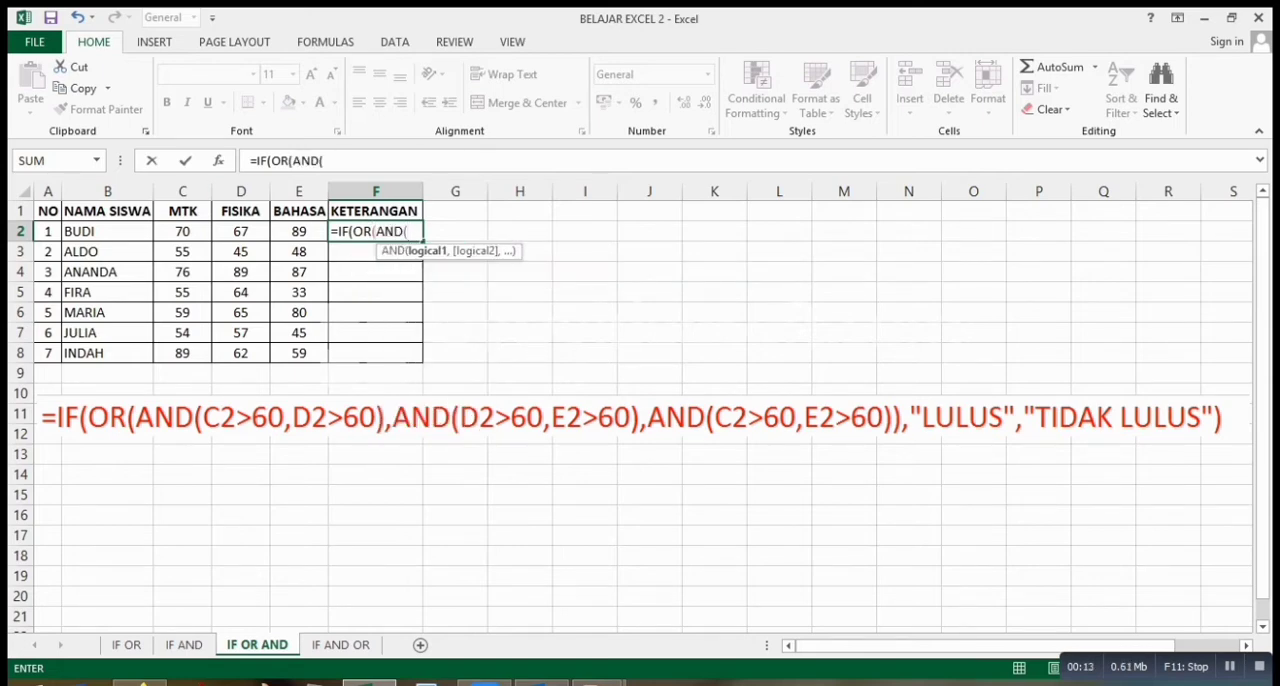
Add C2>60 and D2>60 as the conditions of the first AND test in the F2 formula and close that test.
left_click(182, 231)
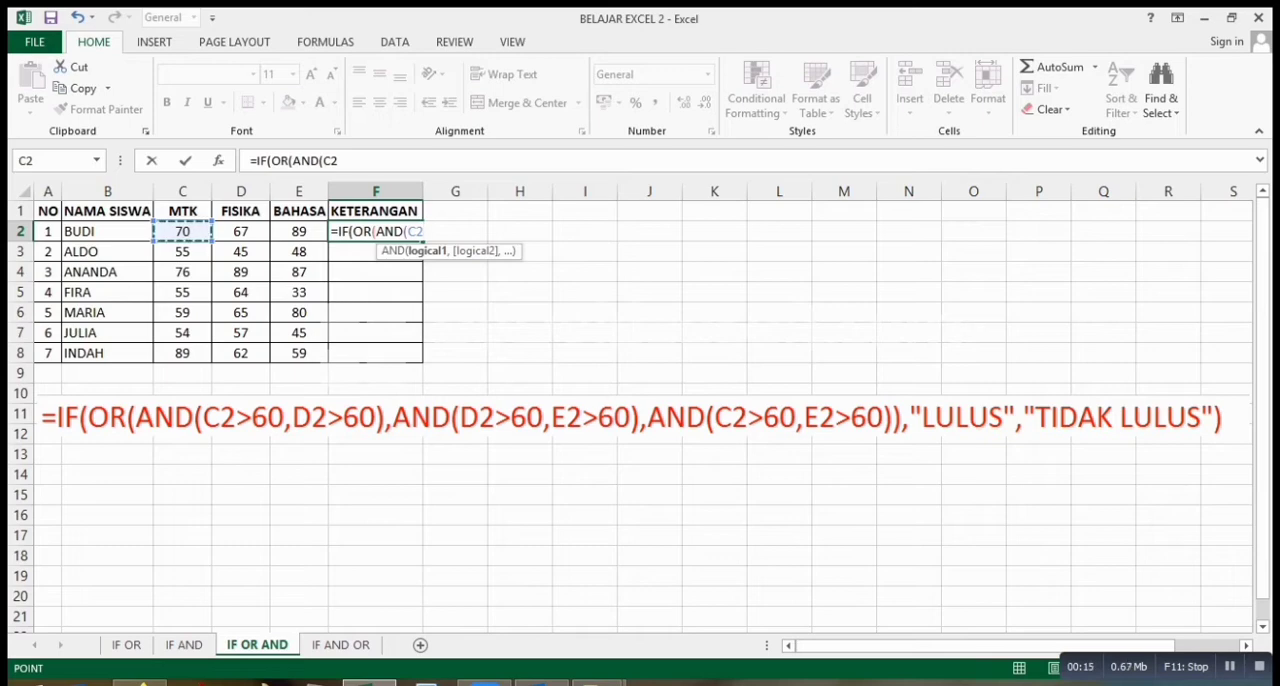
type(">60")
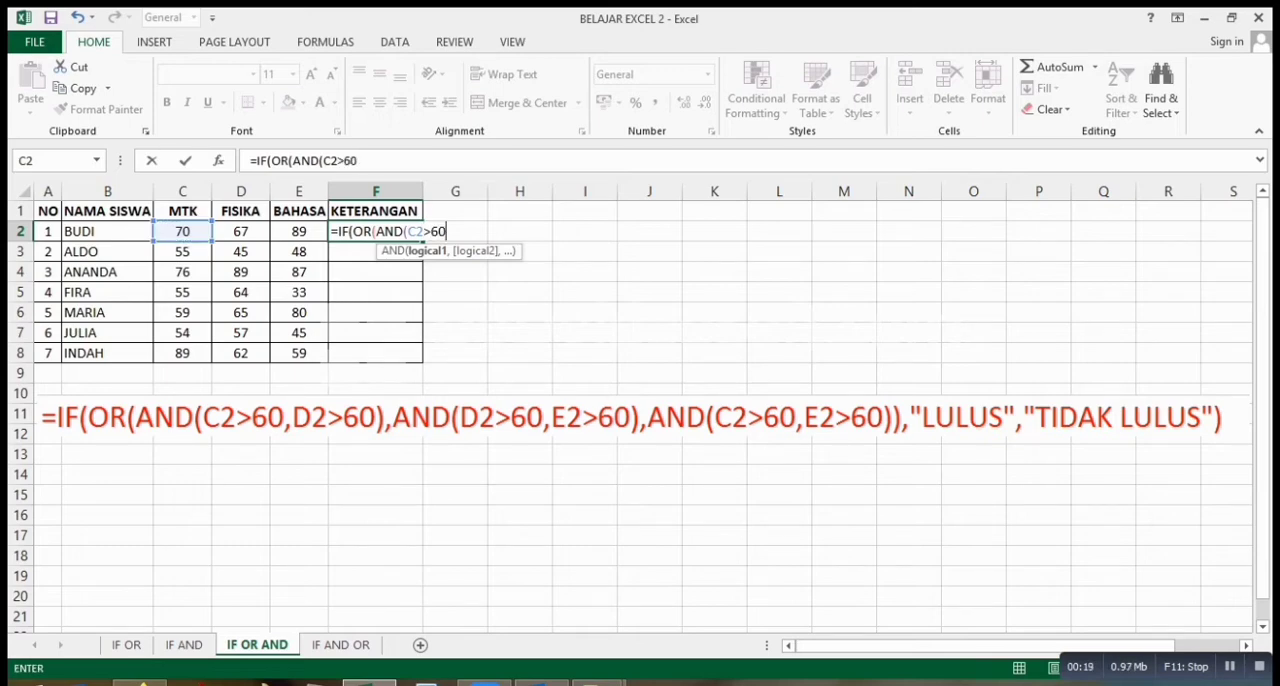
type(",")
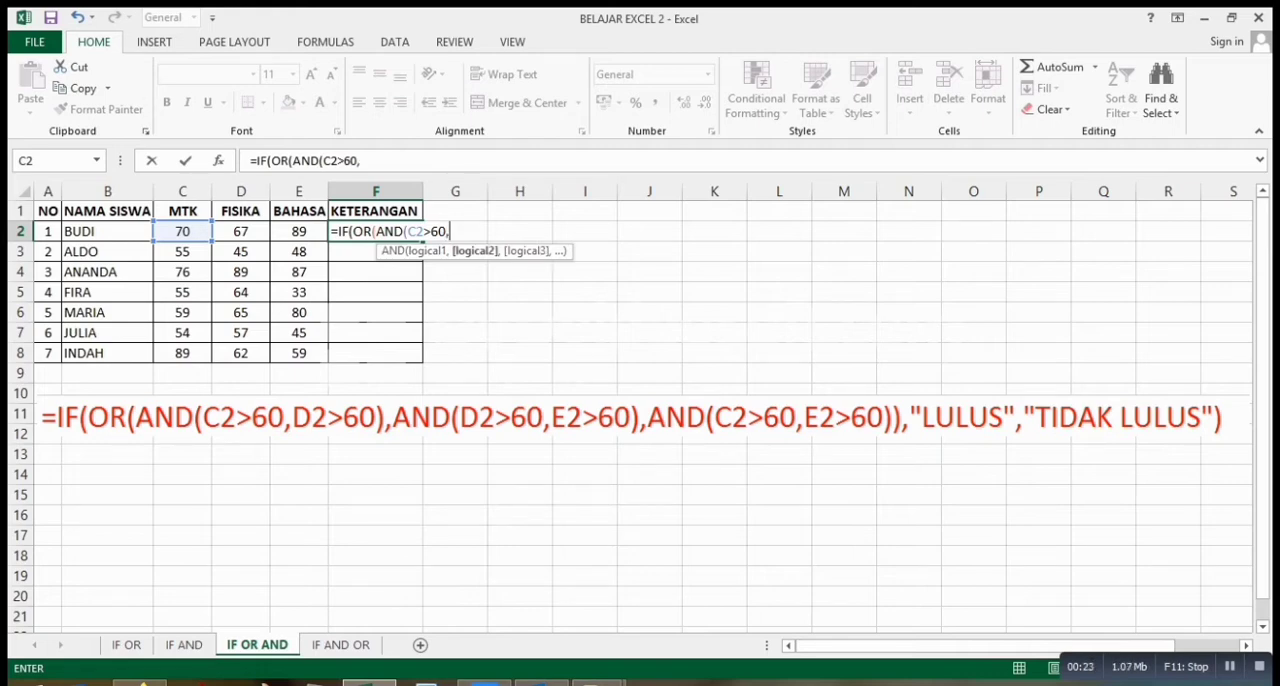
left_click(241, 231)
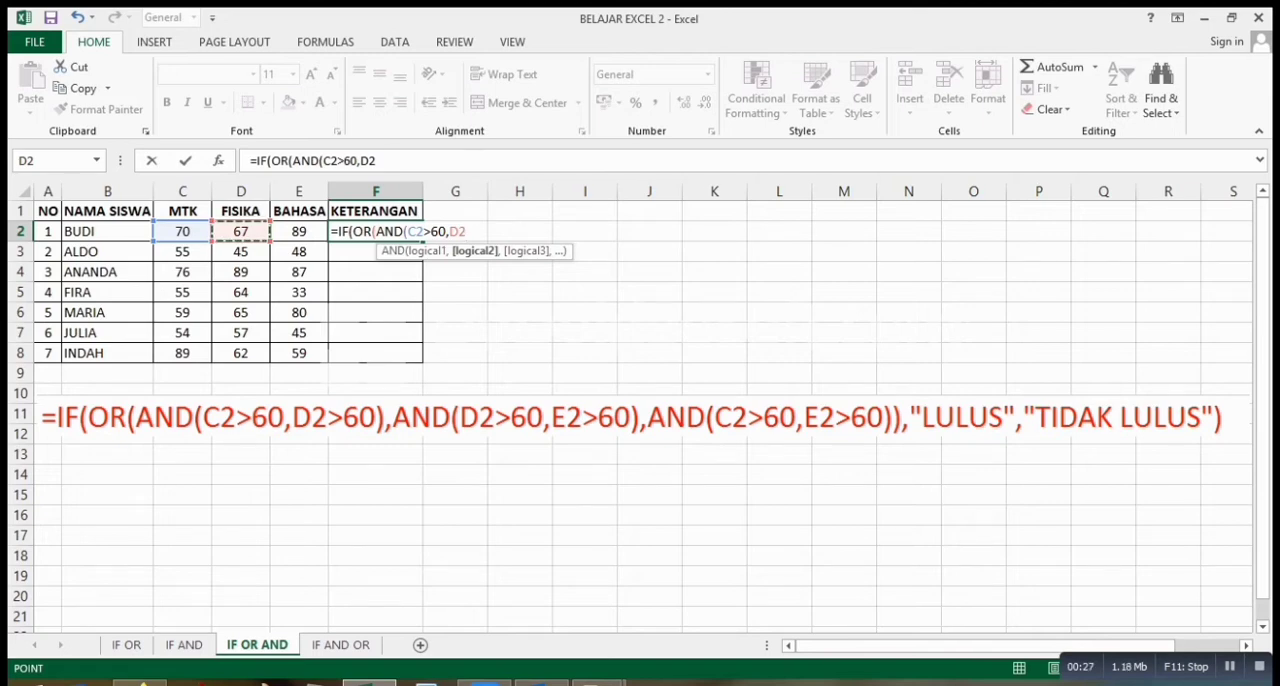
type(">60")
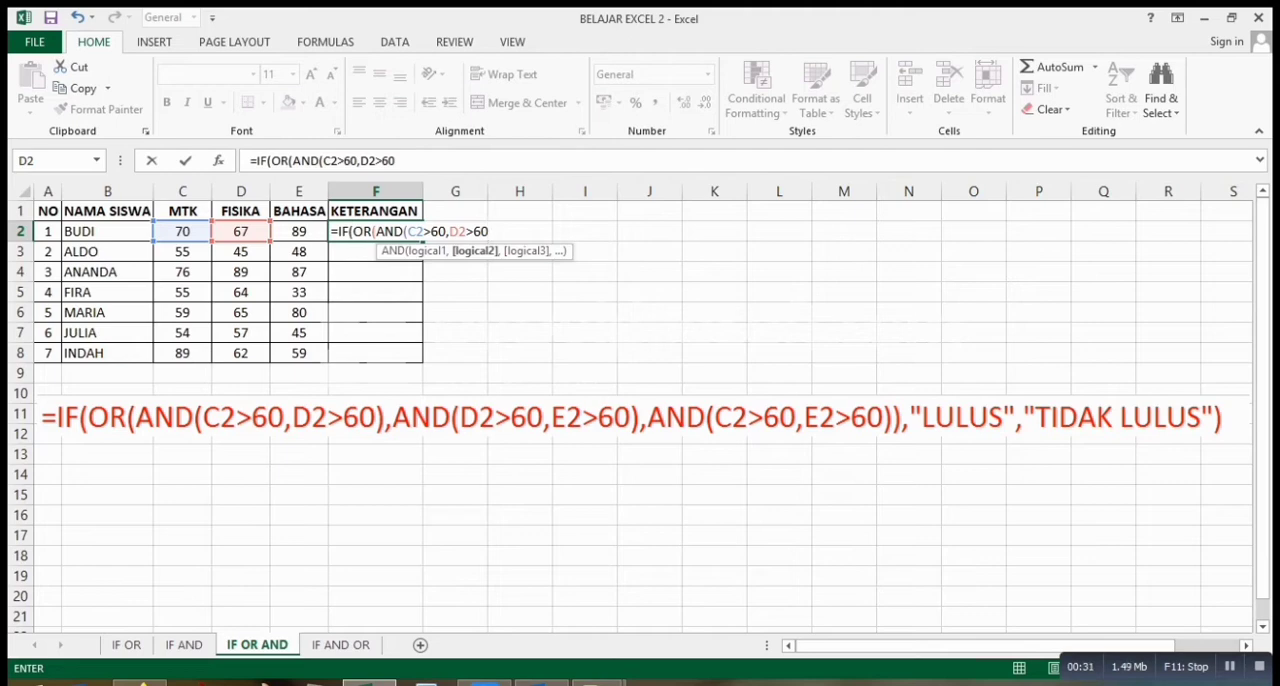
type(")")
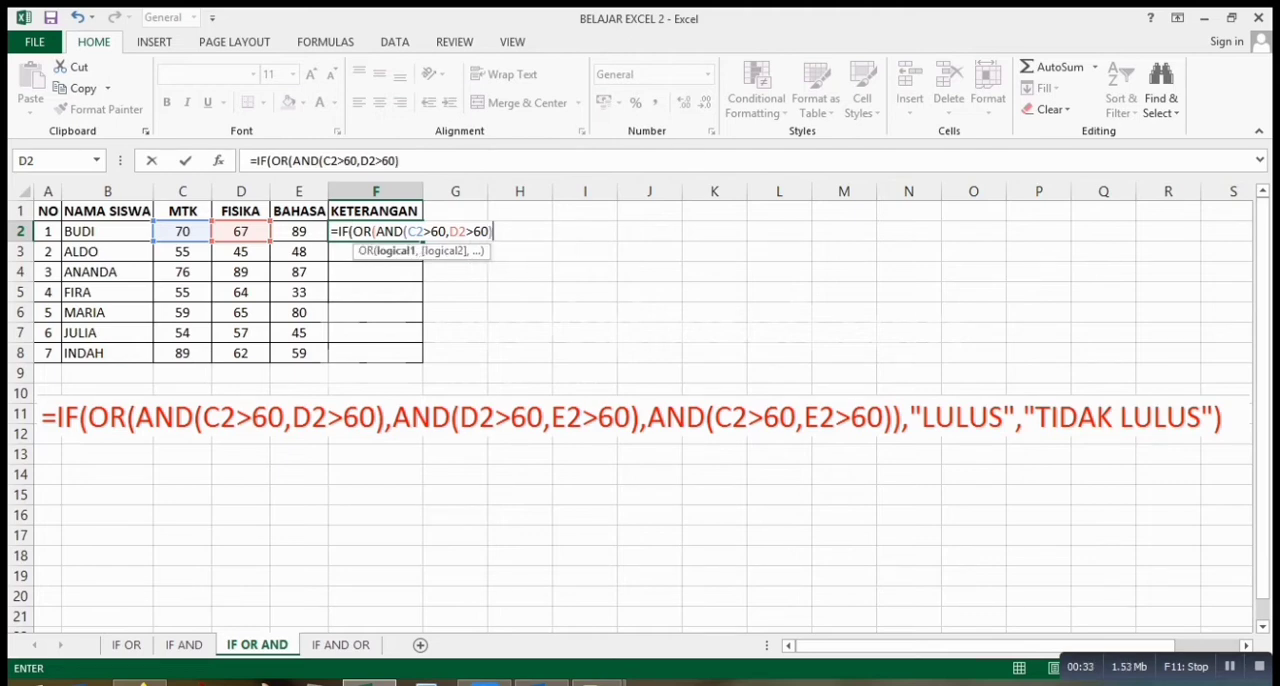
type(",AND(")
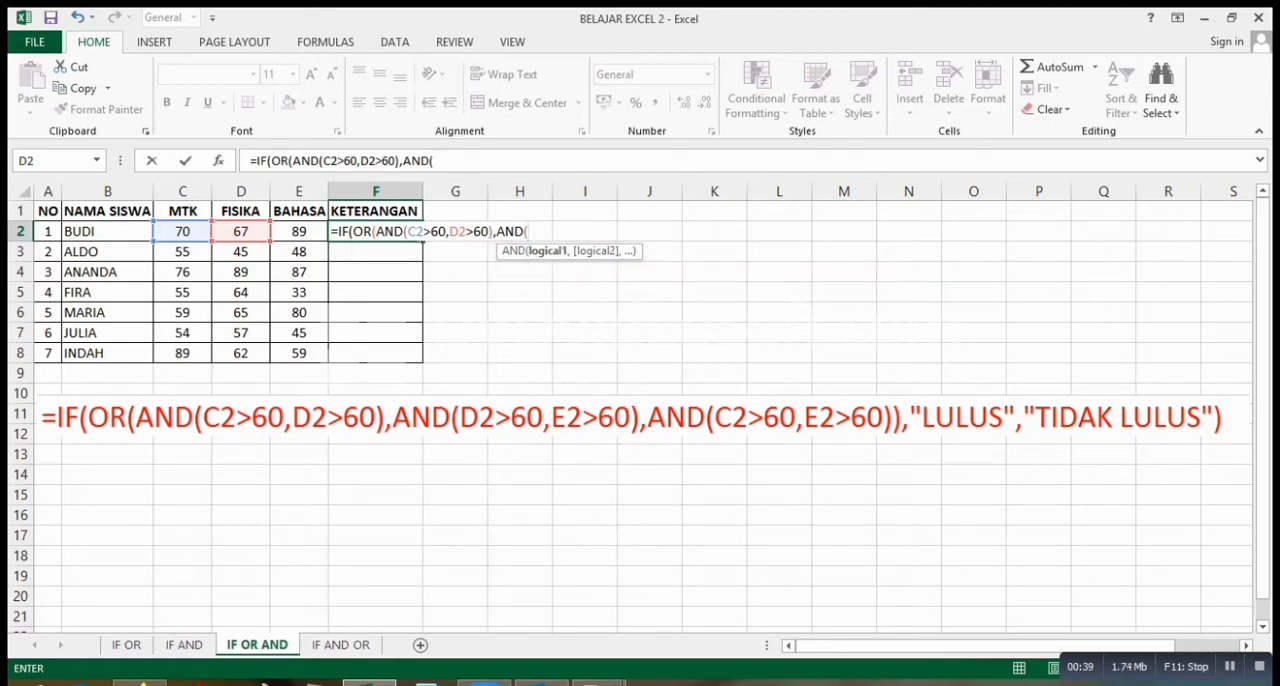
Add a second AND test to the F2 formula with the conditions D2>60 and E2>60, and close it.
left_click(240, 231)
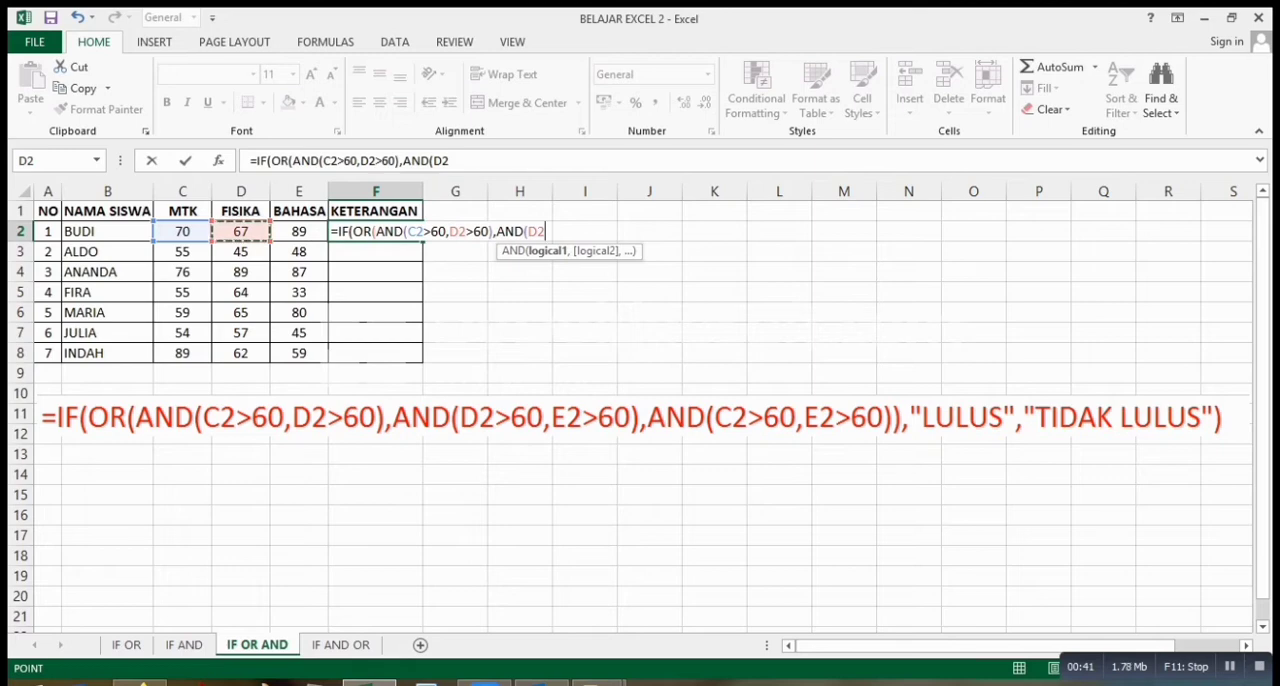
type(">60")
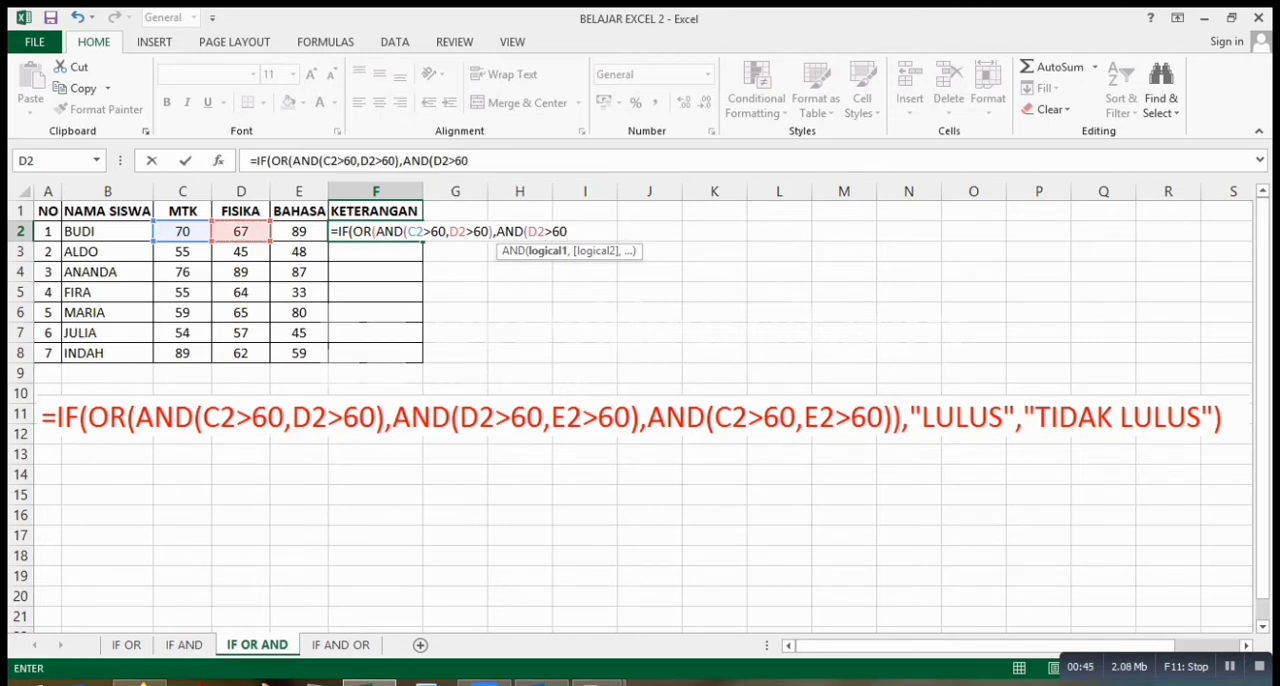
type(",")
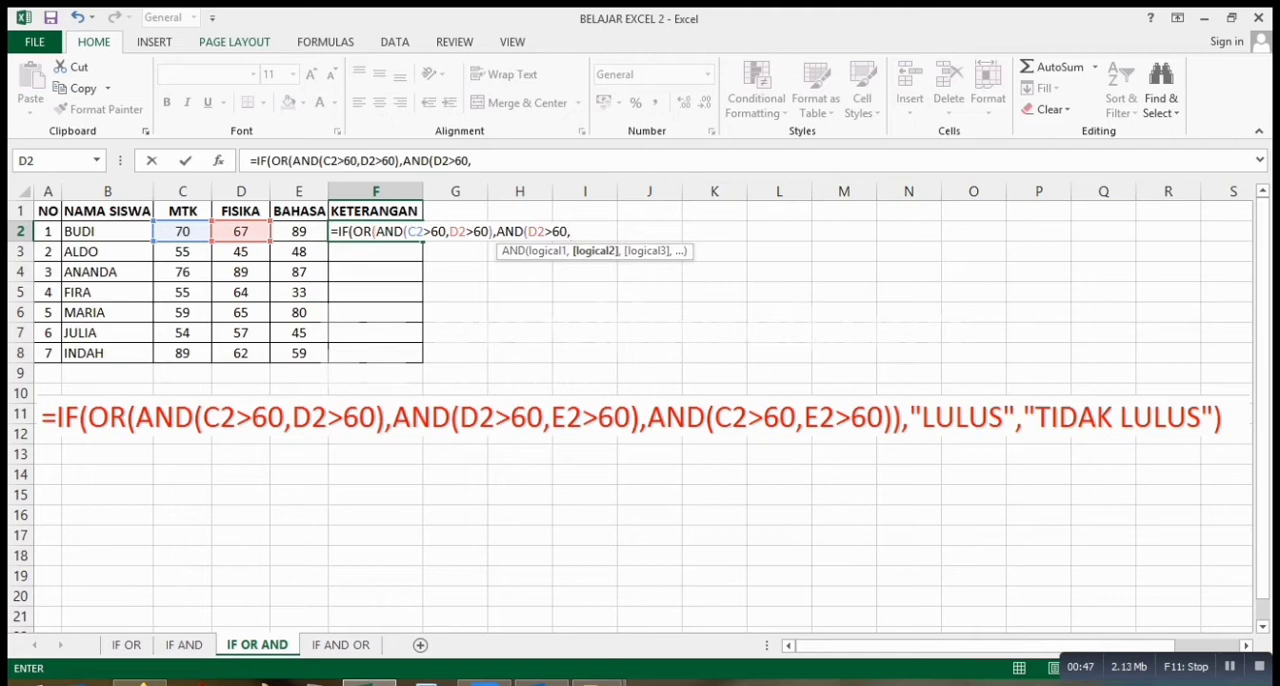
left_click(299, 231)
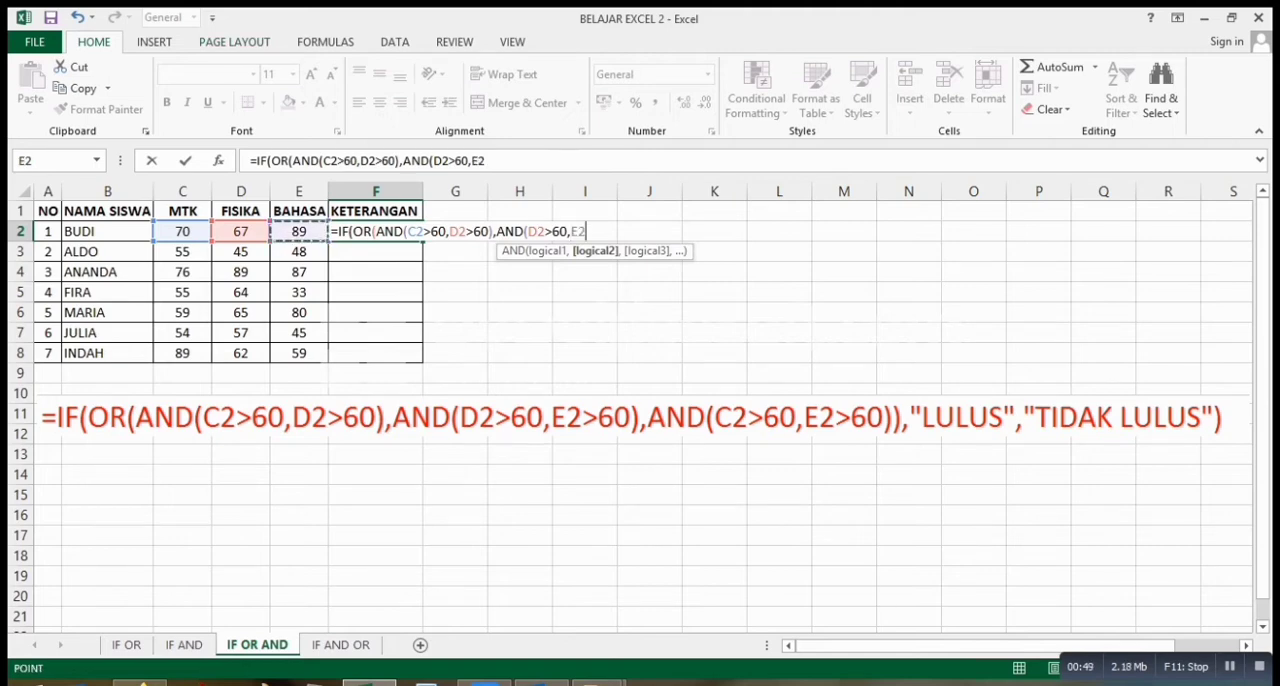
type(">60")
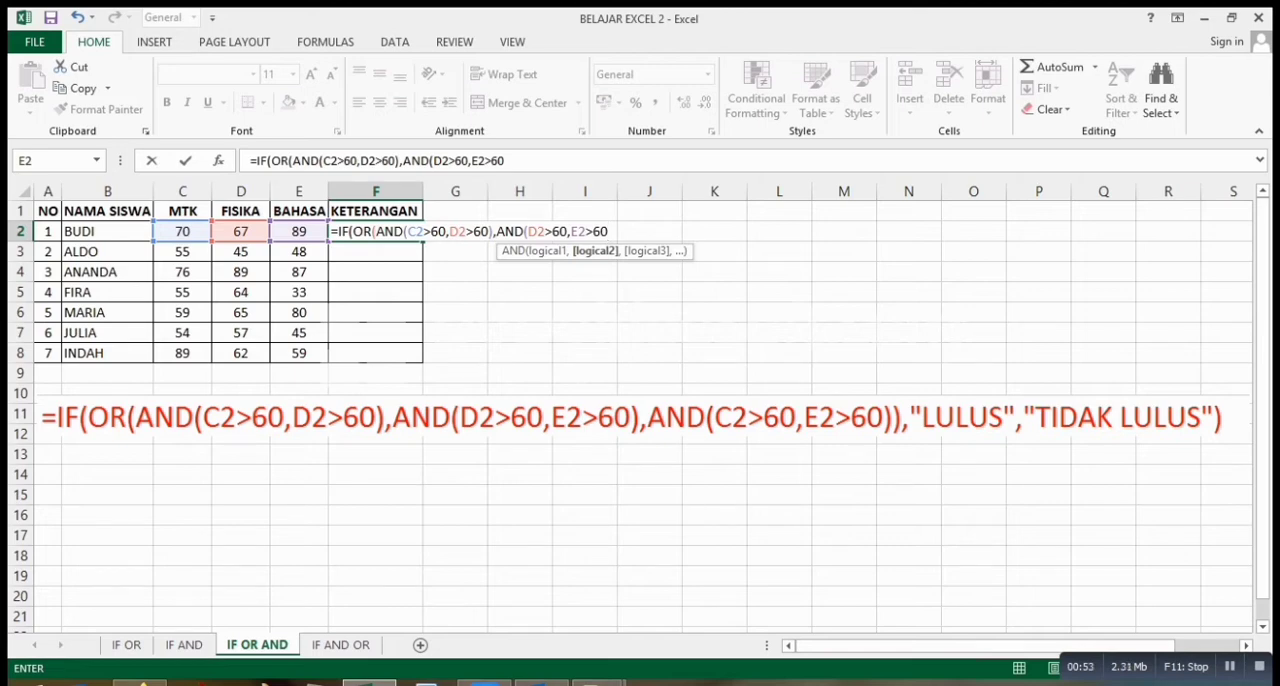
type("),AND")
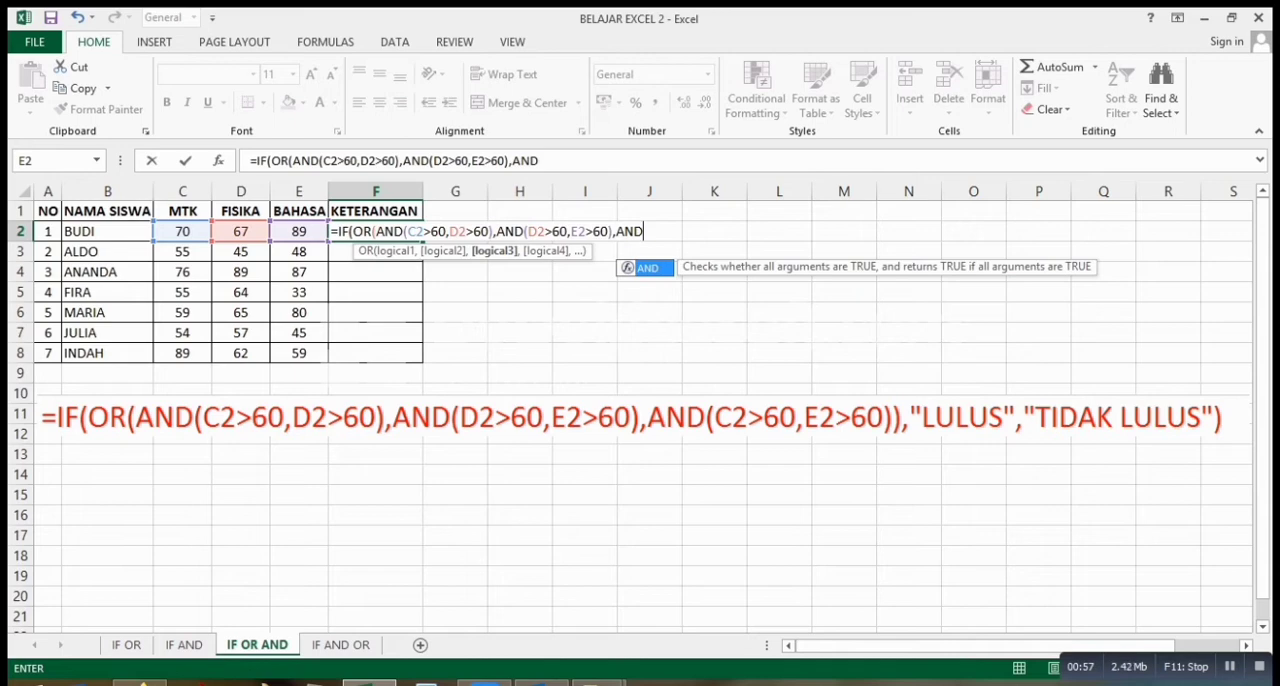
Add a third AND test to the F2 formula with the conditions C2>60 and E2>60, closing both the AND and OR functions.
type("(")
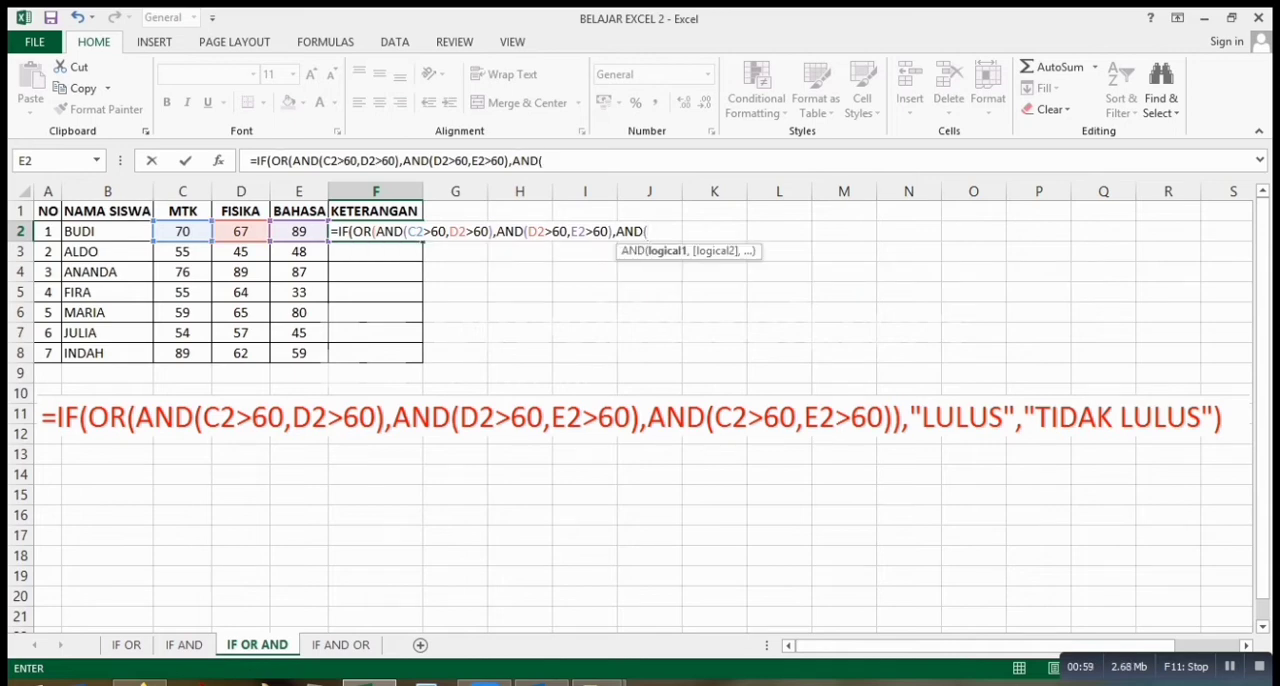
left_click(182, 231)
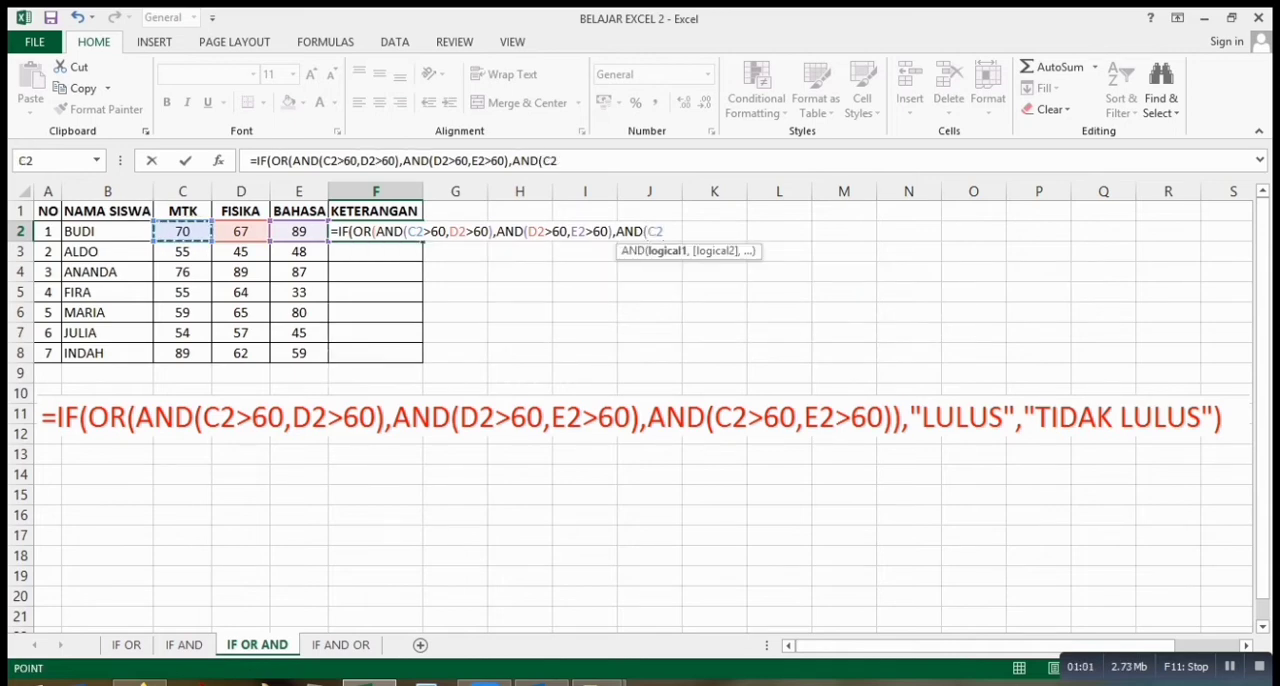
type(">")
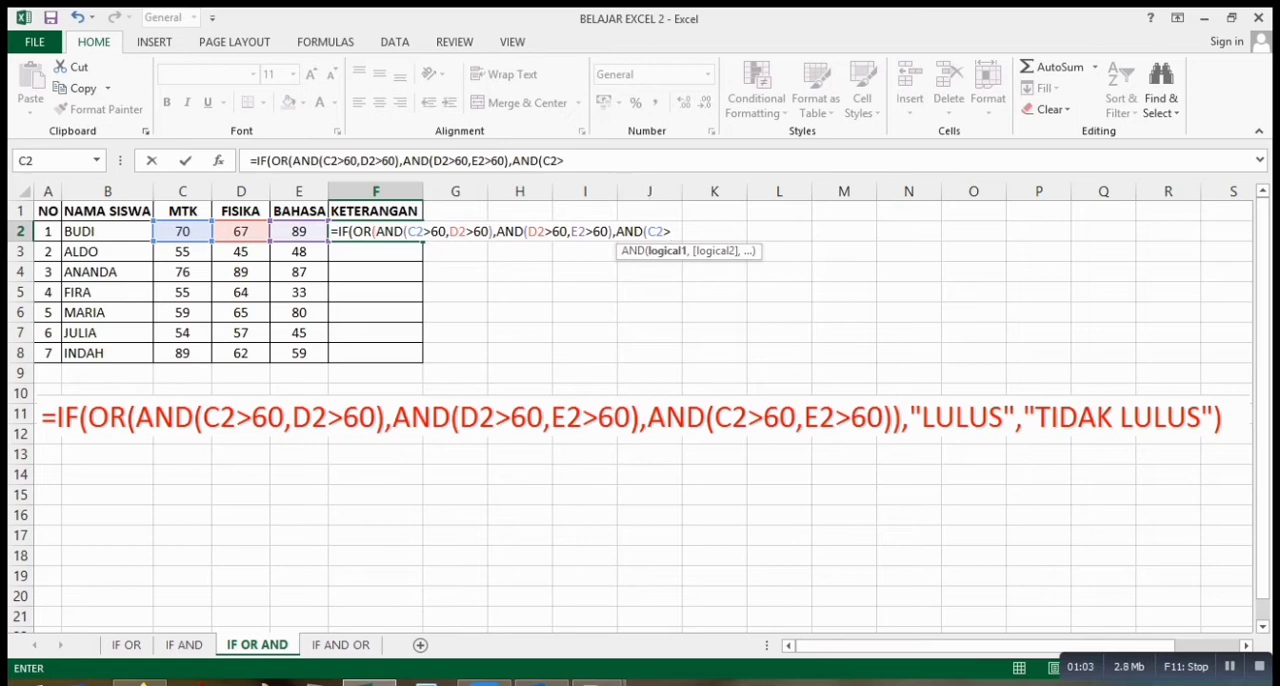
type("60,")
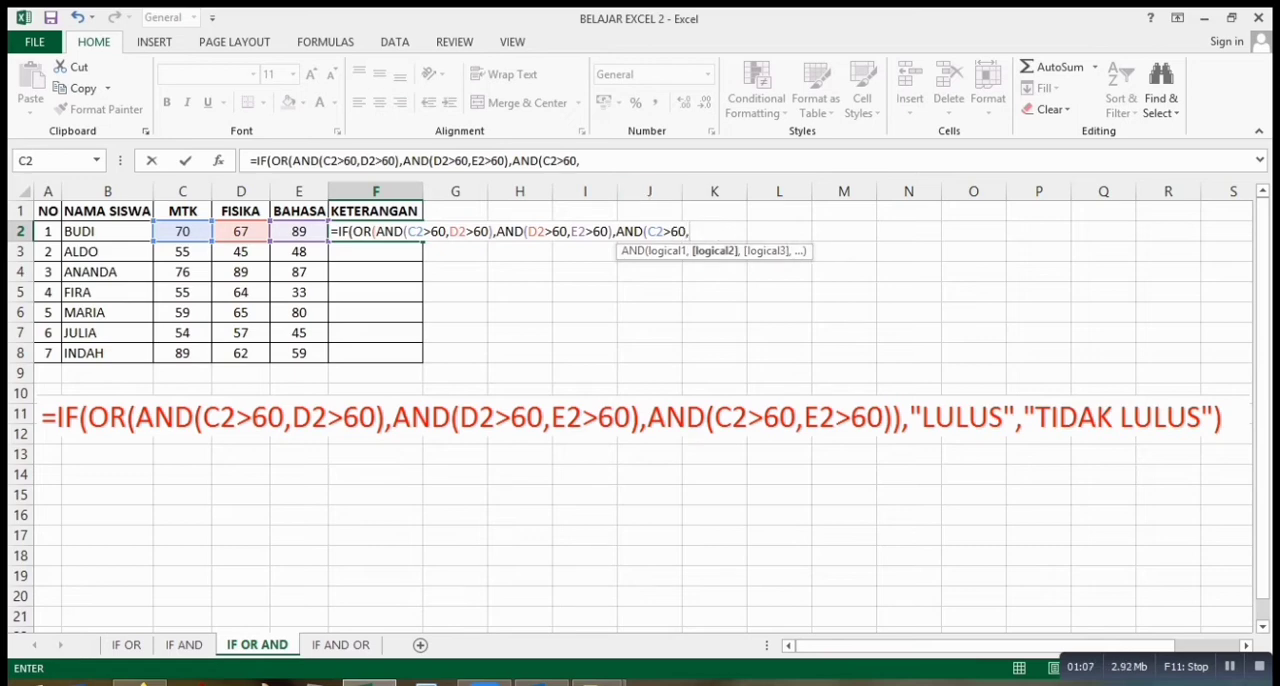
left_click(299, 231)
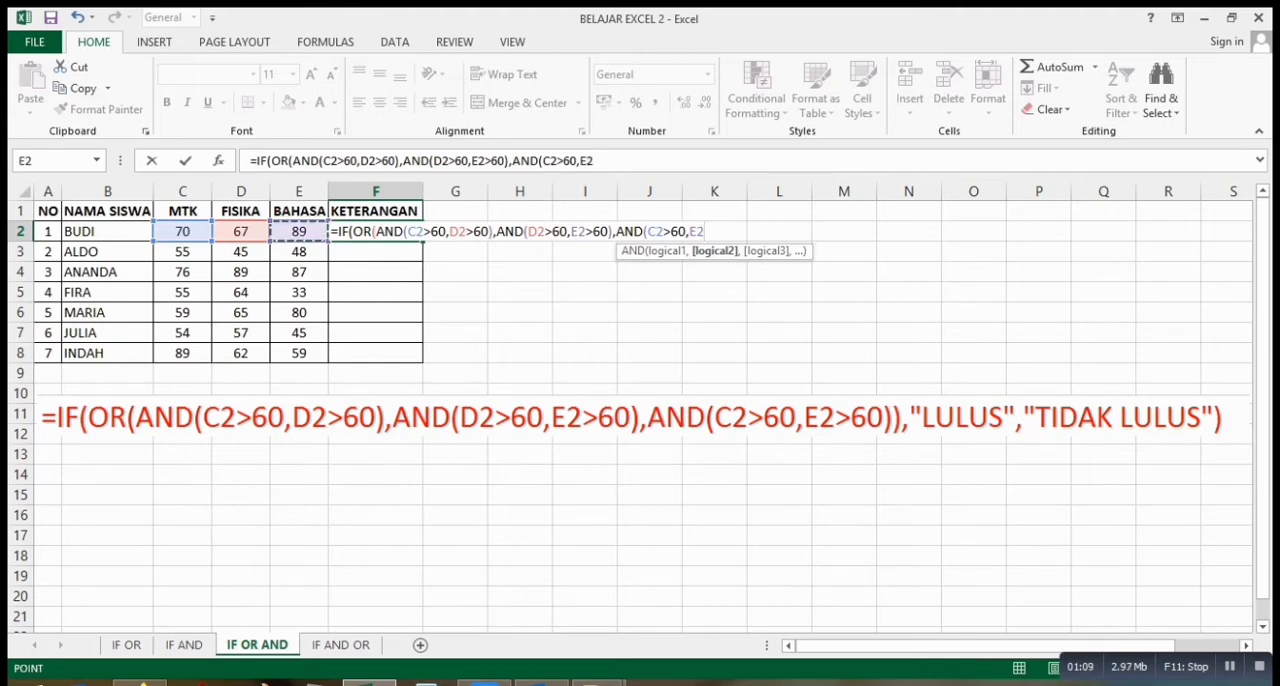
type(">60")
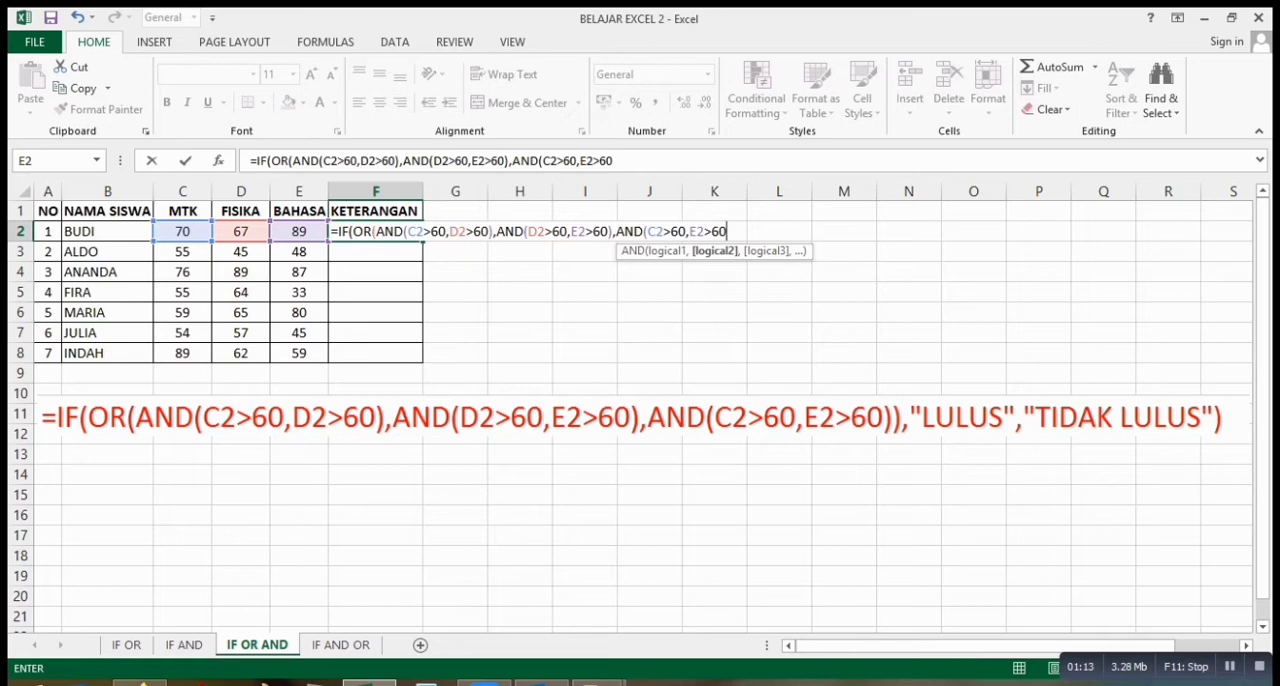
type("))")
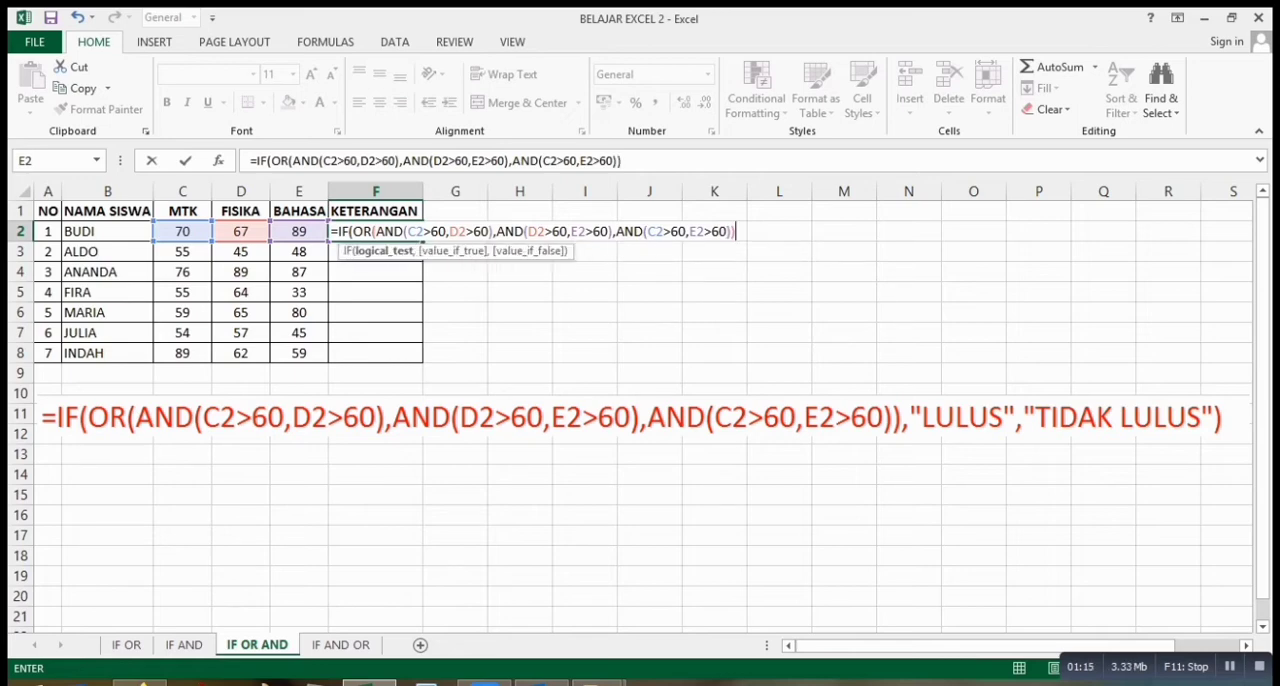
type(",")
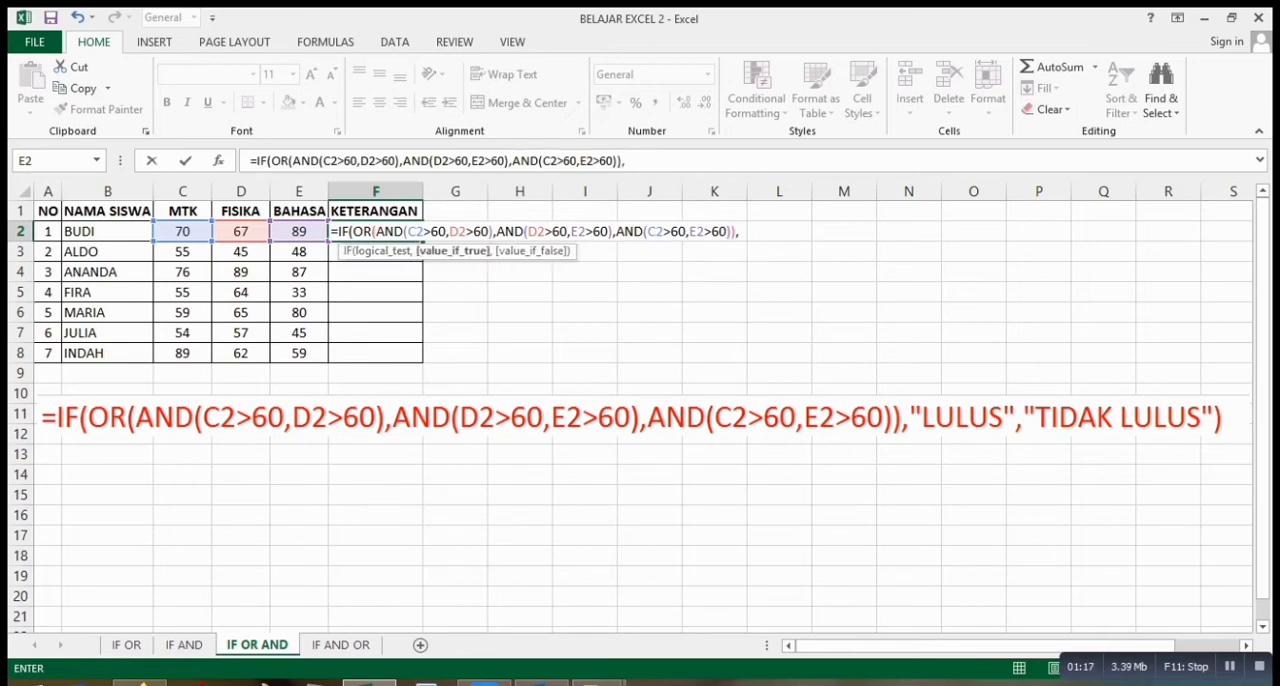
type("\"LULUS\"")
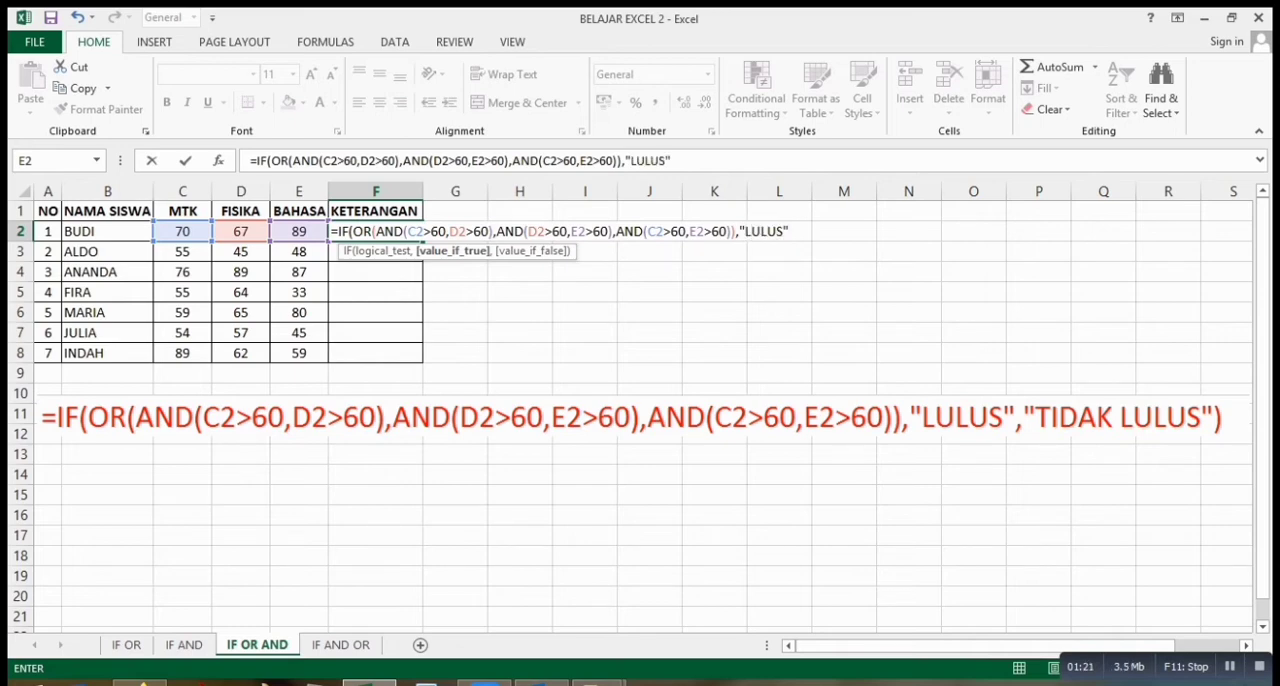
type(",\"LU")
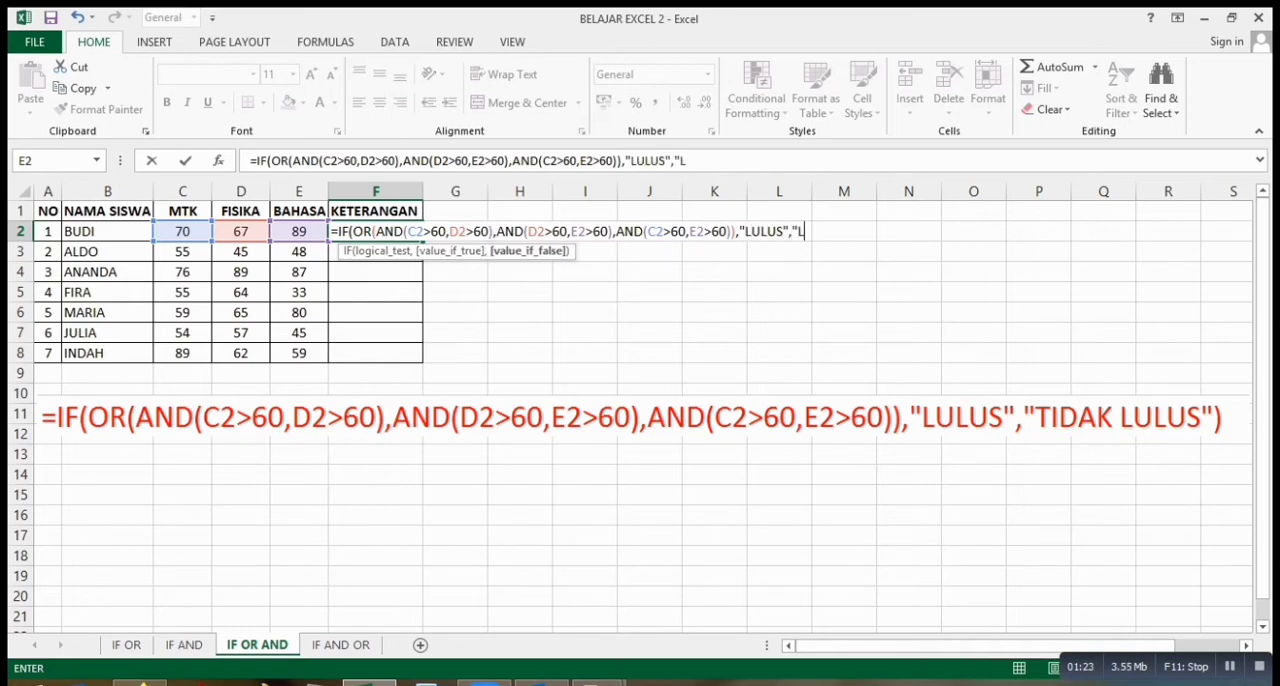
Complete the F2 formula with "LULUS" as the true result and "TIDAK LULUS" as the false result, and enter it.
key("BackSpace")
key("BackSpace")
type("TIDAK LULUS\"")
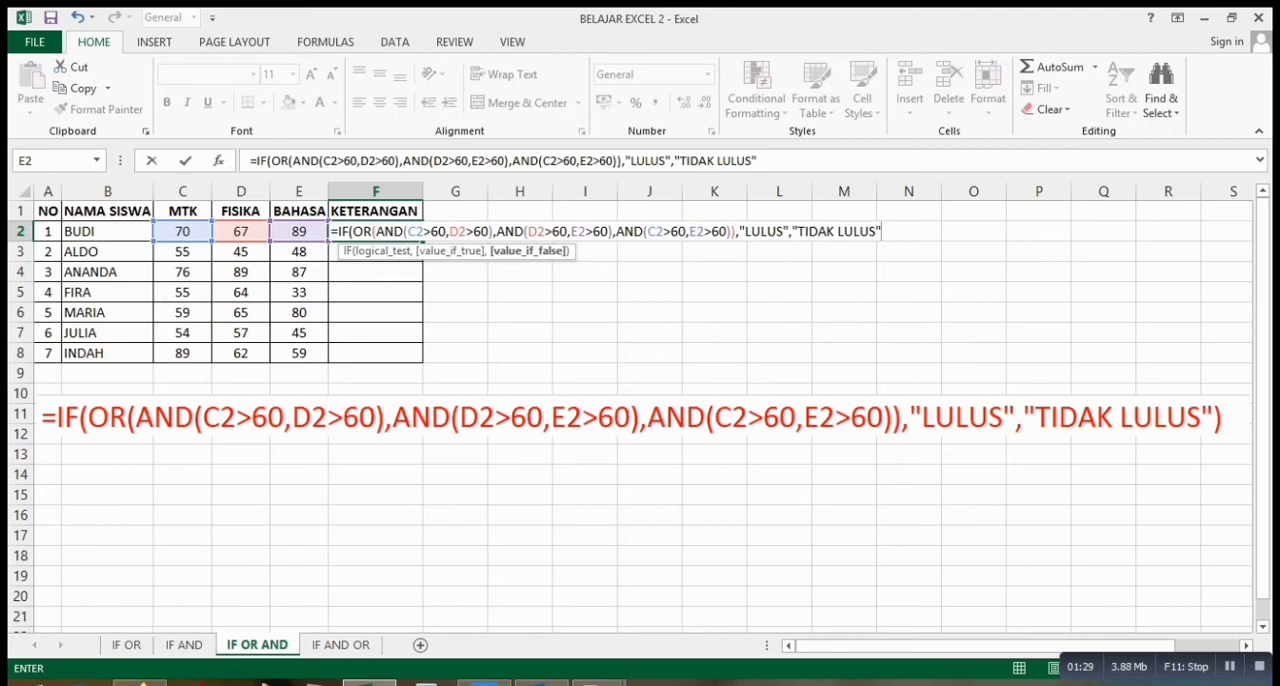
type(")")
key("Return")
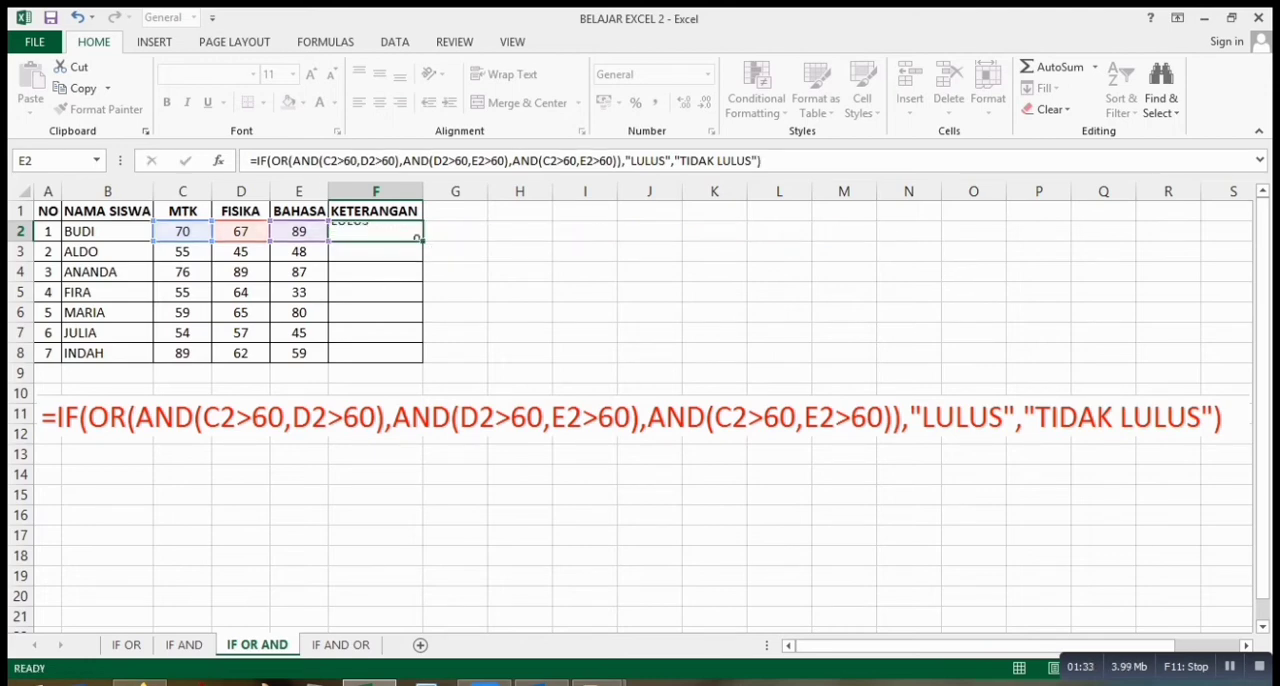
Copy the KETERANGAN formula from F2 down through F8, then deselect the filled range.
left_click(375, 231)
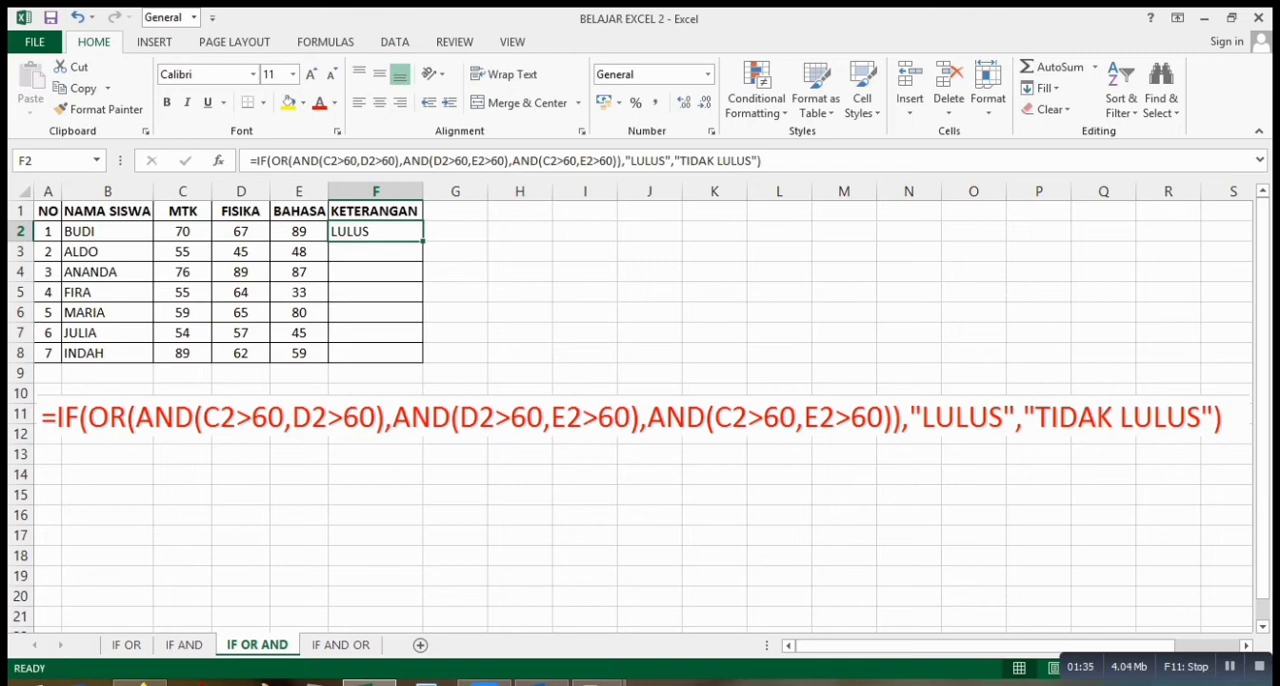
left_click_drag(423, 241, 423, 362)
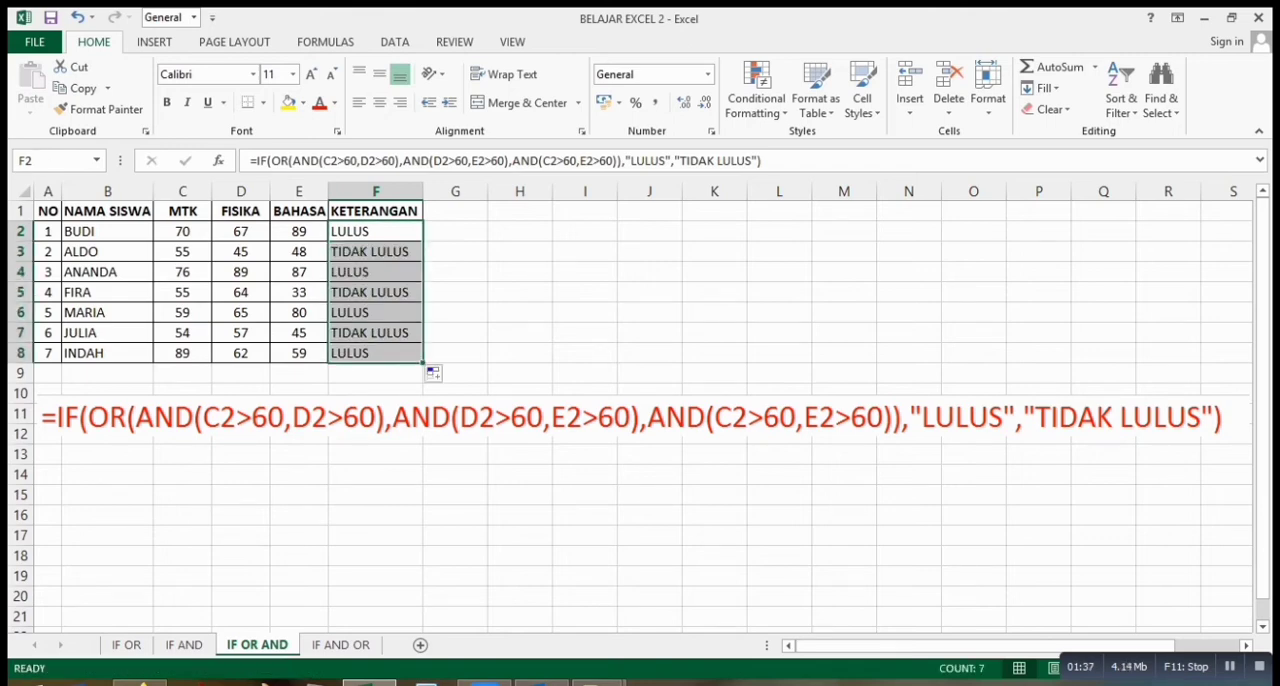
left_click(519, 291)
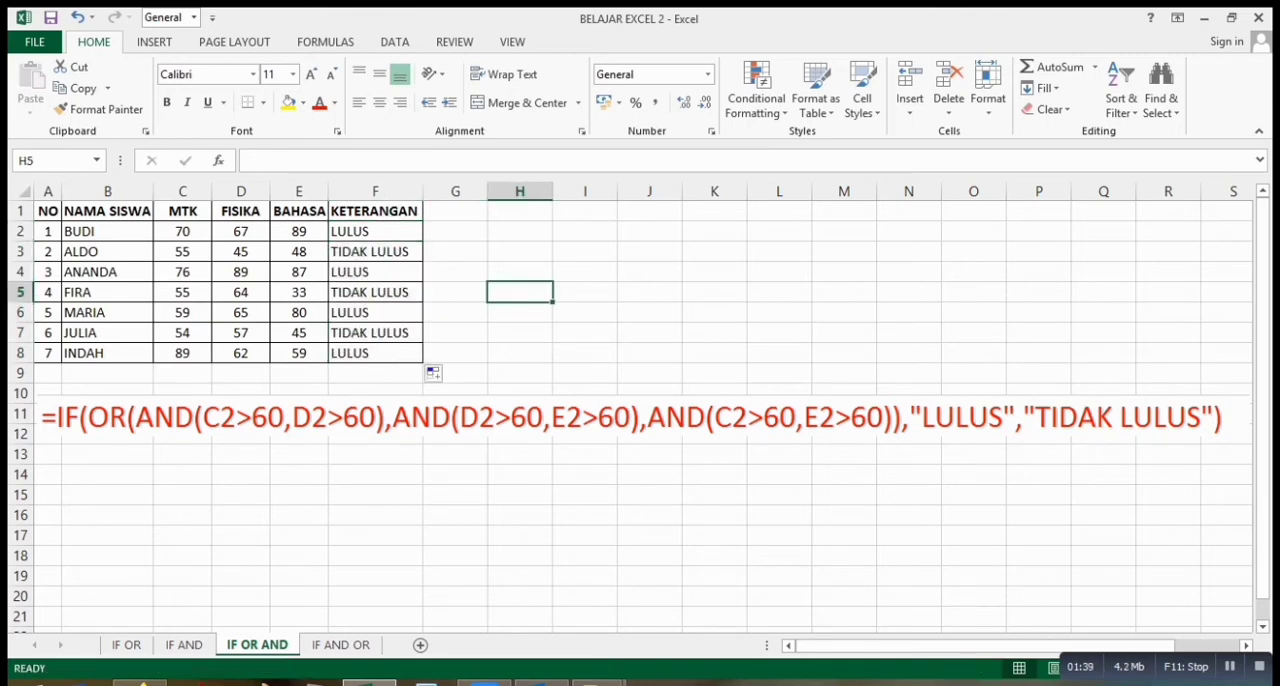
Check each pair of MTK, FISIKA and BAHASA scores in row 2 against the IF OR AND result in F2.
left_click(375, 231)
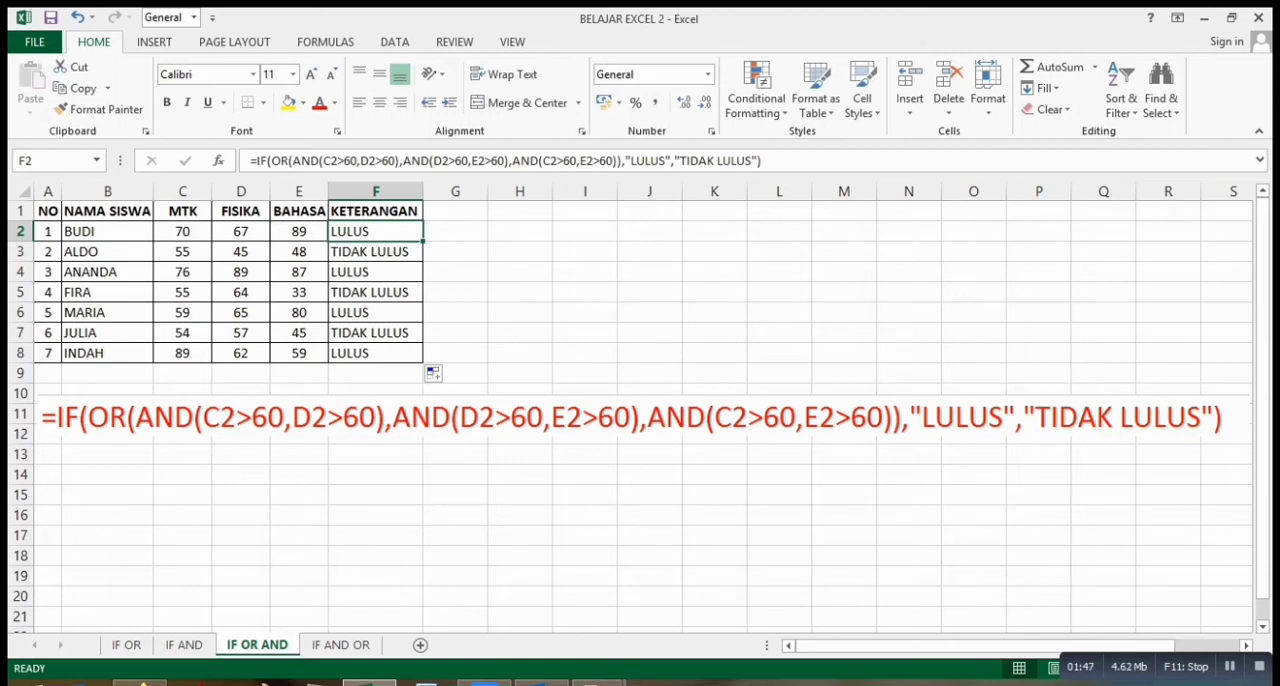
left_click(182, 231)
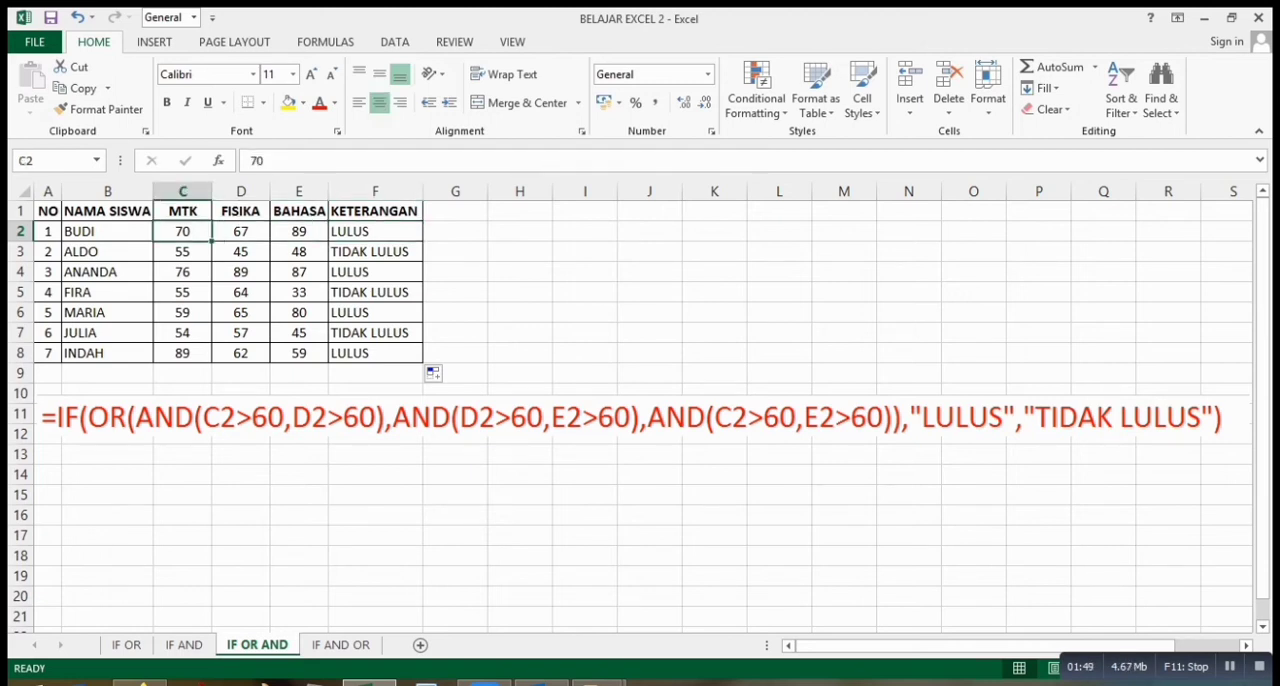
left_click(241, 231)
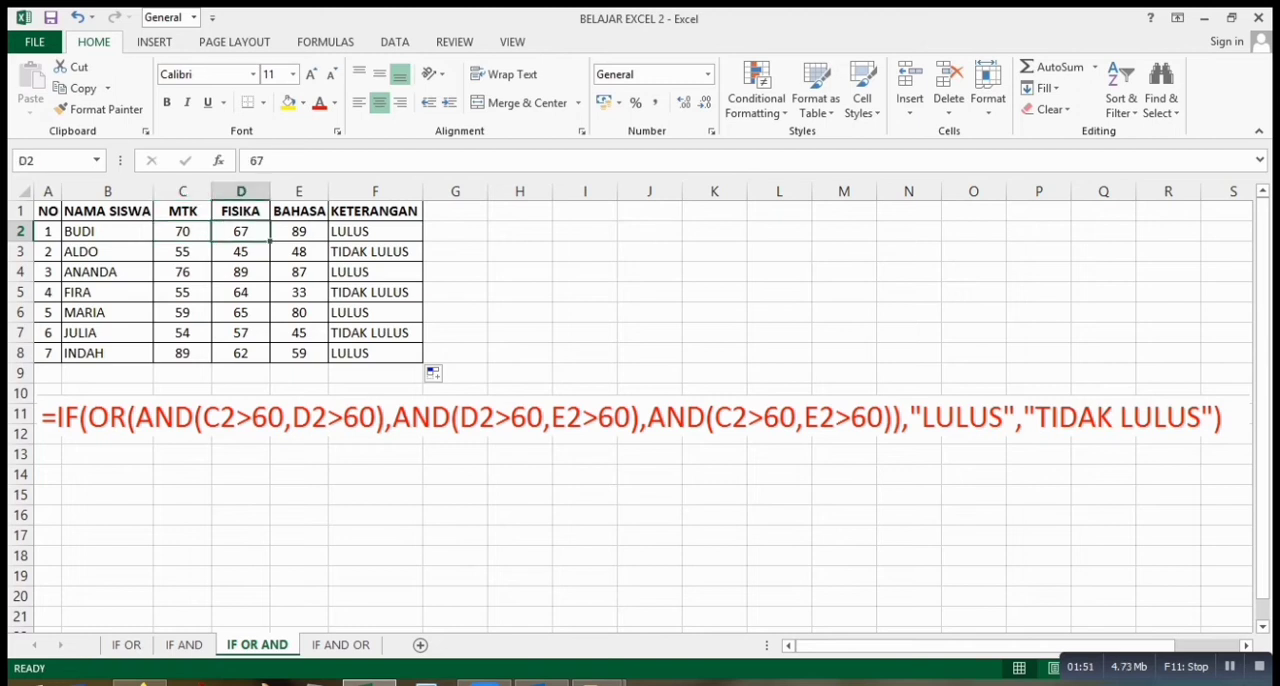
left_click_drag(182, 231, 241, 231)
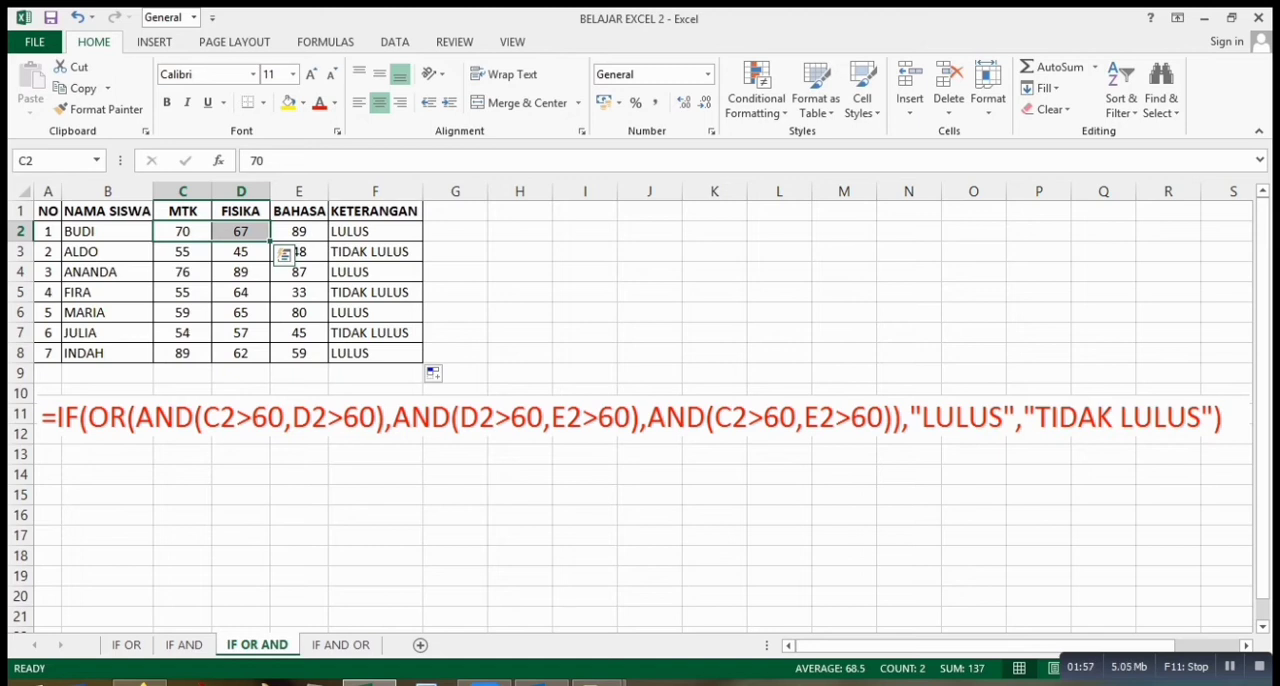
left_click_drag(241, 231, 299, 231)
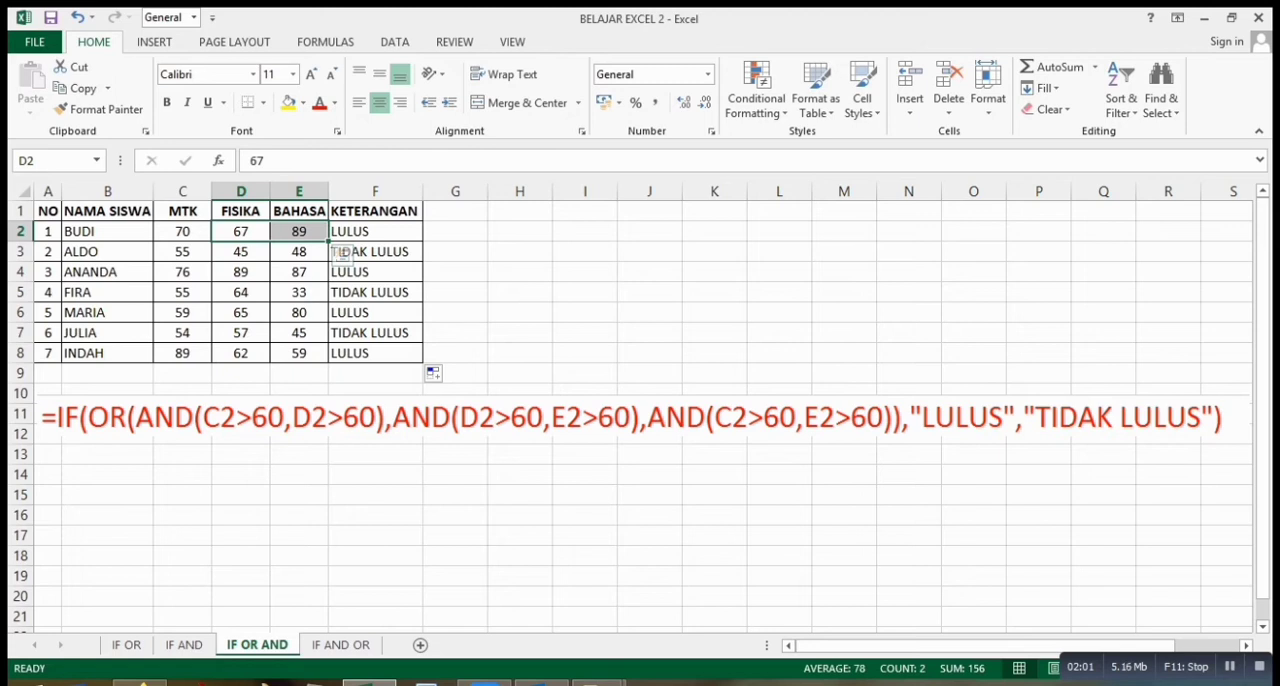
key("Left")
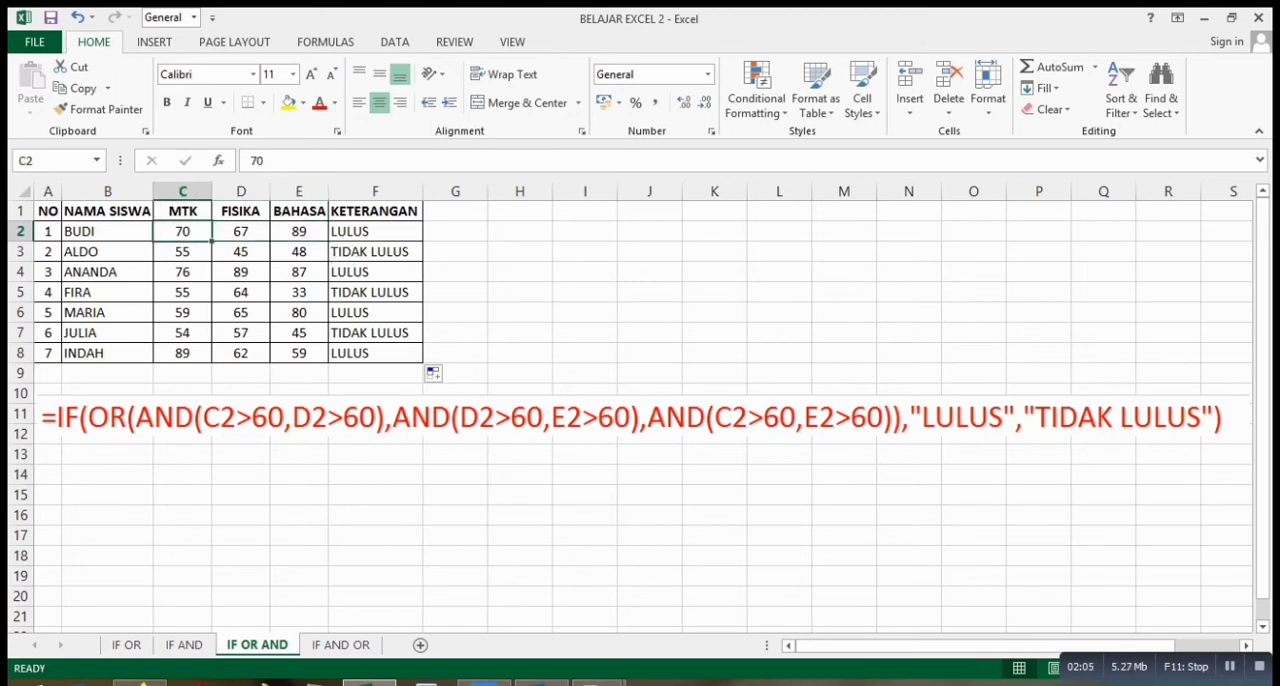
left_click(299, 231)
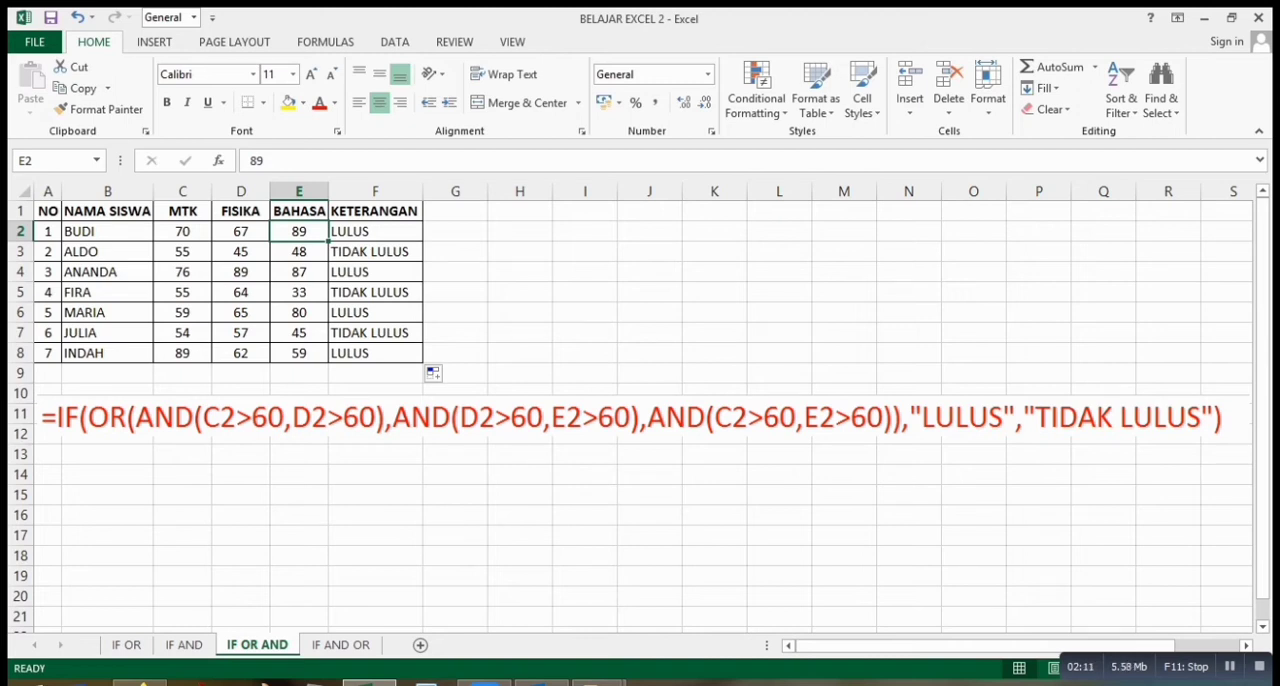
left_click(375, 231)
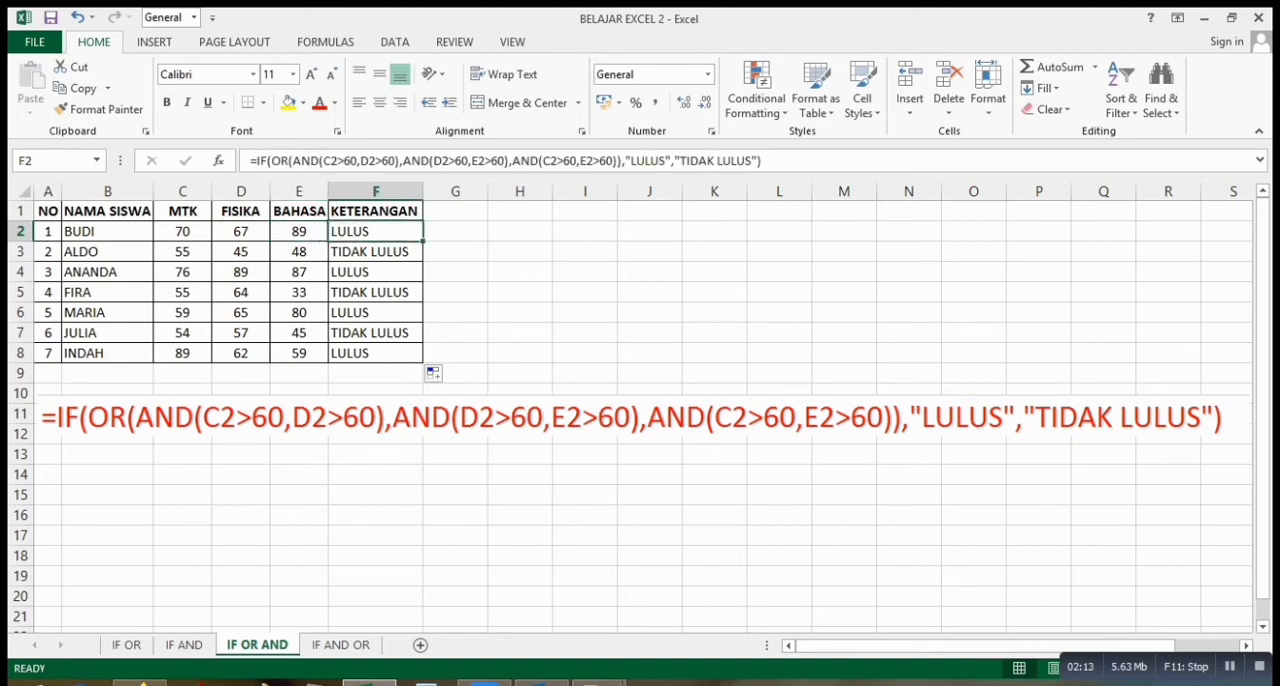
Check the MTK, FISIKA and BAHASA scores in rows 3 and 4 against their IF OR AND results.
left_click(182, 252)
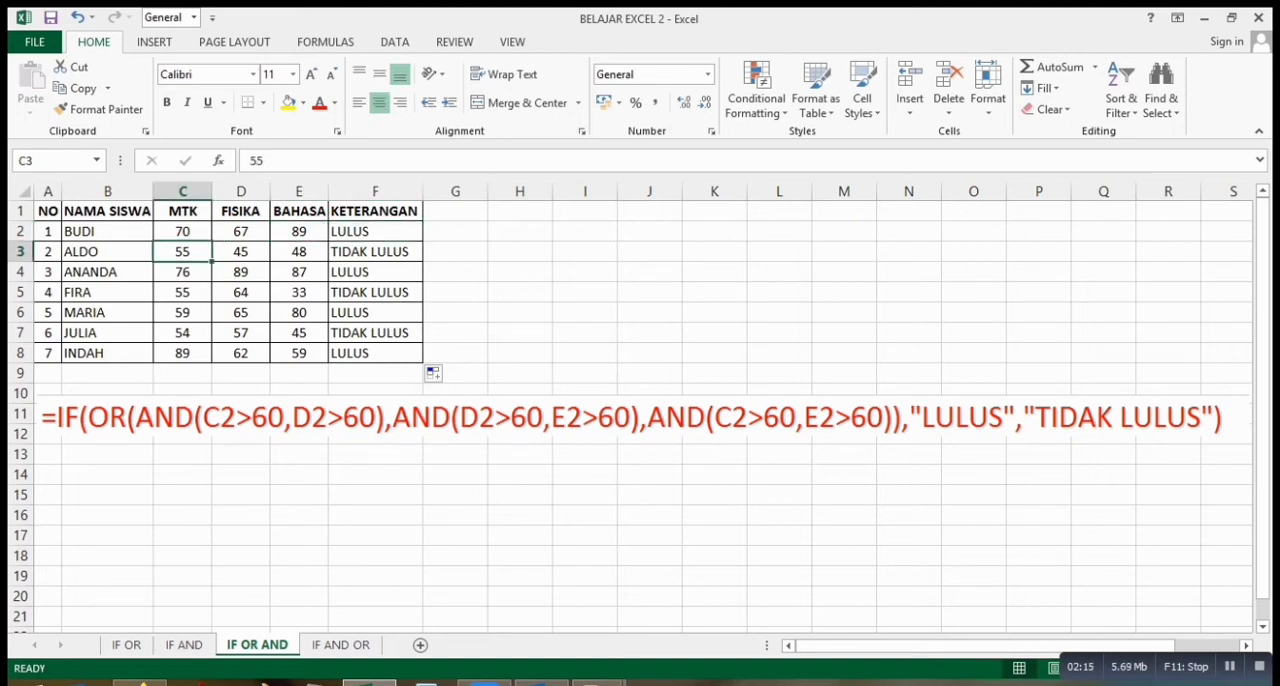
left_click(375, 252)
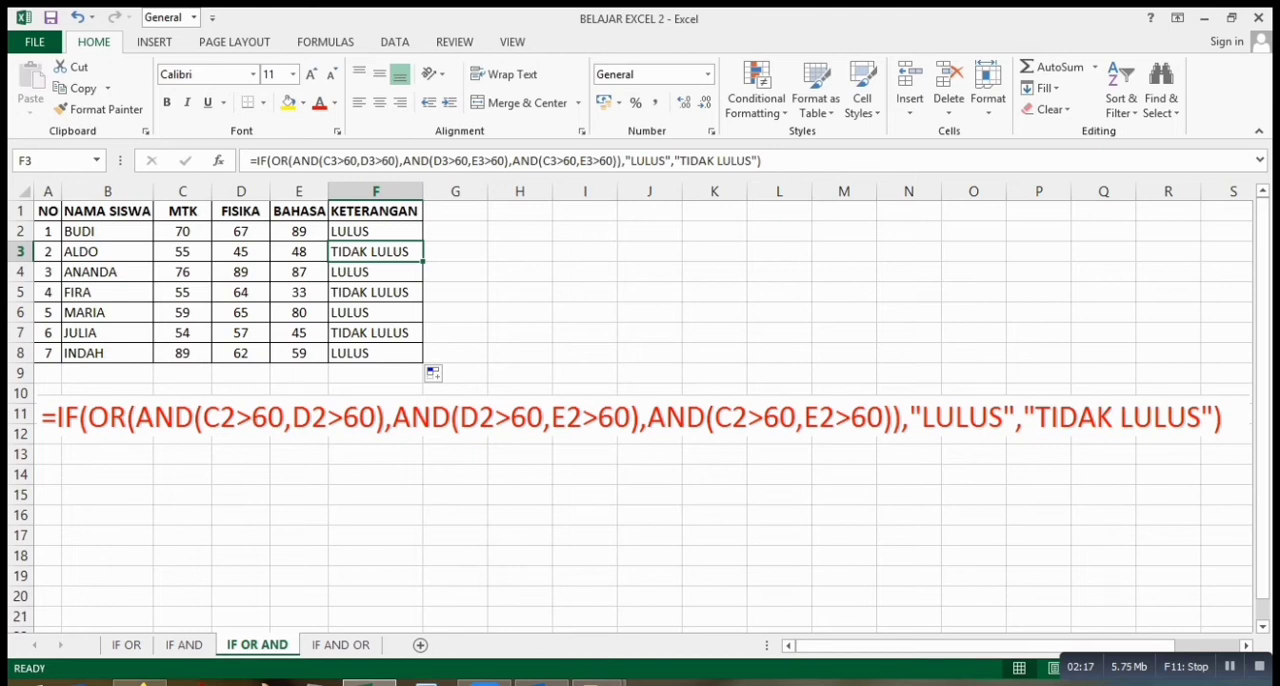
left_click_drag(182, 252, 300, 252)
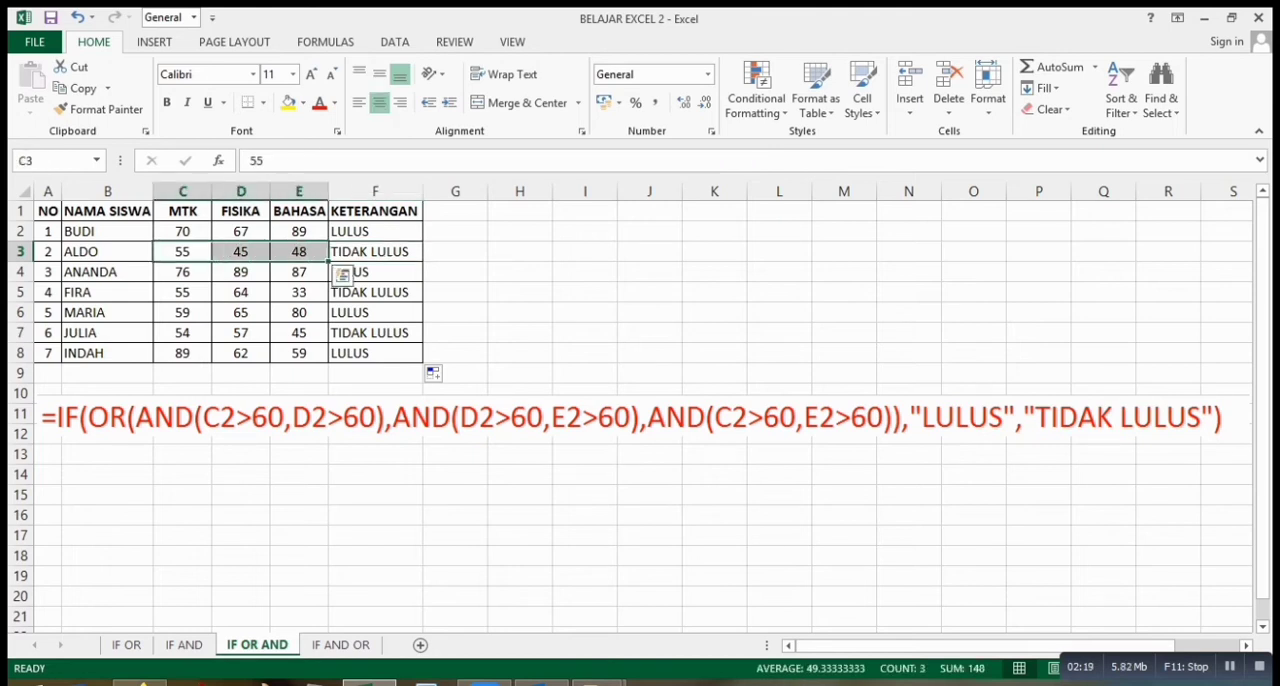
left_click(375, 252)
left_click_drag(182, 272, 300, 272)
left_click(375, 272)
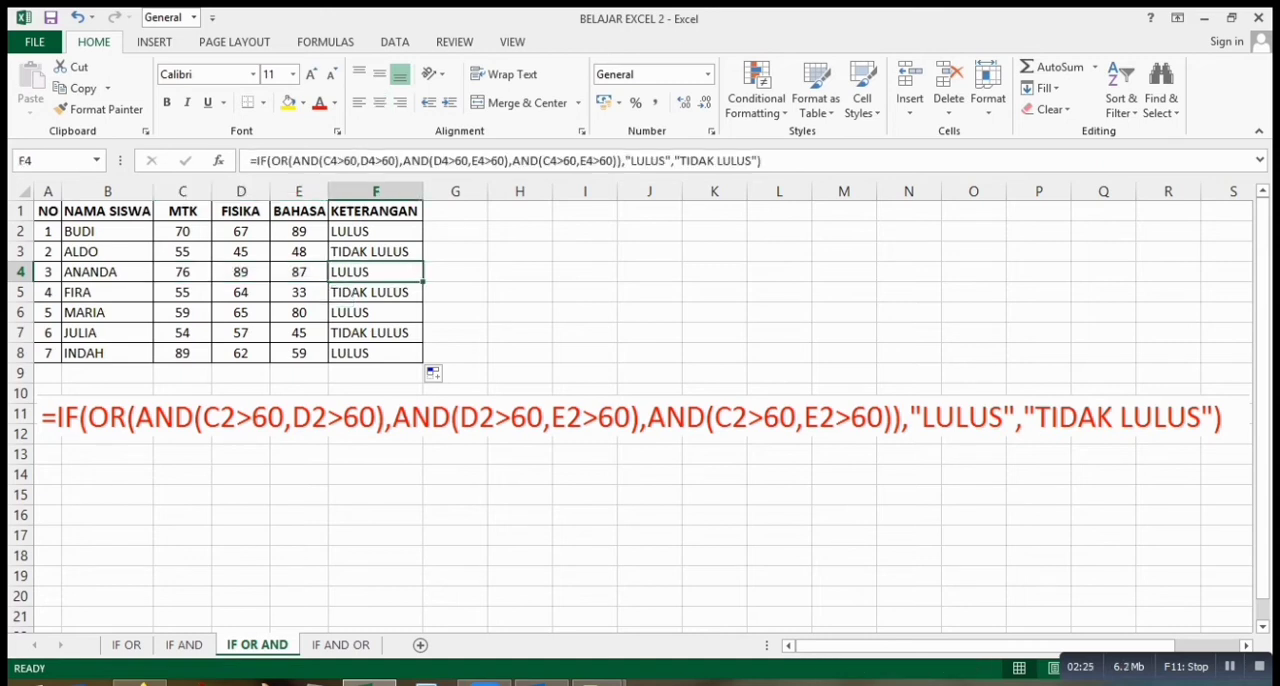
Compare the MTK–FISIKA, MTK–BAHASA and FISIKA–BAHASA score pairs in row 5 with the KETERANGAN result in F5.
left_click(182, 292)
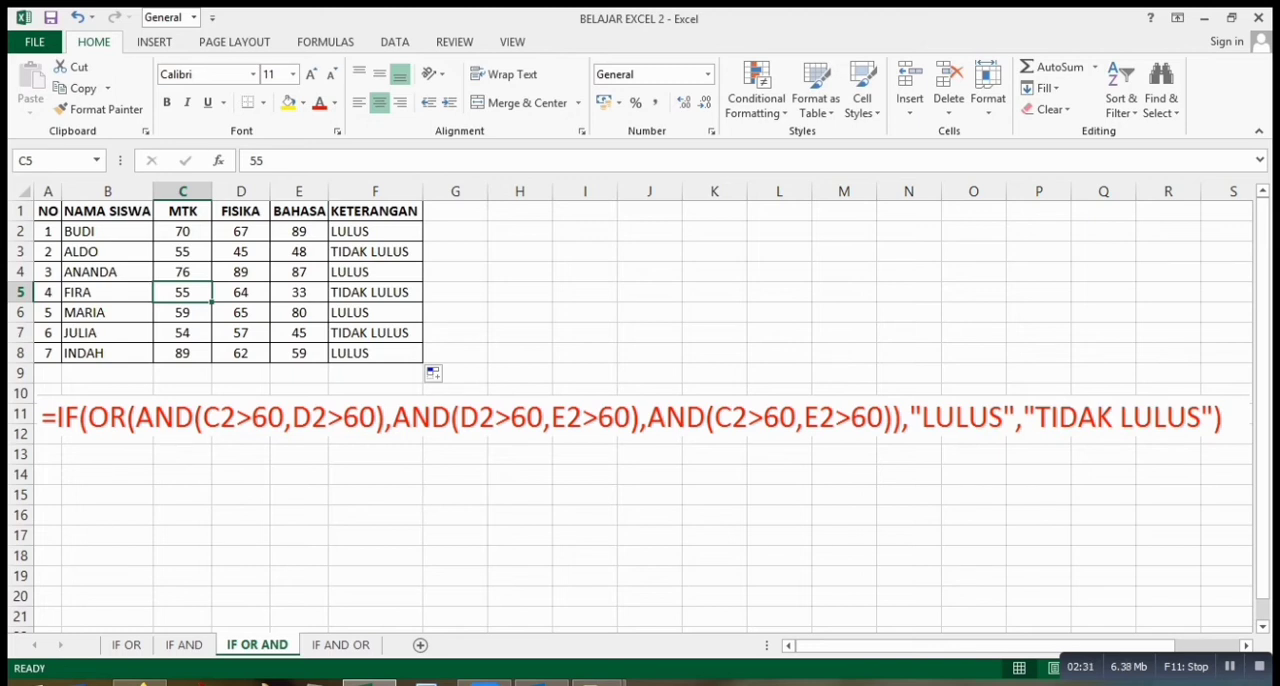
left_click_drag(240, 292, 182, 292)
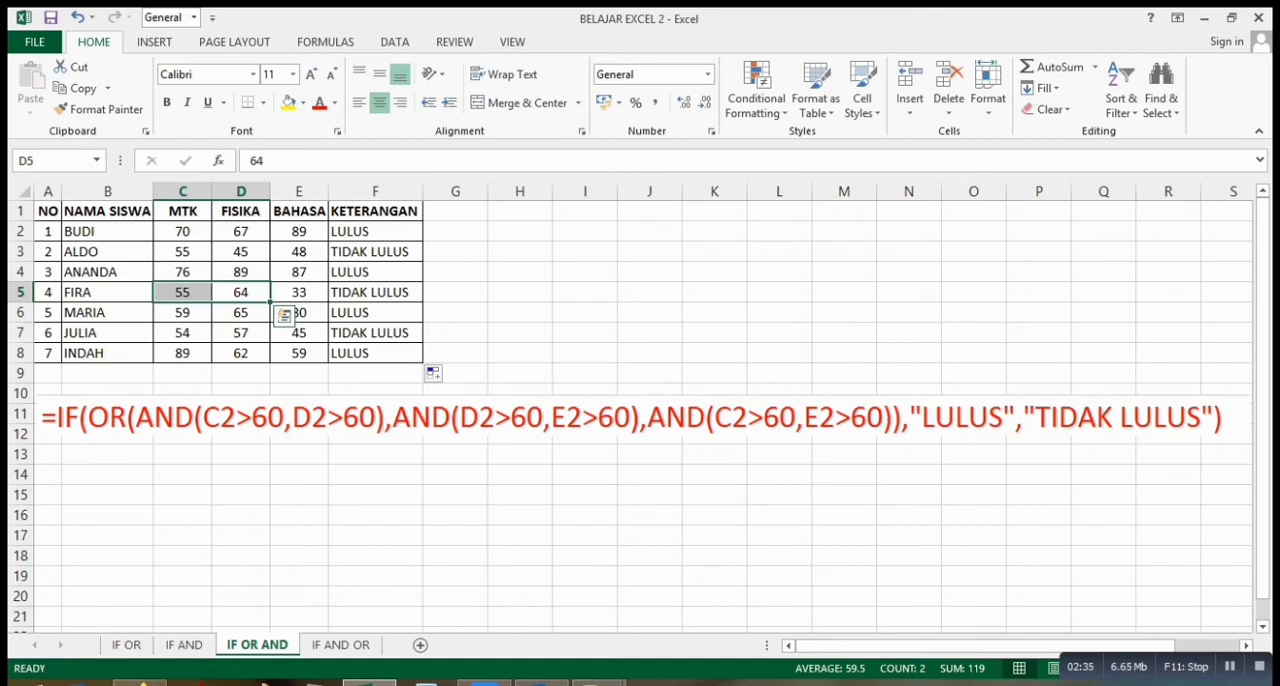
left_click(182, 292)
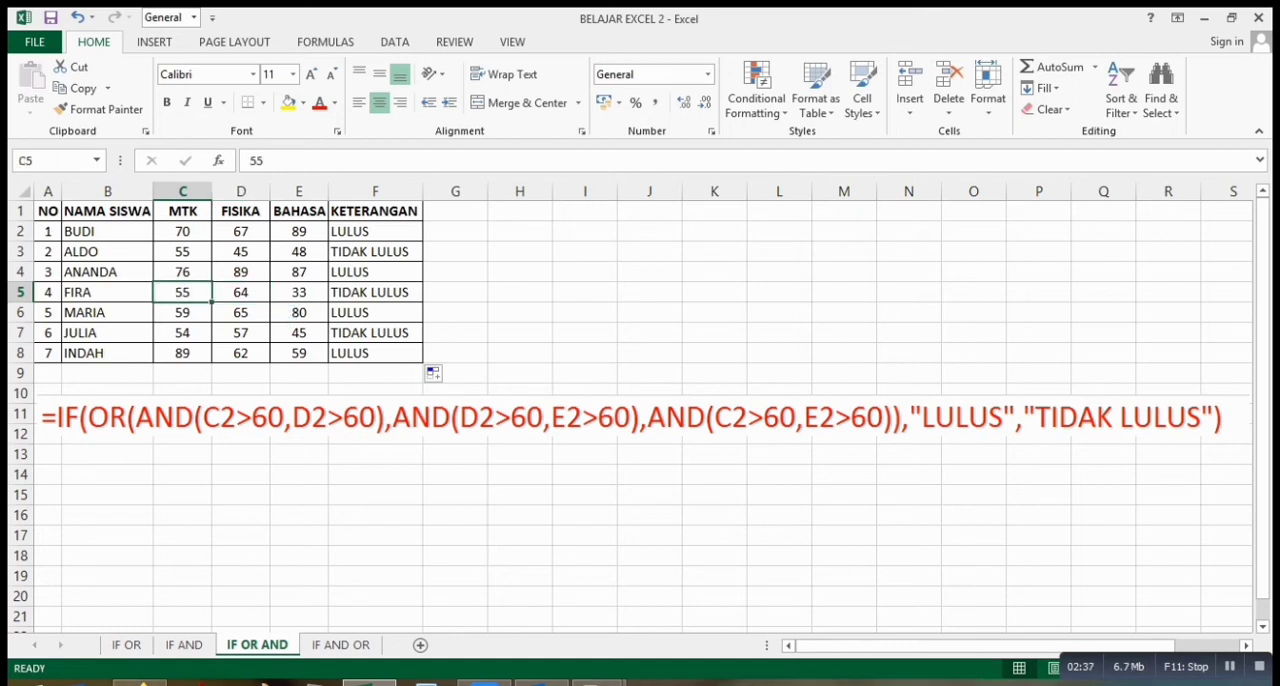
left_click(299, 292)
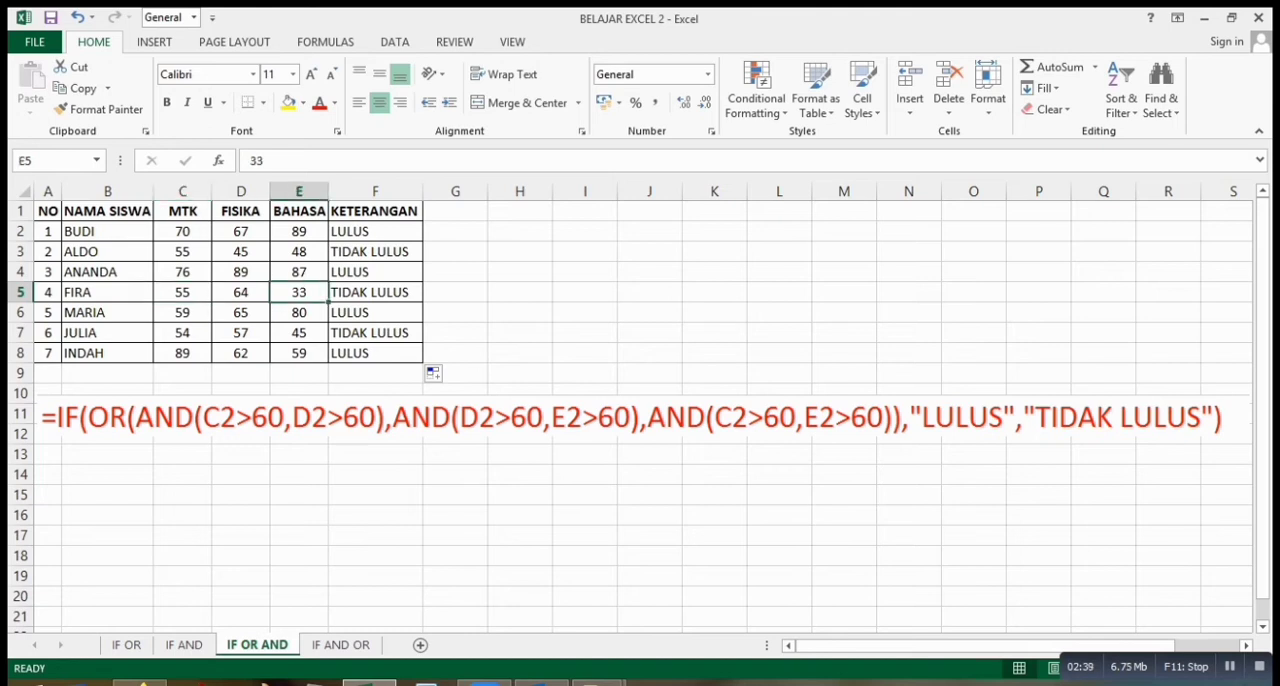
left_click_drag(240, 292, 299, 292)
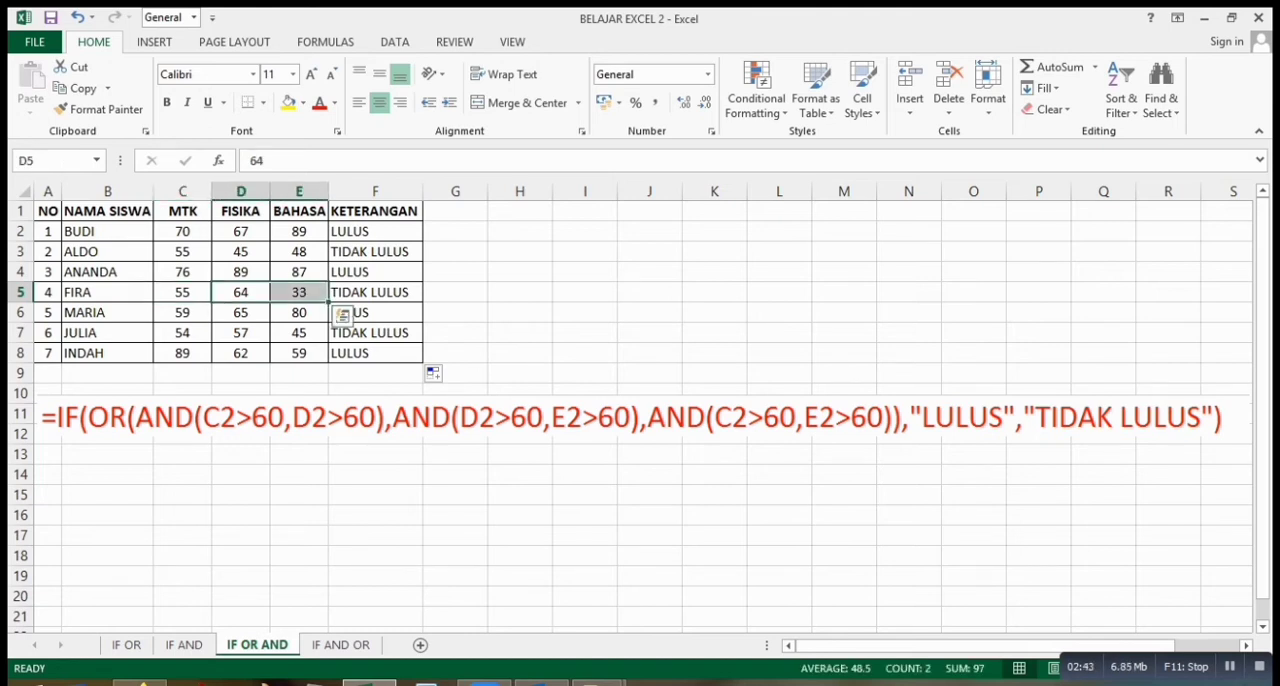
left_click(375, 292)
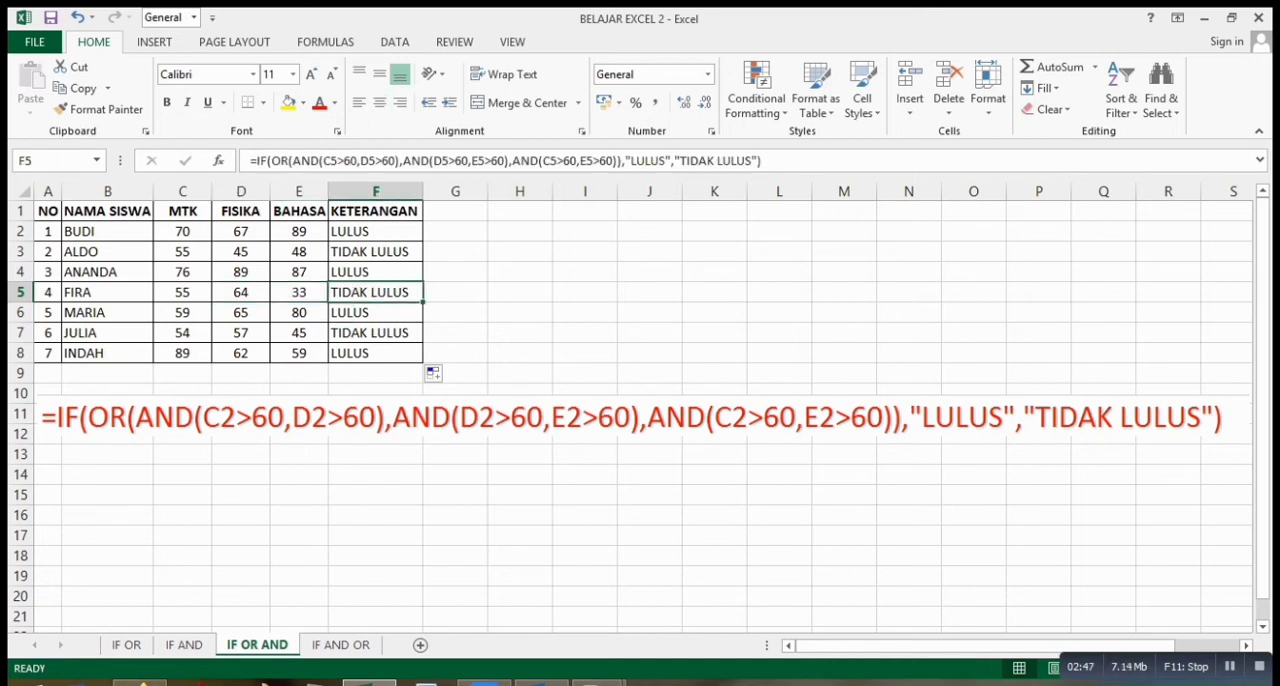
Compare the MTK–FISIKA and FISIKA–BAHASA score pairs in row 6 with the KETERANGAN result in F6.
left_click(182, 313)
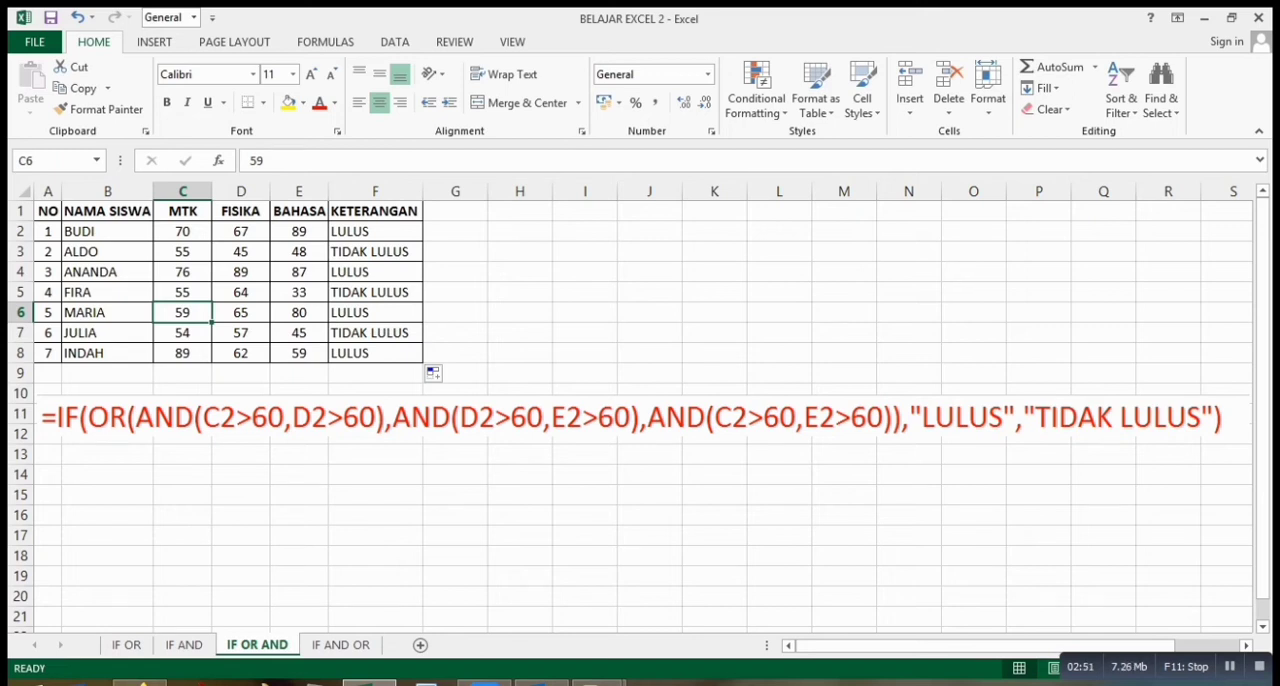
left_click_drag(182, 313, 241, 313)
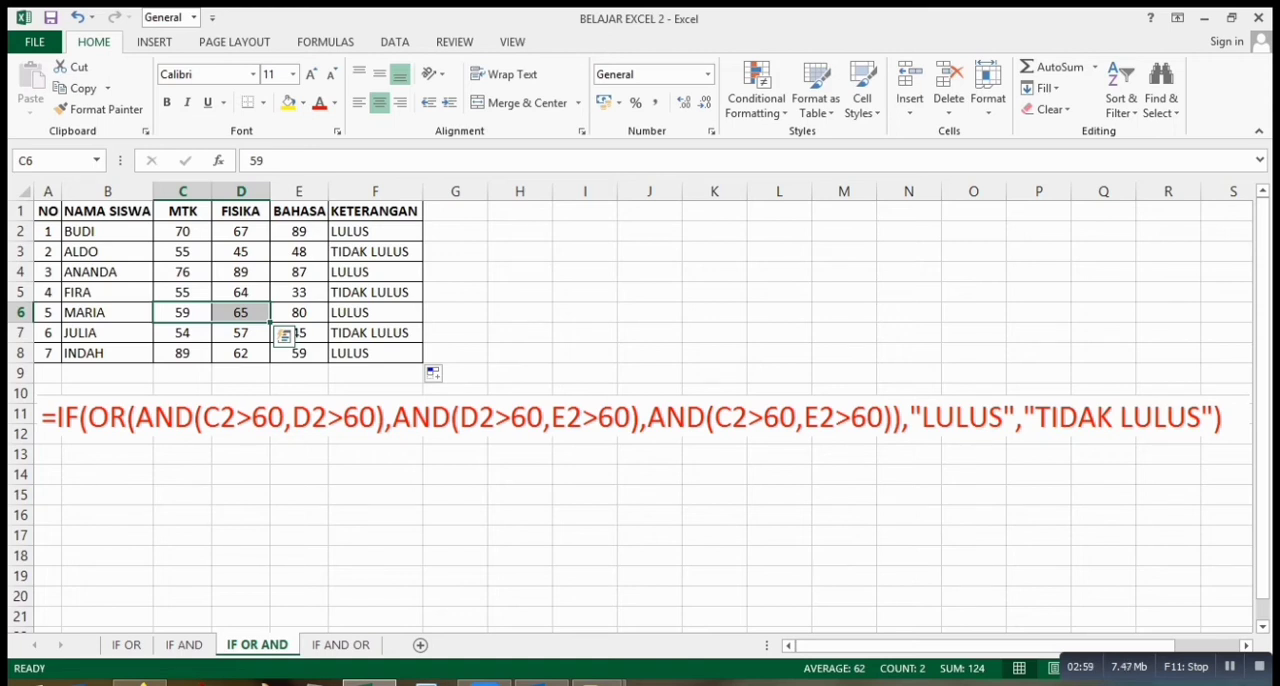
left_click(182, 313)
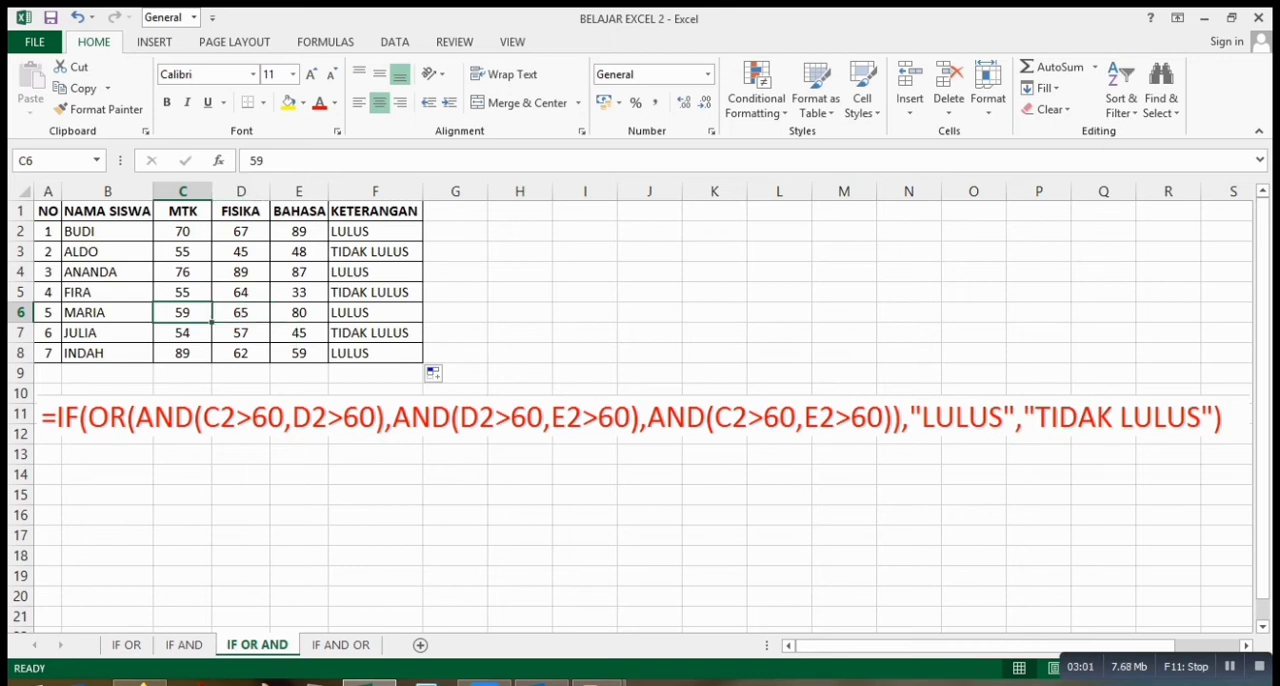
left_click_drag(240, 312, 298, 312)
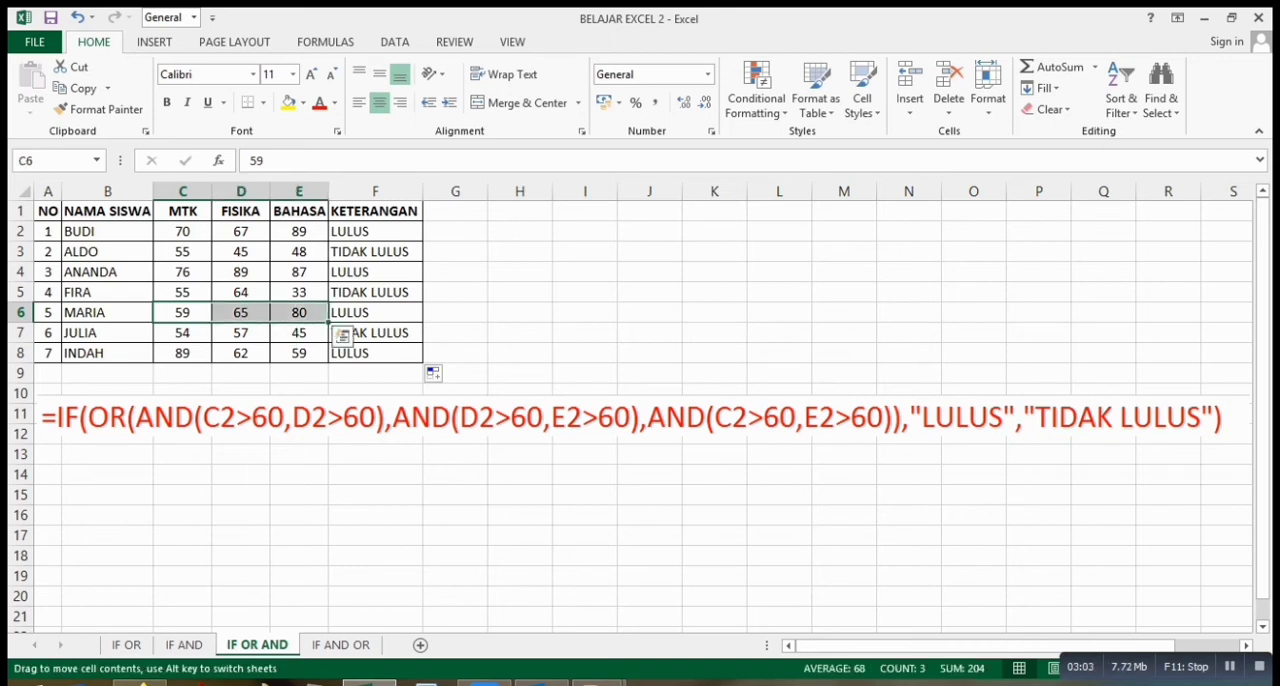
left_click(298, 312)
left_click(182, 313)
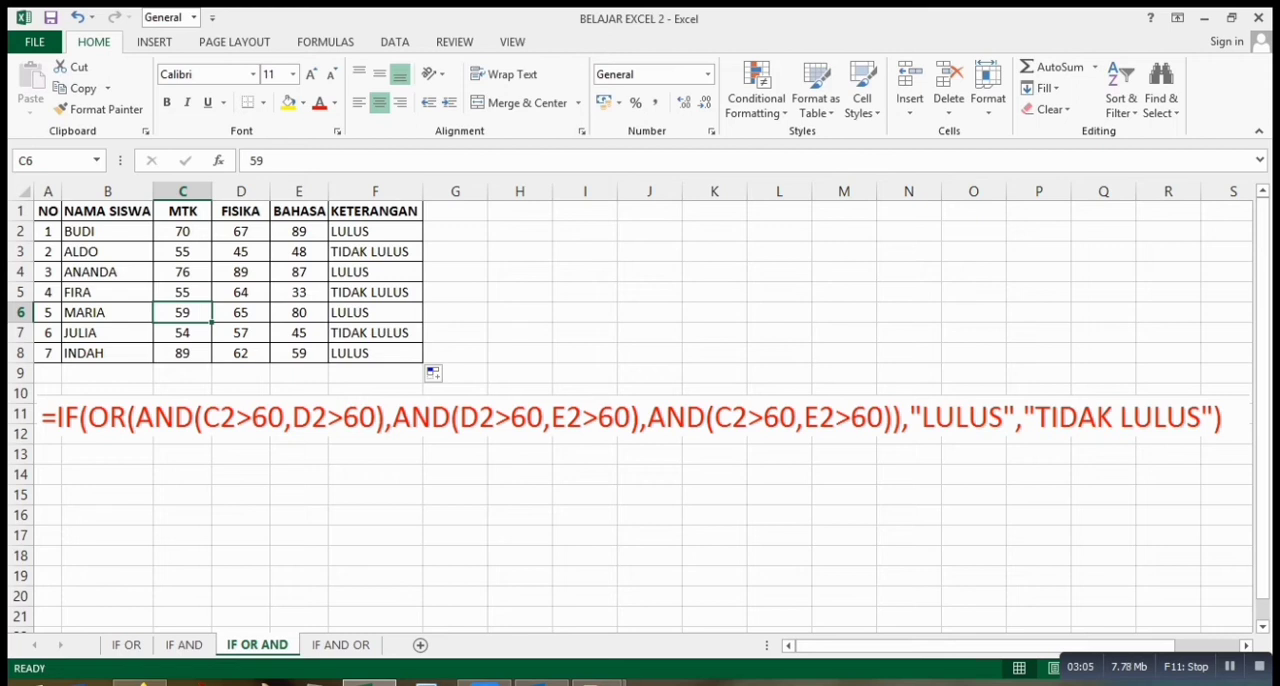
left_click_drag(240, 312, 298, 312)
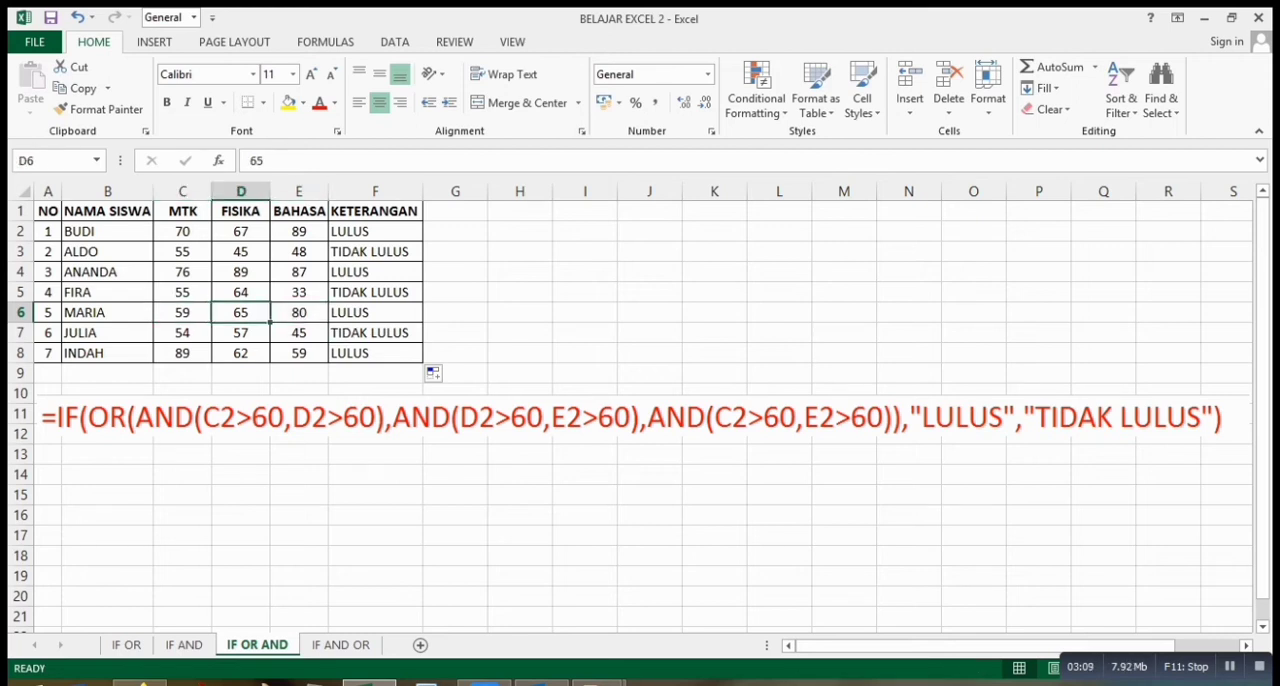
left_click(405, 316)
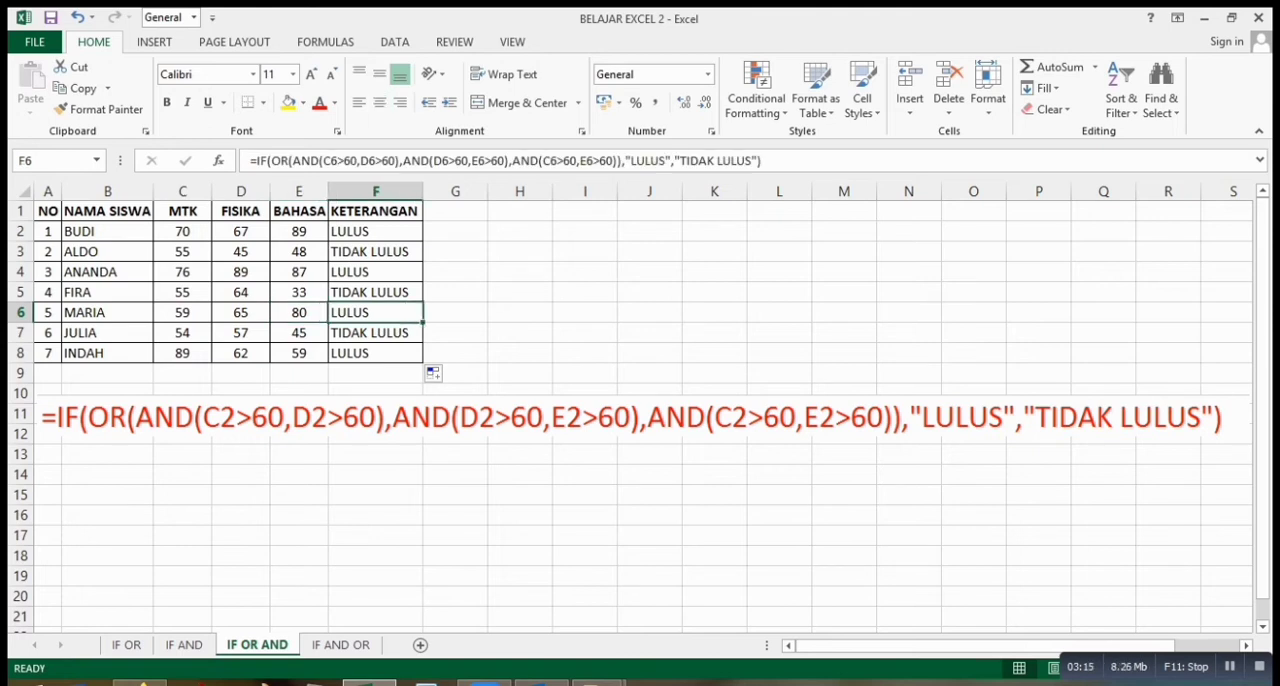
left_click(241, 313)
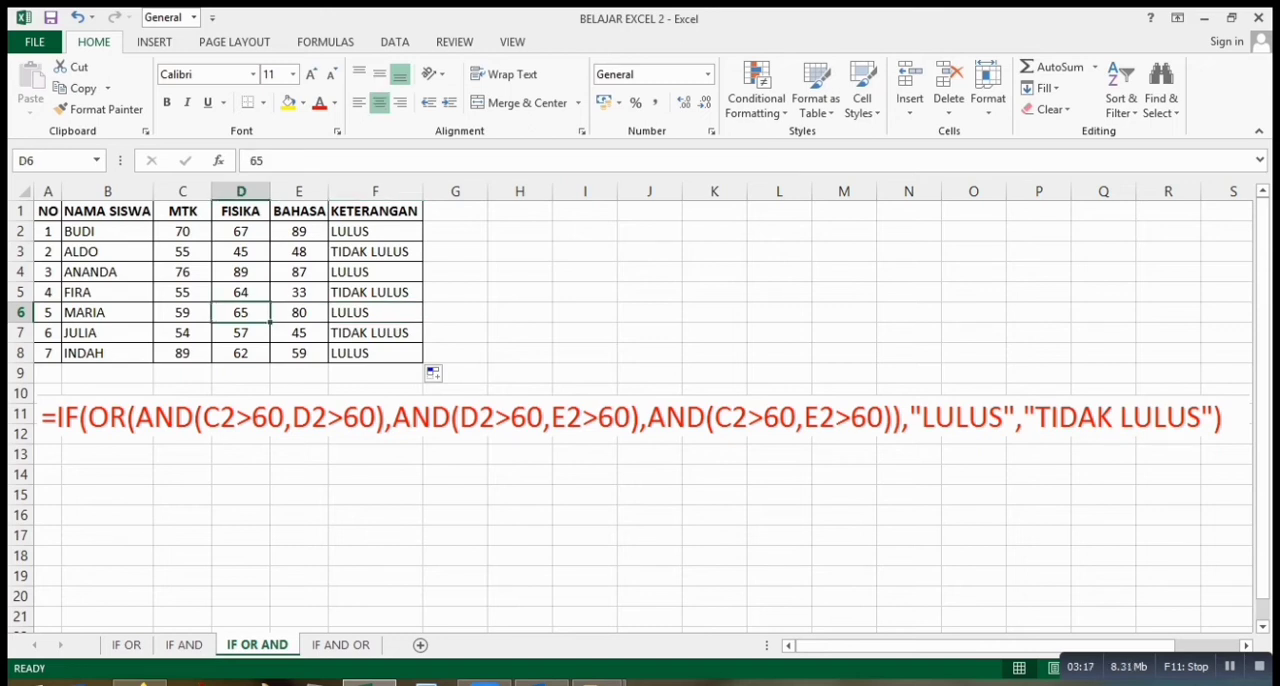
left_click(299, 313)
left_click(241, 313)
left_click(376, 313)
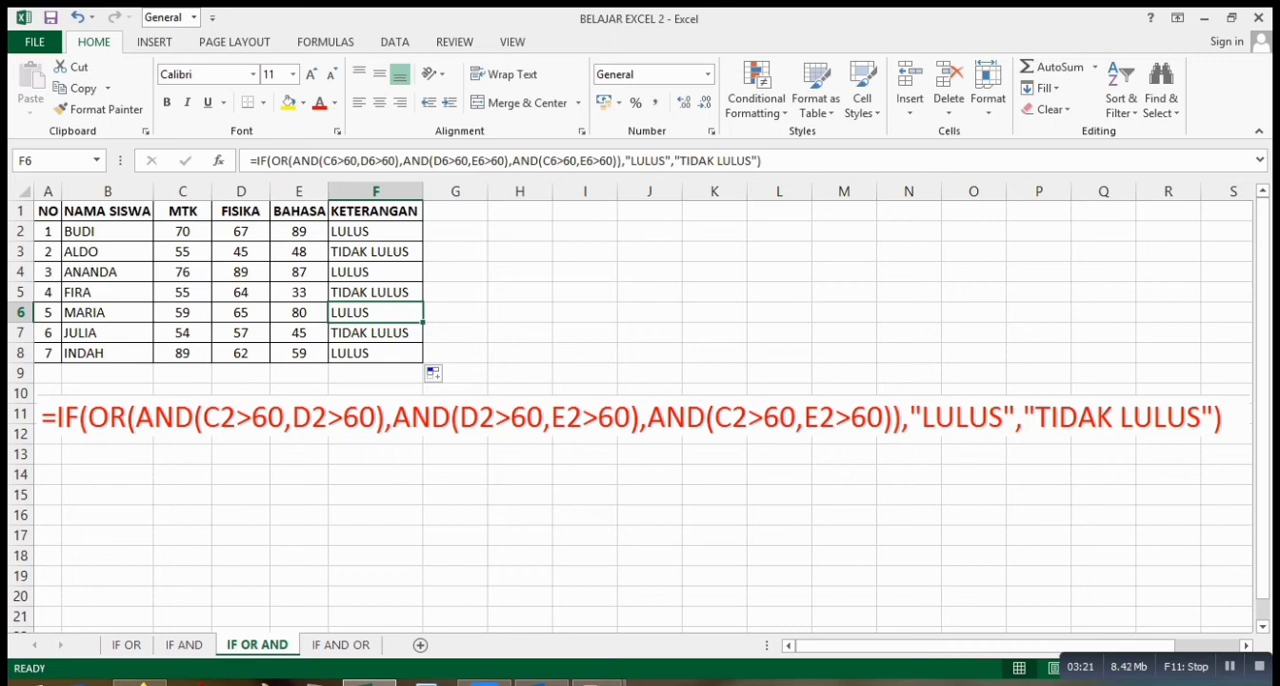
Check the MTK, FISIKA and BAHASA scores in row 7 against the KETERANGAN result.
left_click(182, 333)
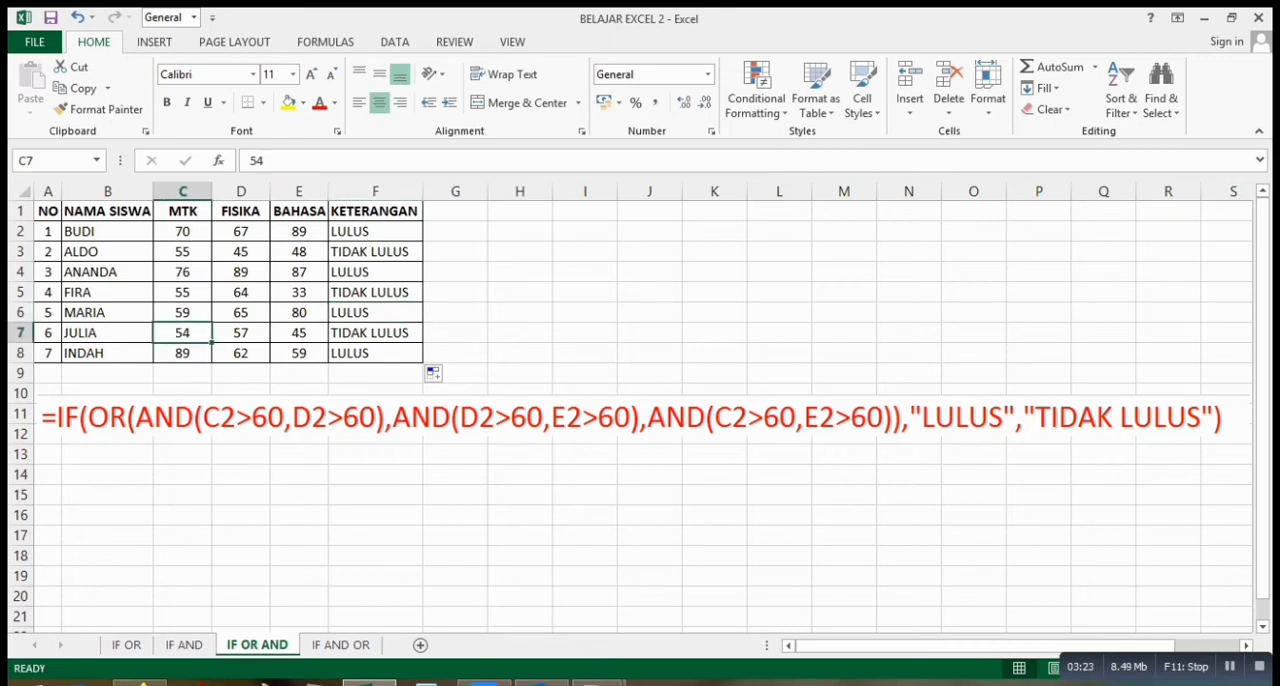
left_click(241, 333)
left_click(299, 333)
left_click(241, 333)
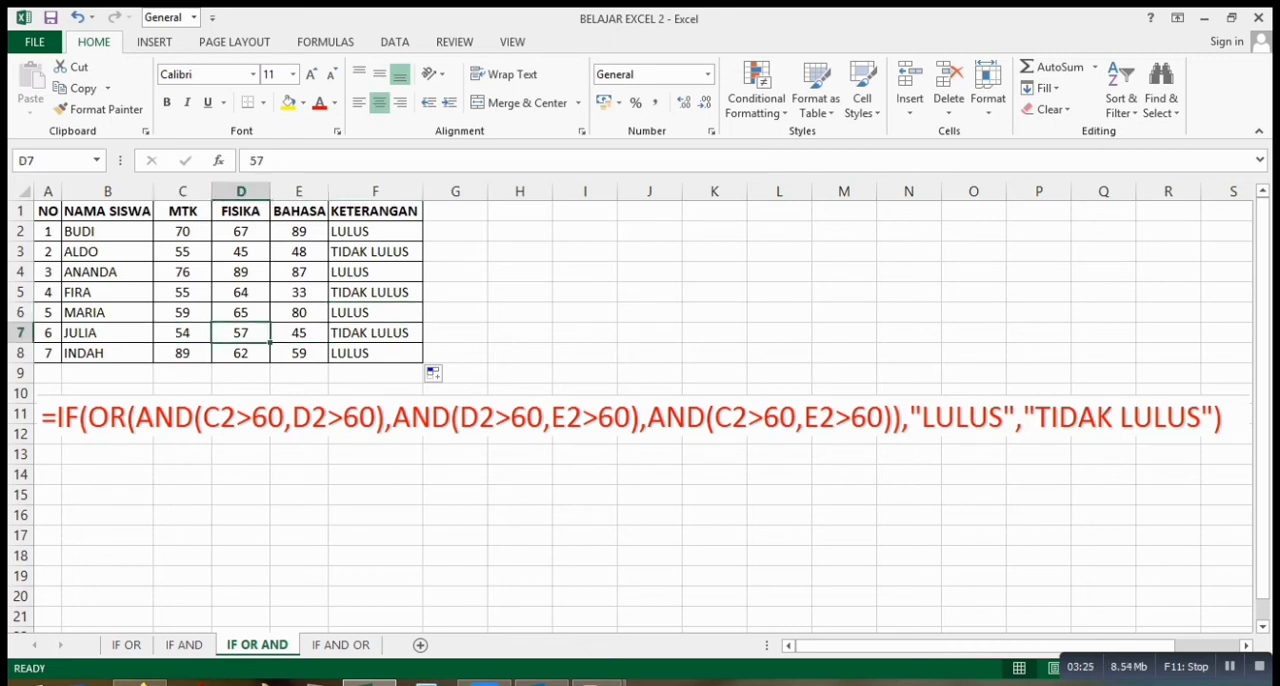
left_click_drag(182, 333, 299, 333)
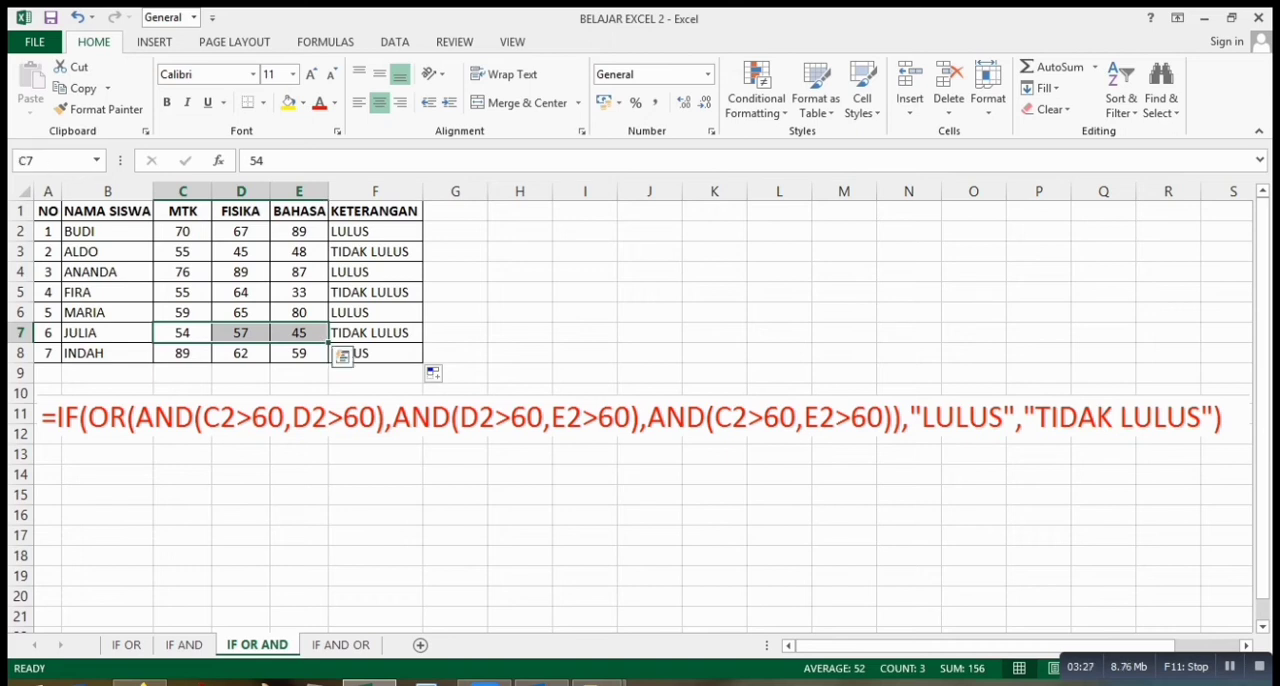
Review the individual MTK, FISIKA and BAHASA scores in row 8 against the 60 threshold.
left_click(241, 353)
left_click(182, 353)
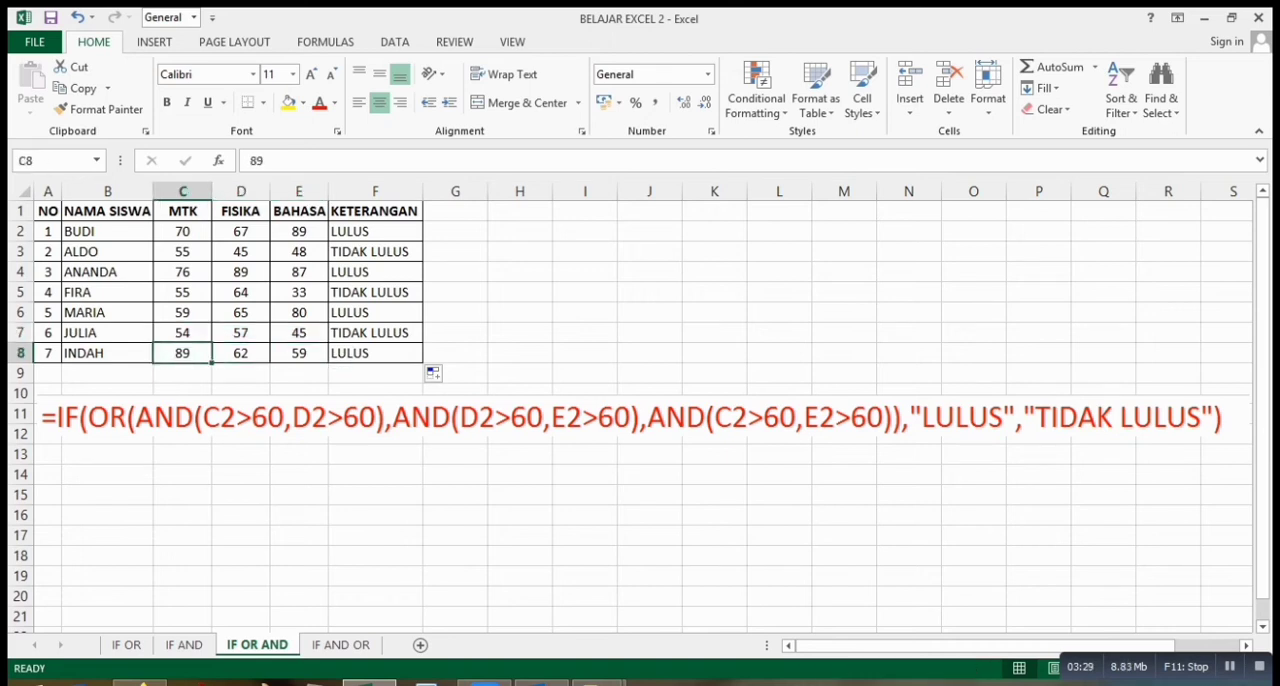
left_click(241, 353)
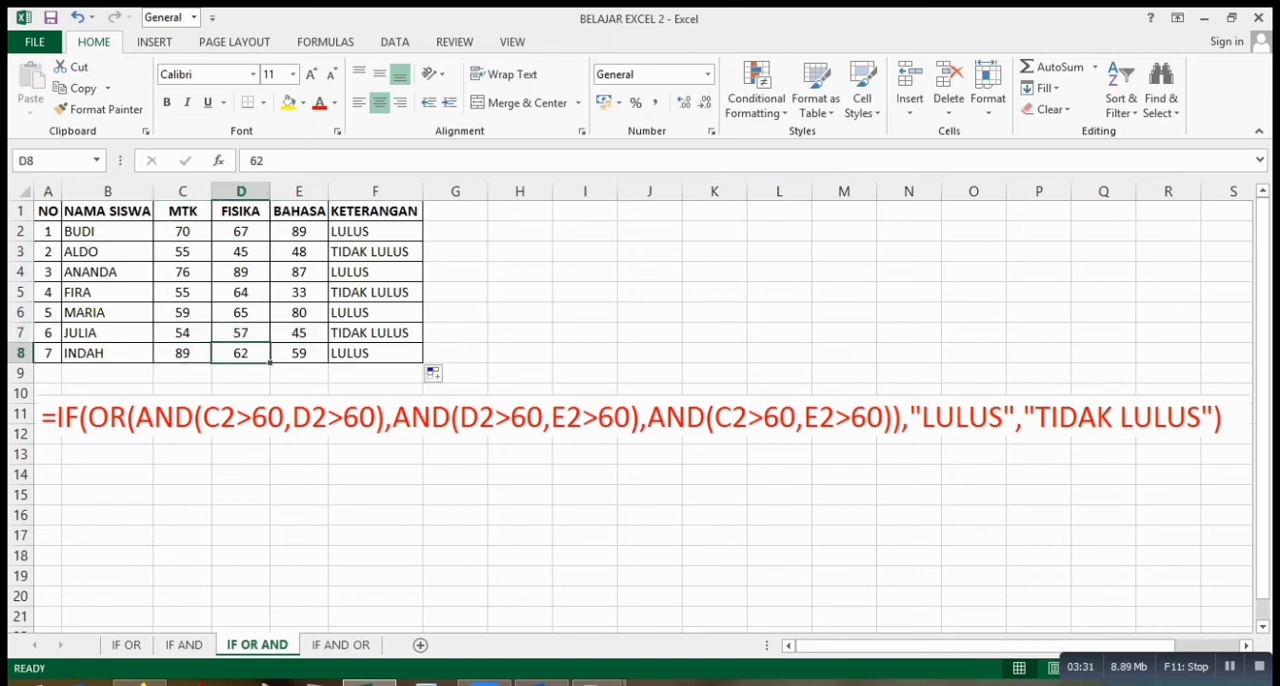
left_click(299, 191)
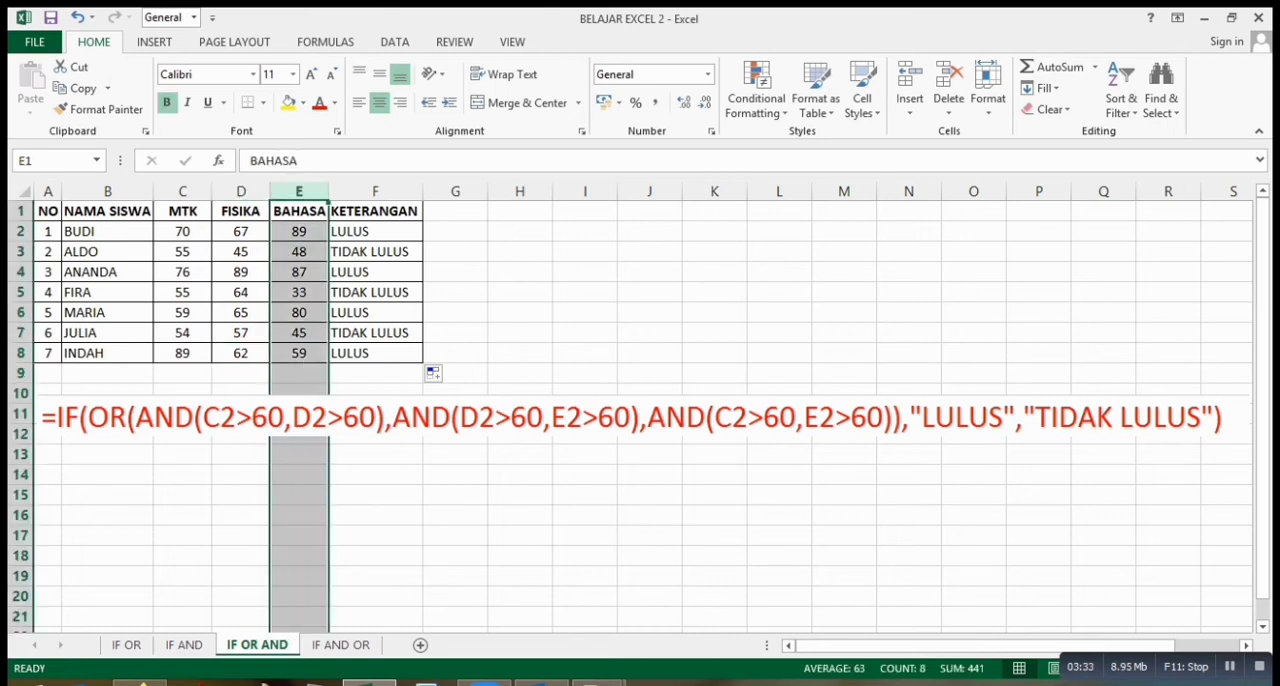
left_click(299, 353)
left_click(182, 353)
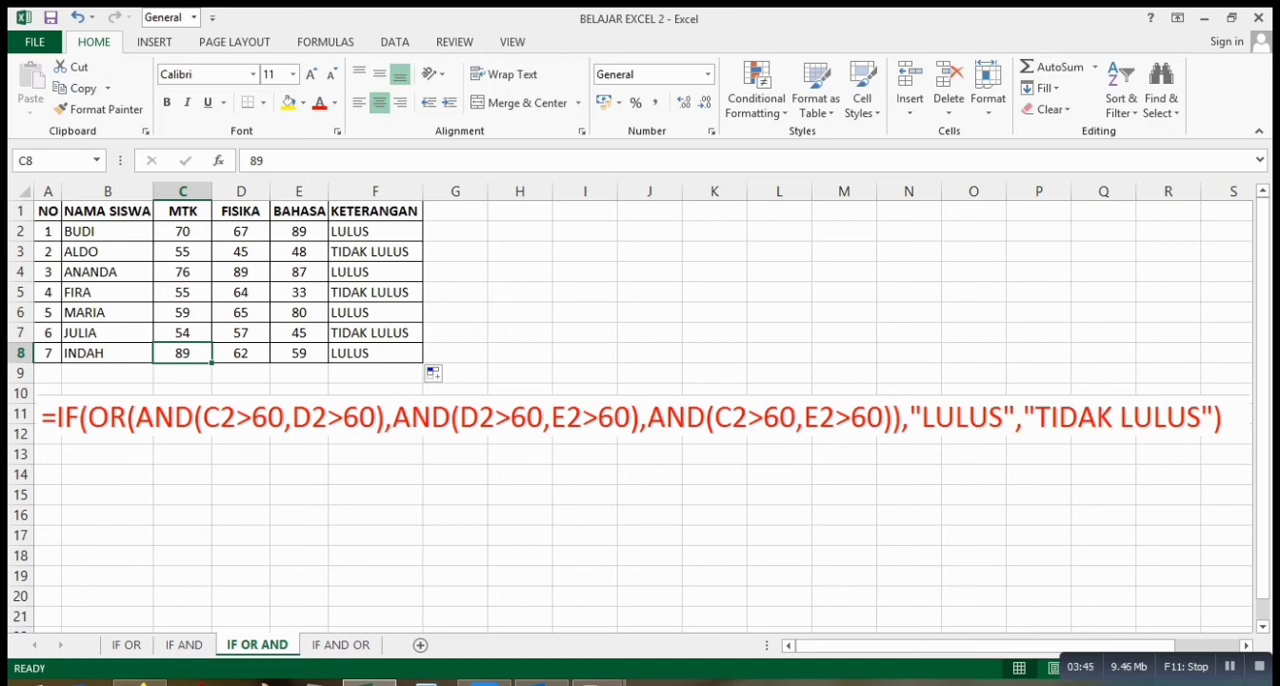
Compare the MTK–FISIKA and FISIKA–BAHASA score pairs in row 8 with the KETERANGAN result, then deselect the scores.
left_click(241, 353)
left_click(182, 353)
left_click_drag(241, 353, 190, 358)
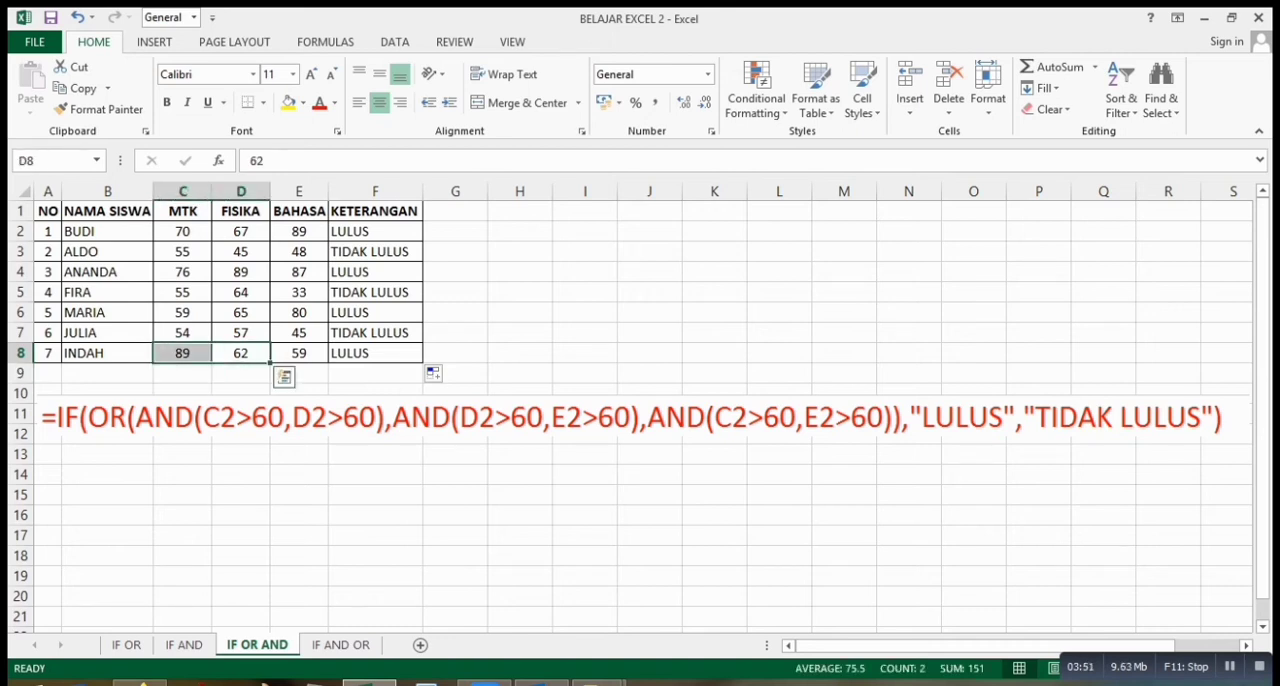
left_click(299, 353)
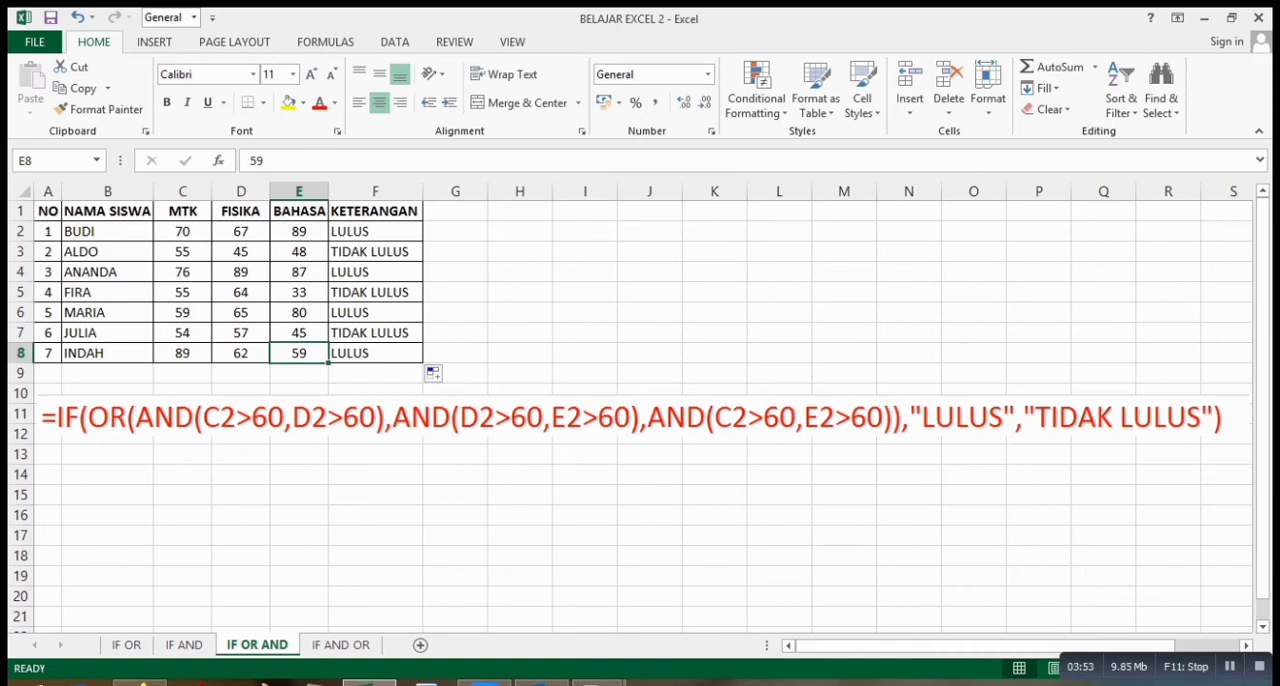
left_click_drag(240, 353, 299, 353)
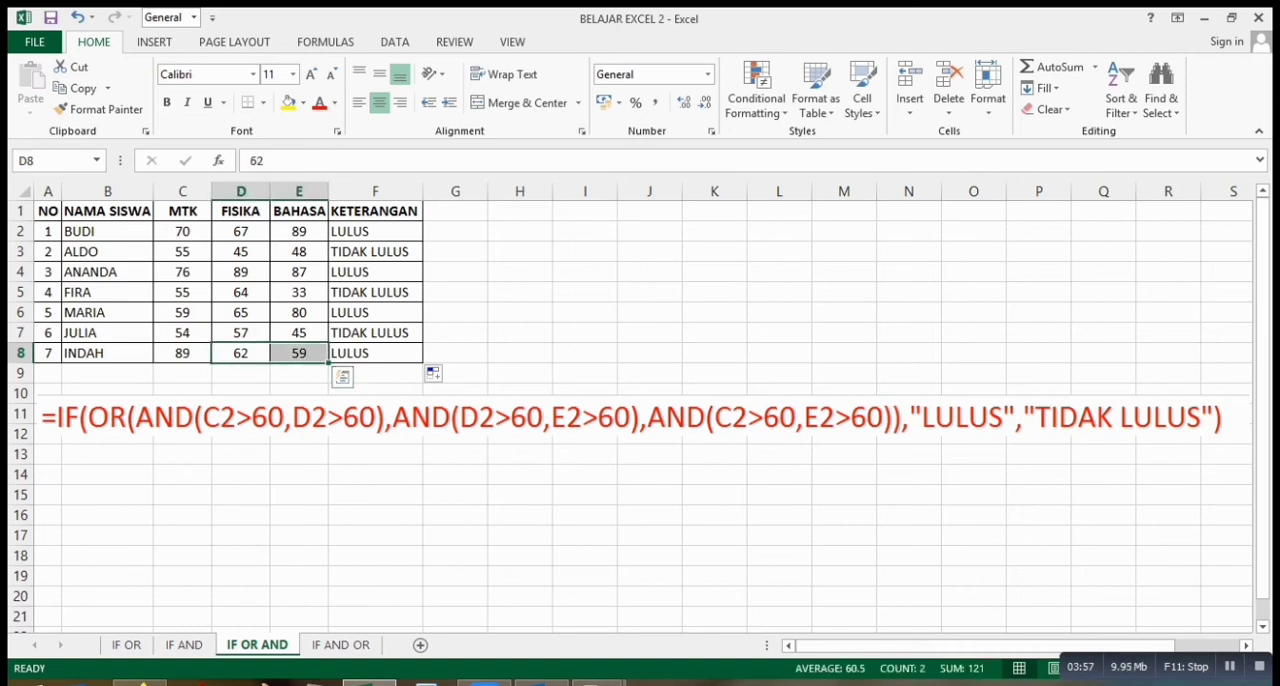
left_click(182, 353)
left_click(240, 353)
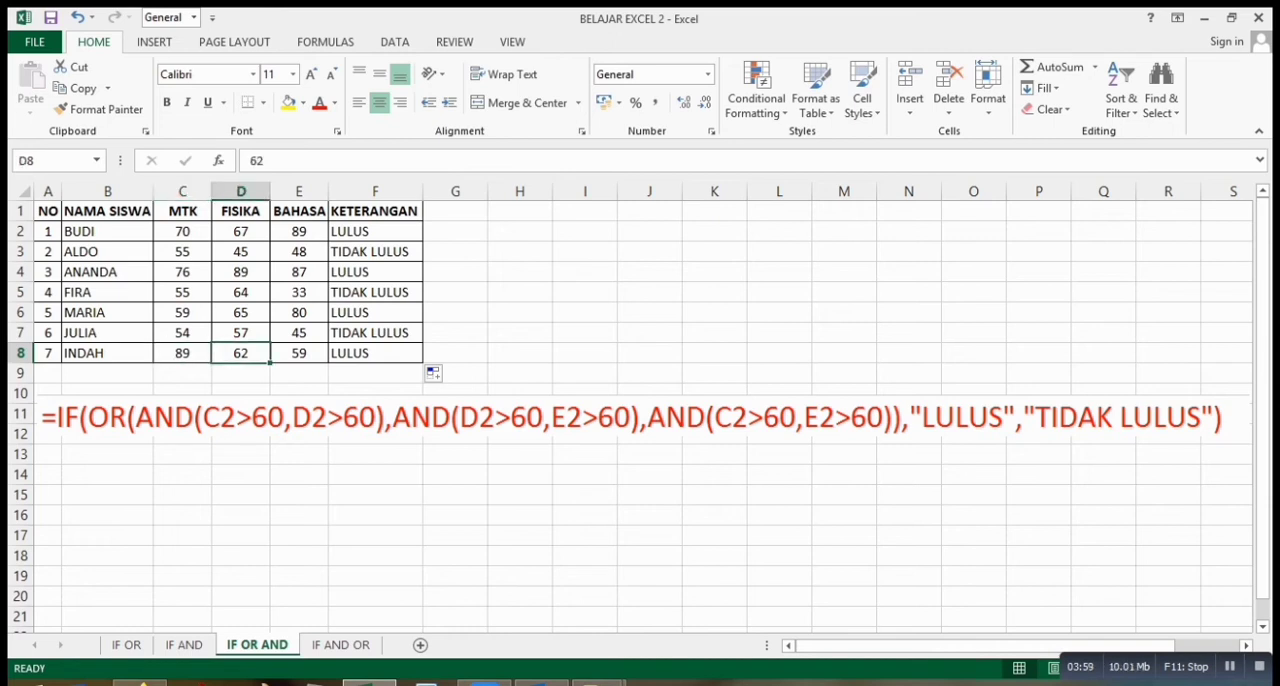
left_click(520, 313)
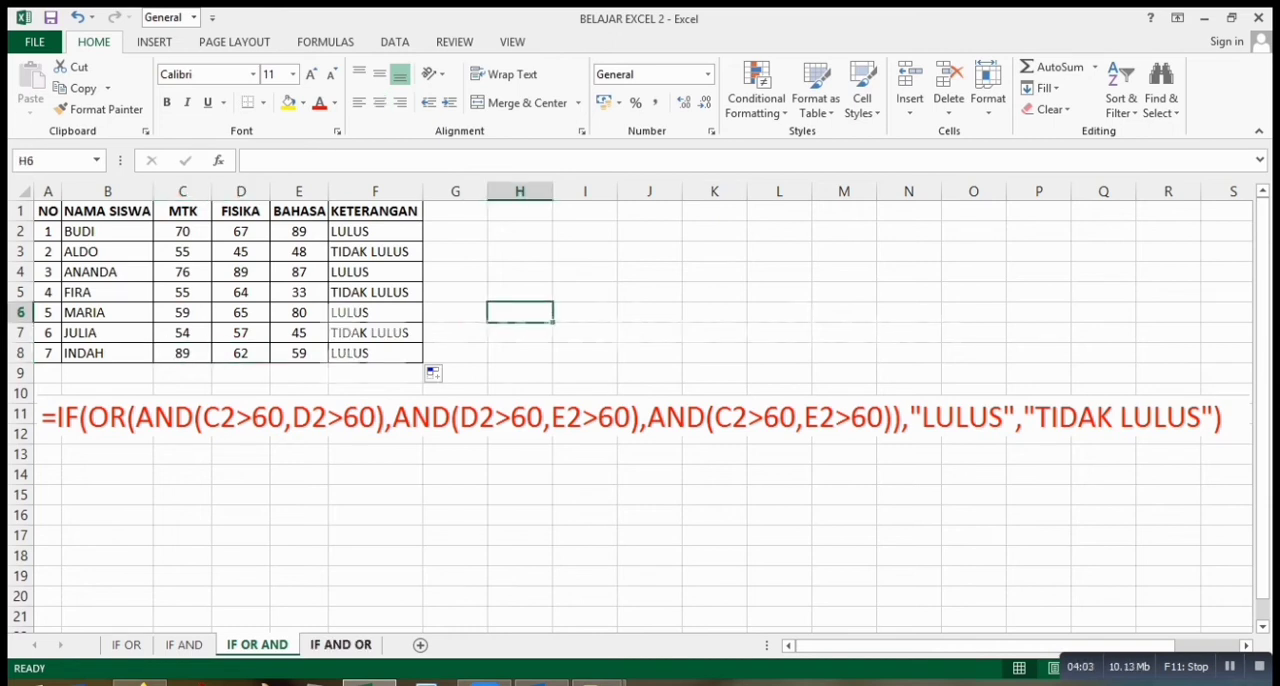
On the IF AND OR sheet, begin the KETERANGAN formula in F2 with =IF(AND(OR(.
left_click(340, 645)
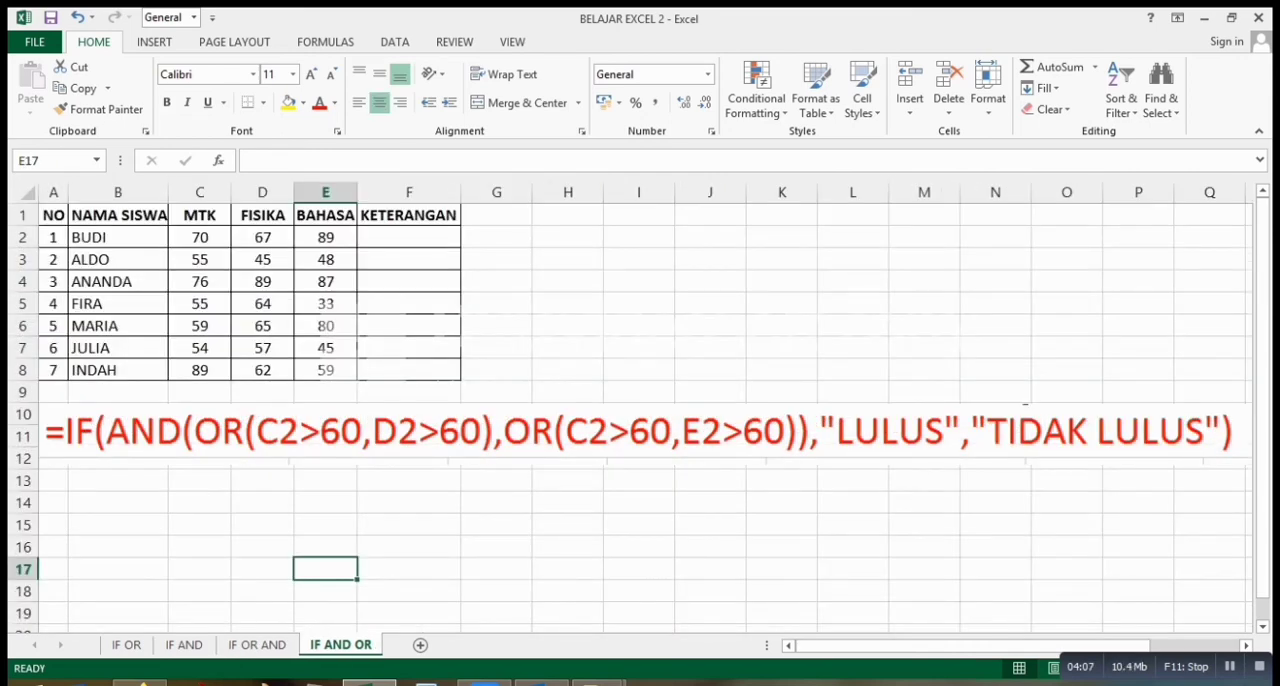
left_click(408, 238)
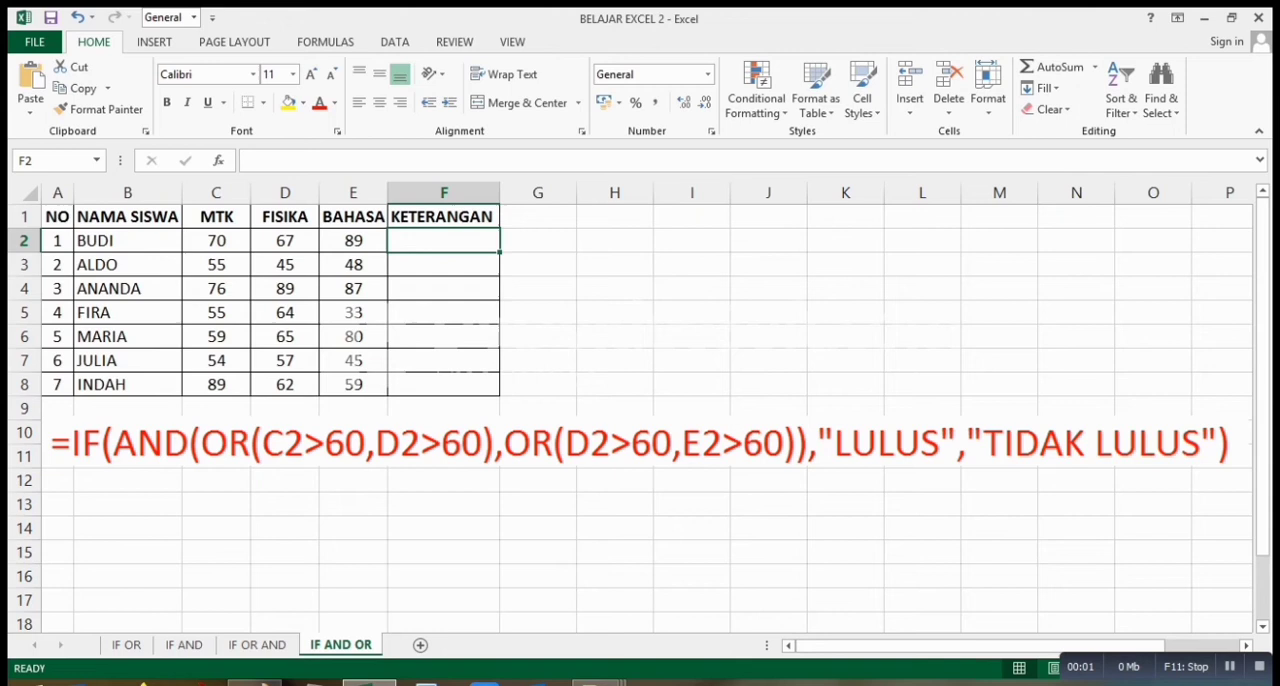
type("=")
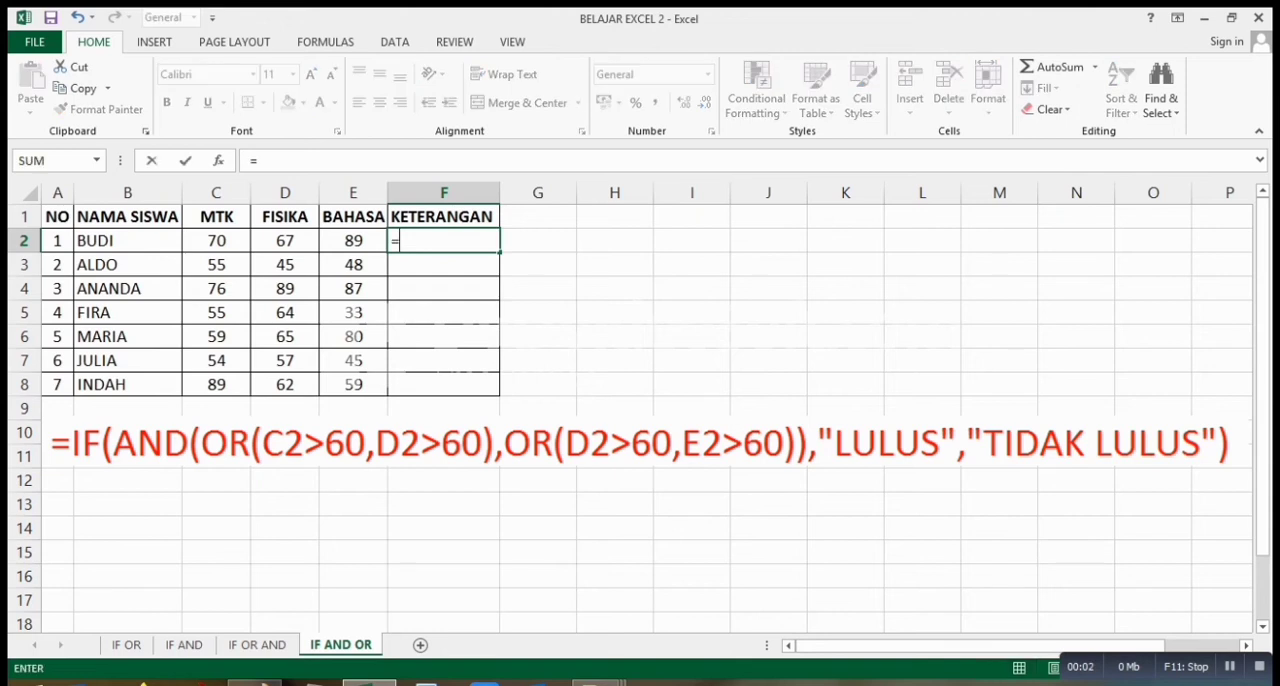
type("IF(")
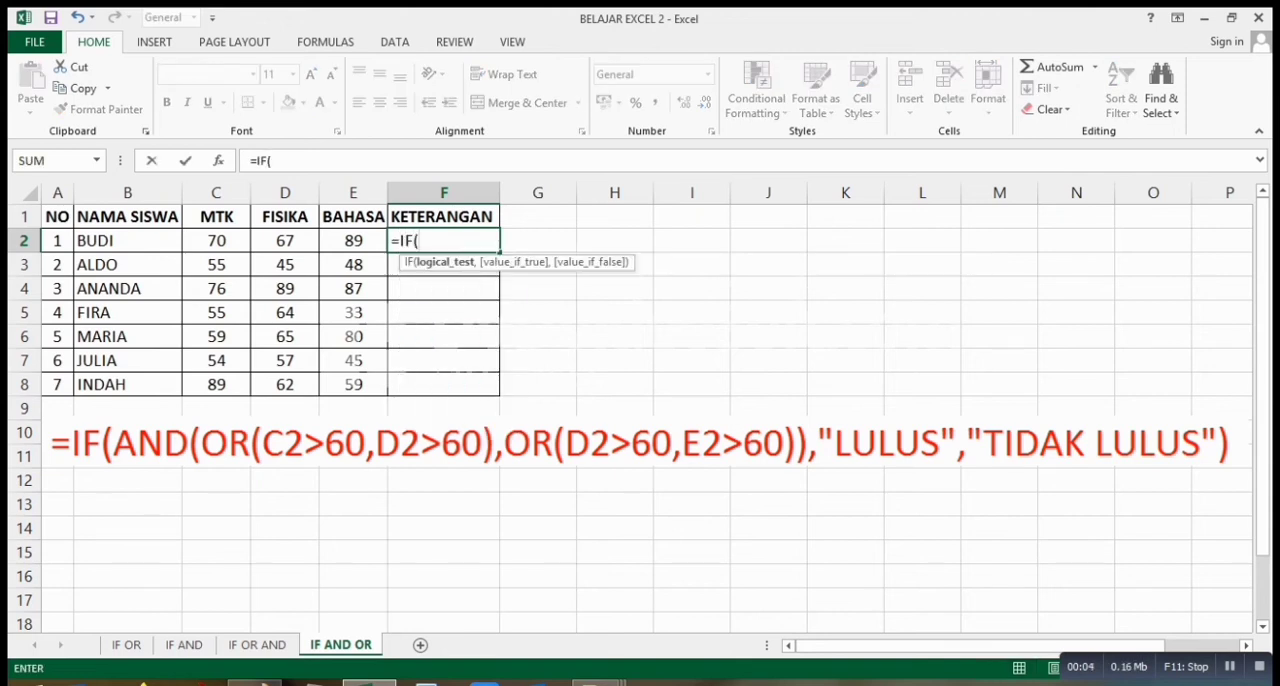
type("AND(")
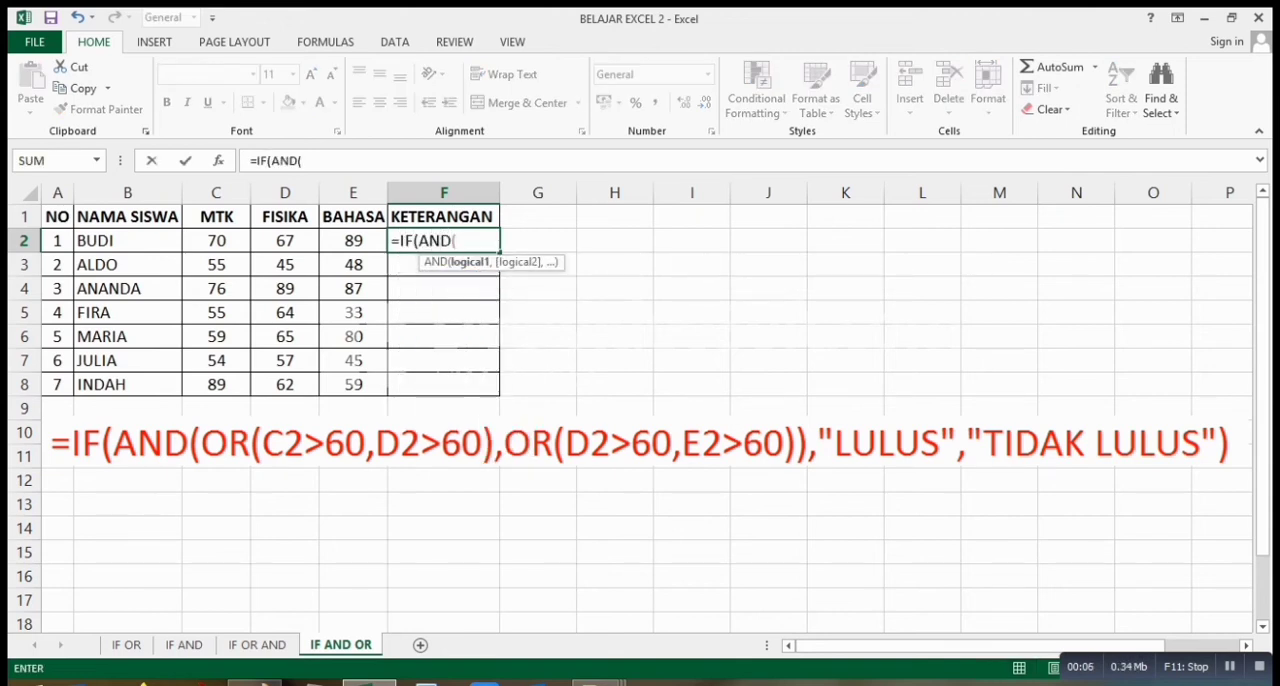
type("OR")
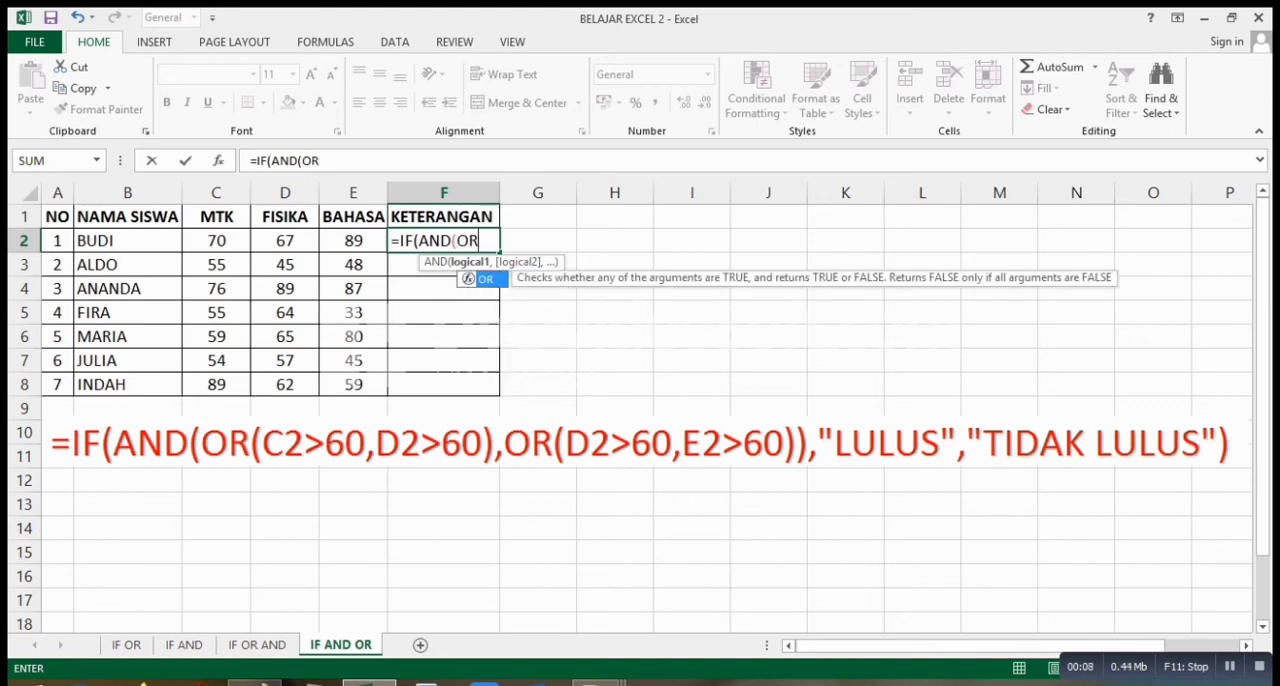
type("(")
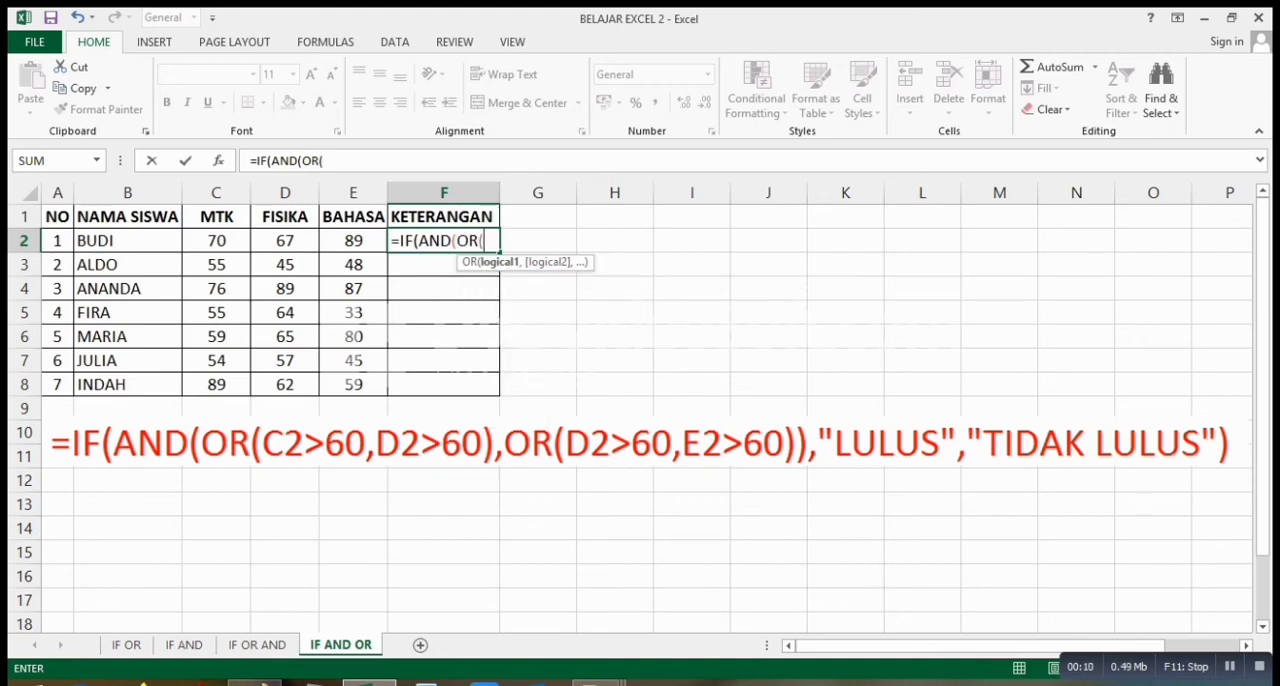
Add C2>60,D2>60 as the first OR group of the F2 formula and close its parenthesis.
left_click(216, 241)
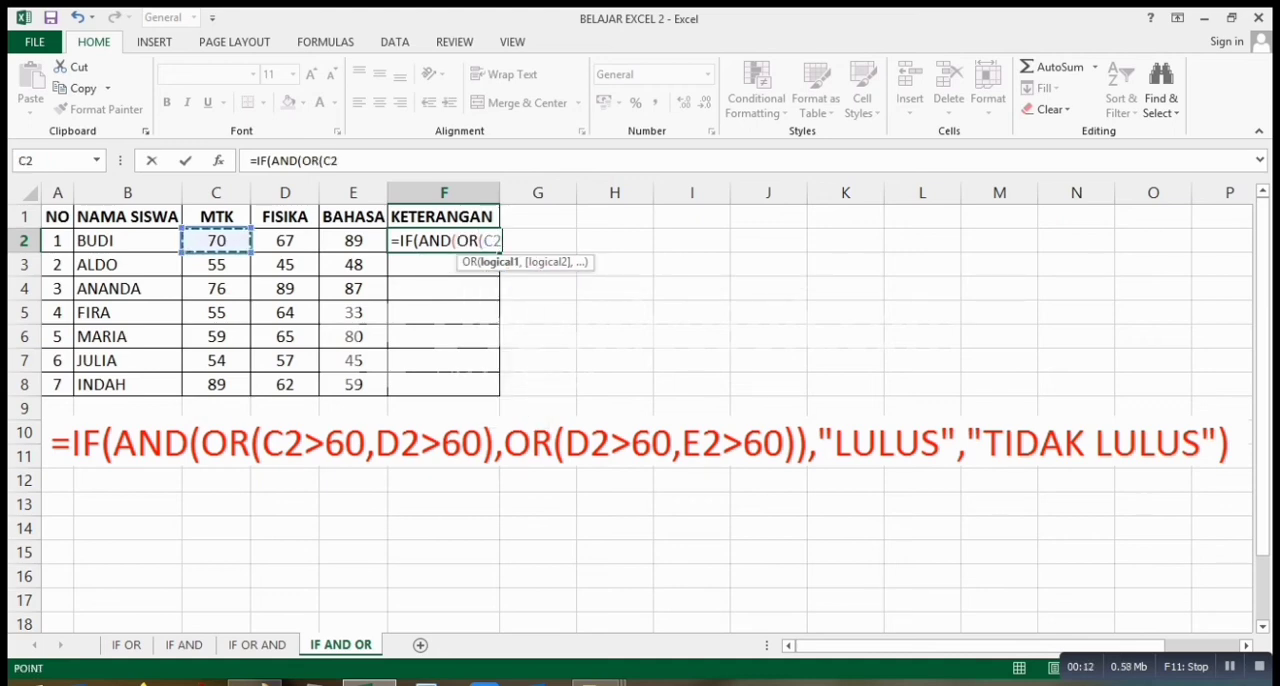
type(">60")
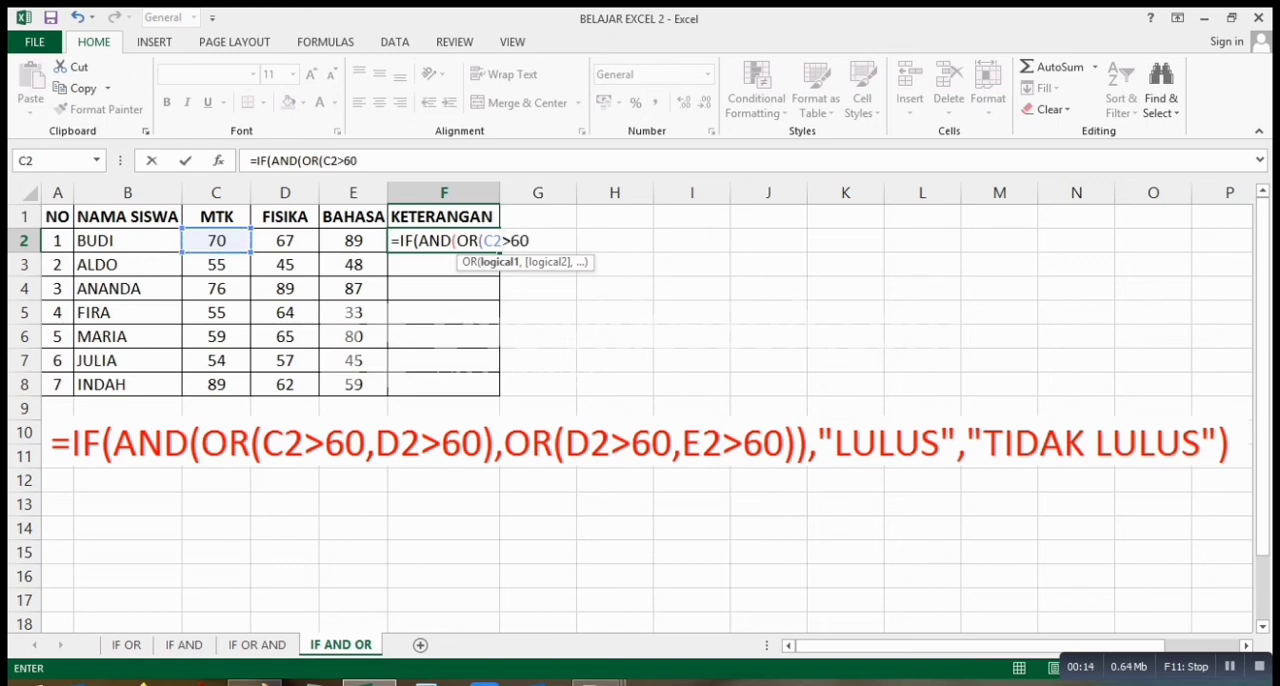
type(",")
left_click(285, 241)
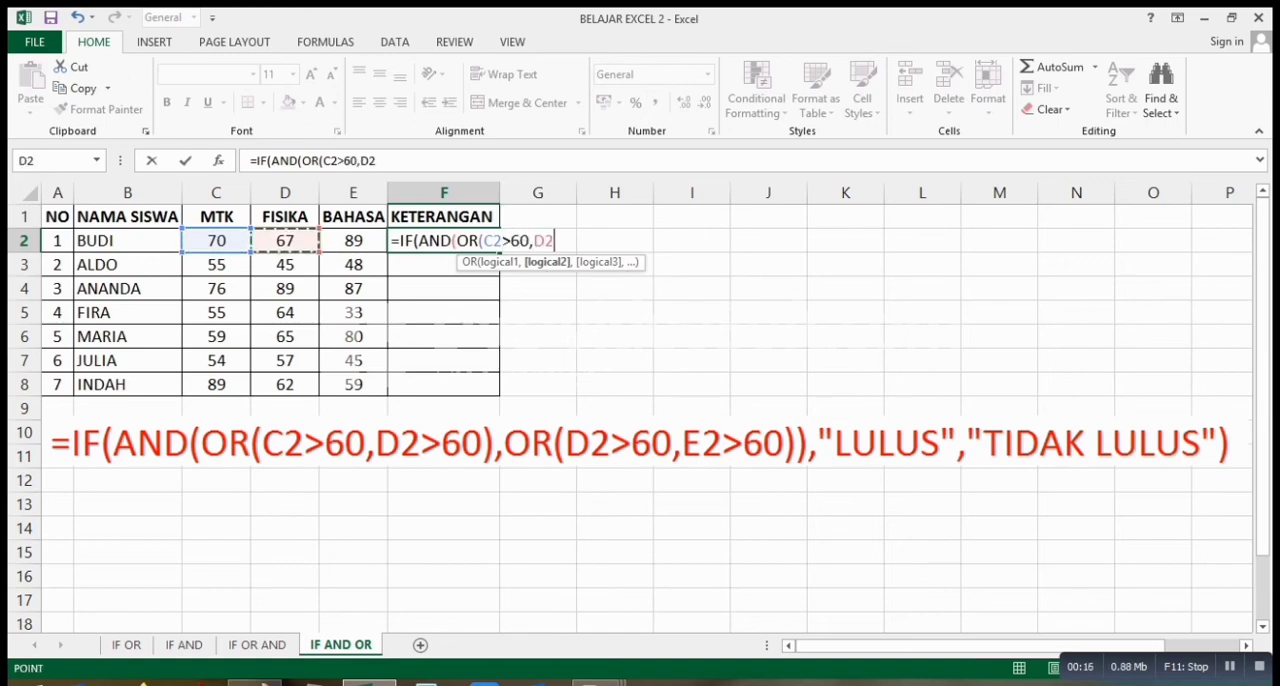
type(">")
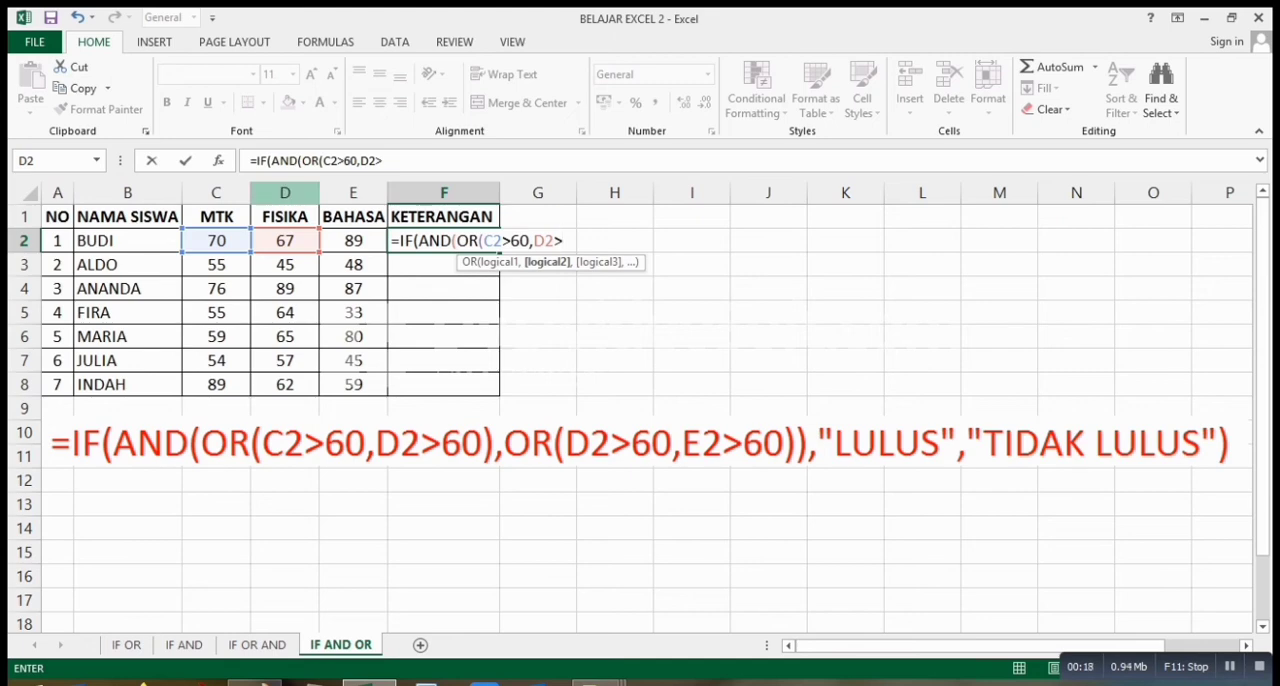
type("60)")
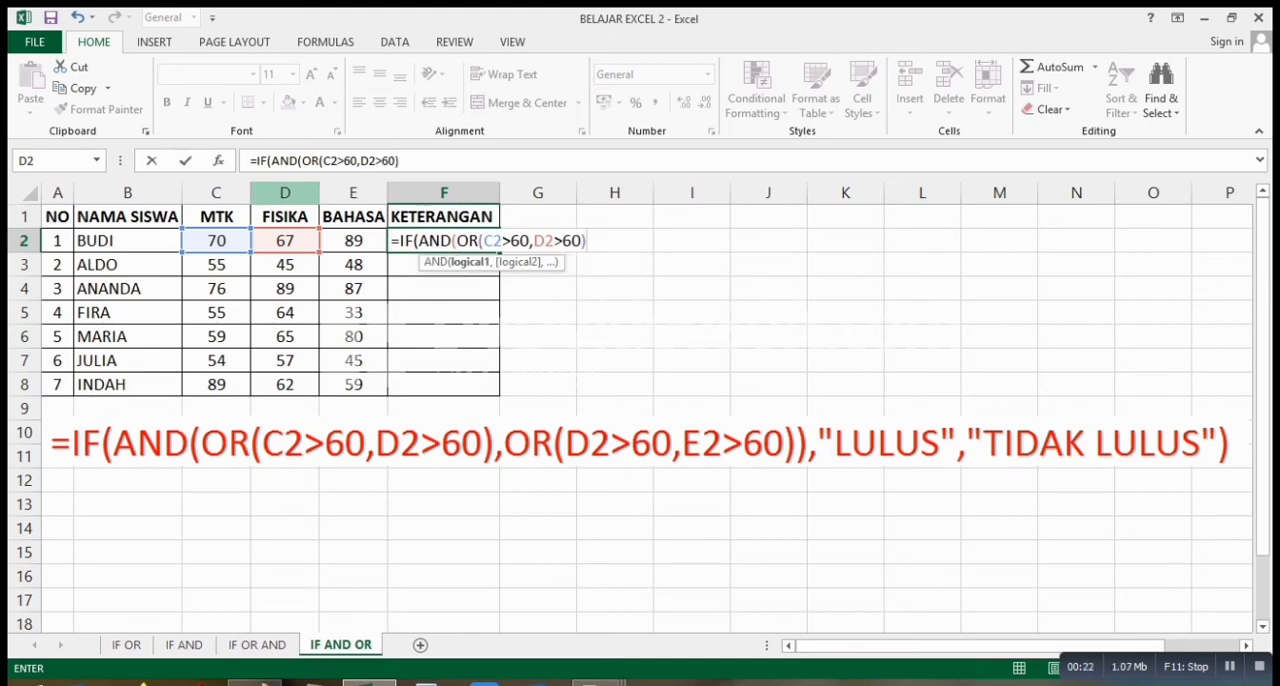
type(",OR")
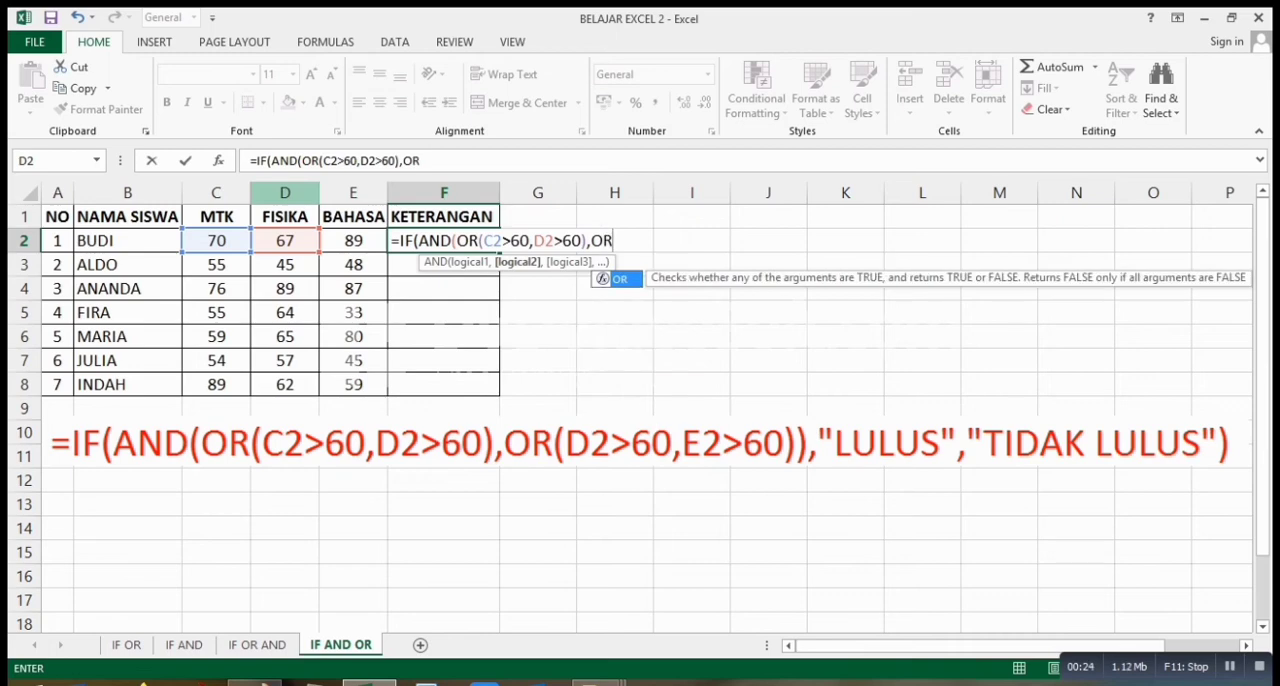
type("(")
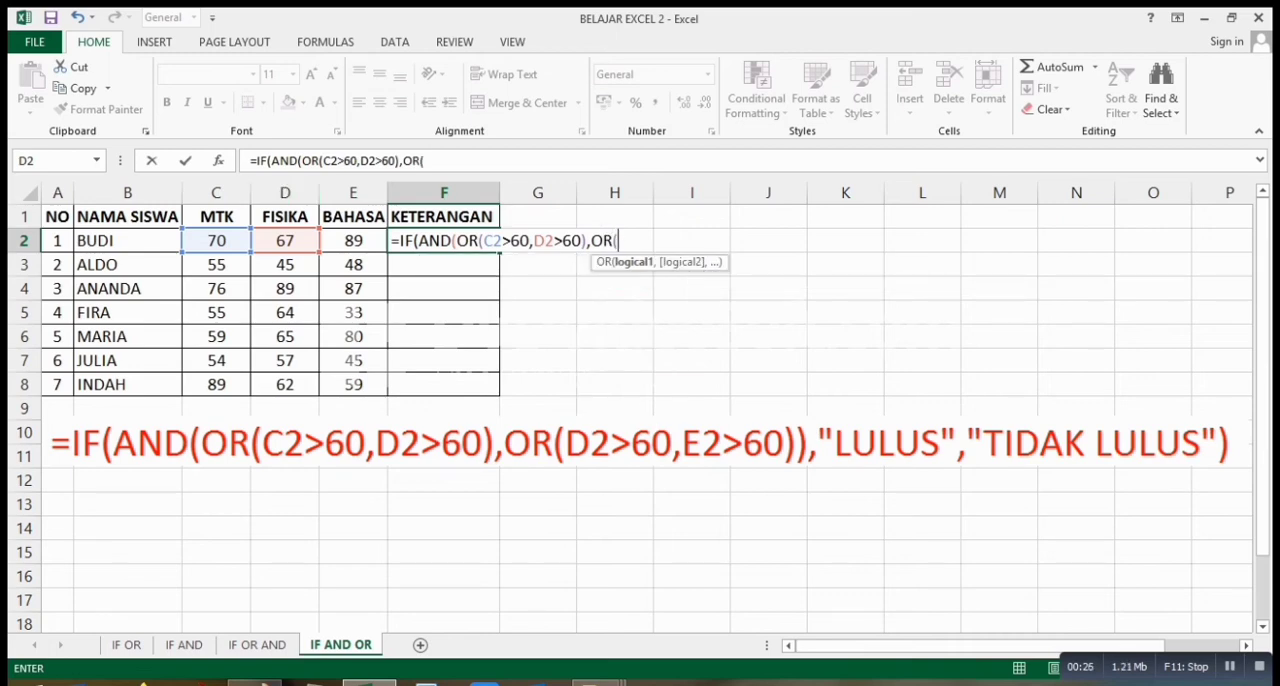
Add OR(D2>60,E2>60) as the second OR group of the F2 formula and close the AND condition.
left_click(285, 241)
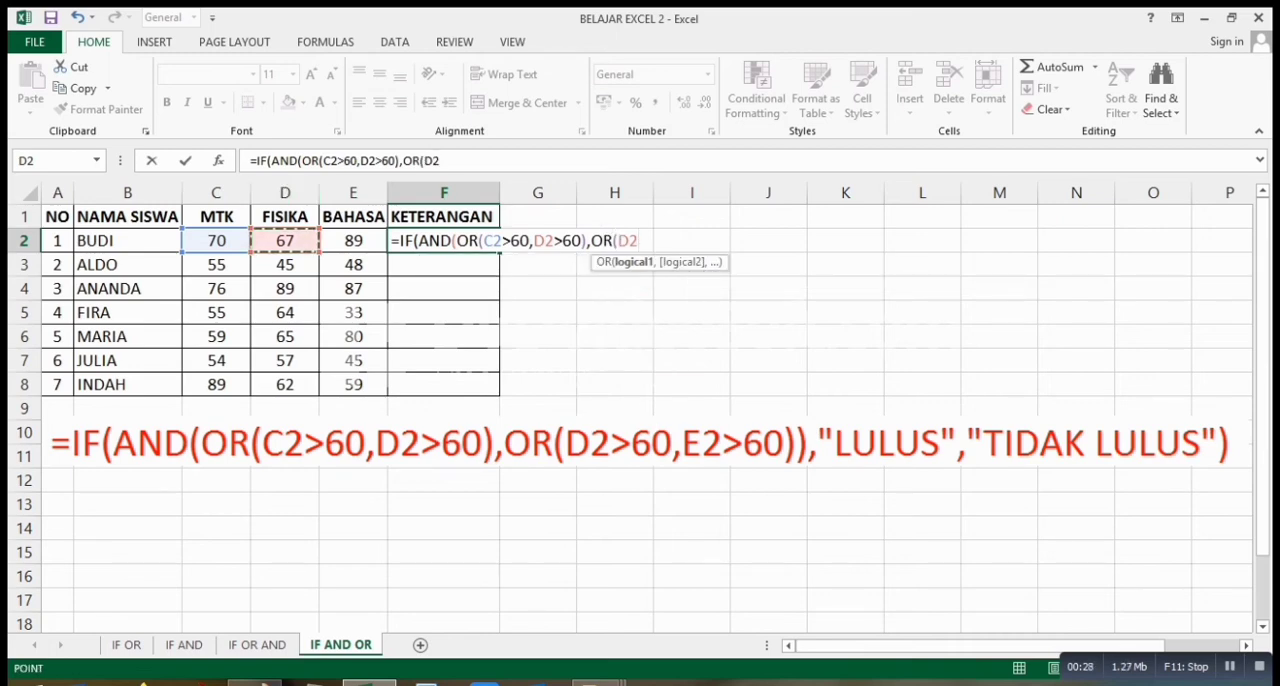
type(">60")
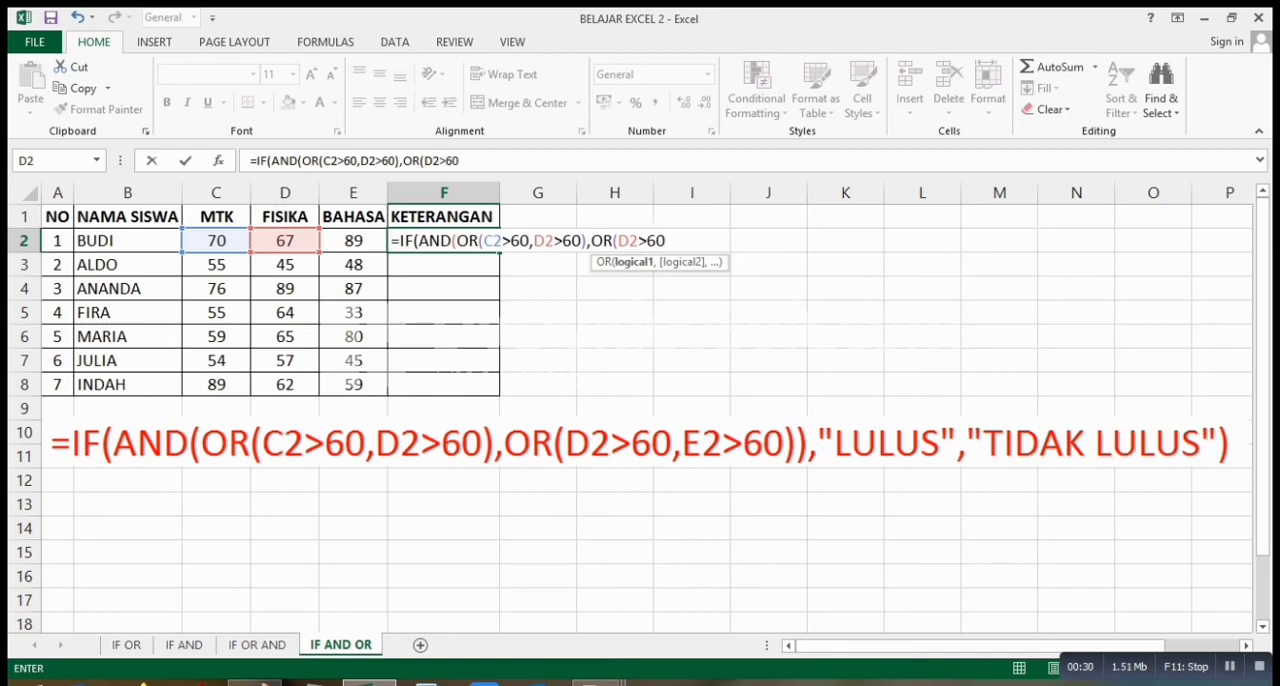
type(",")
left_click(353, 241)
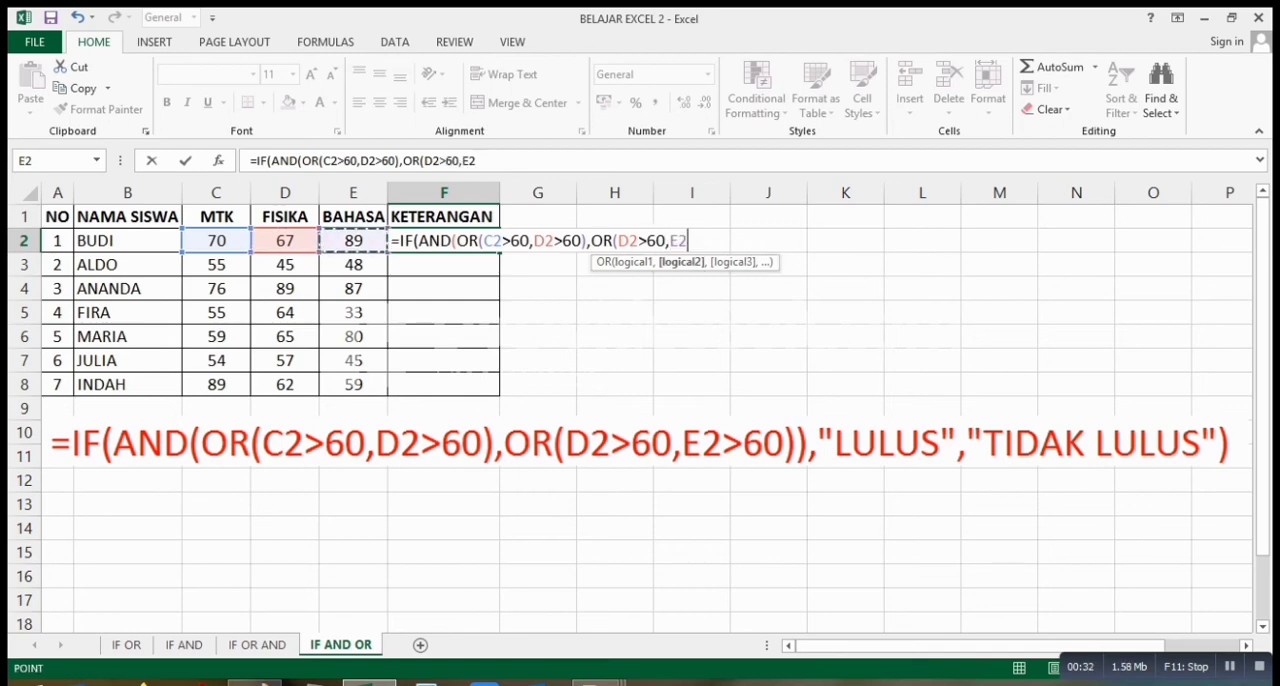
type(">60")
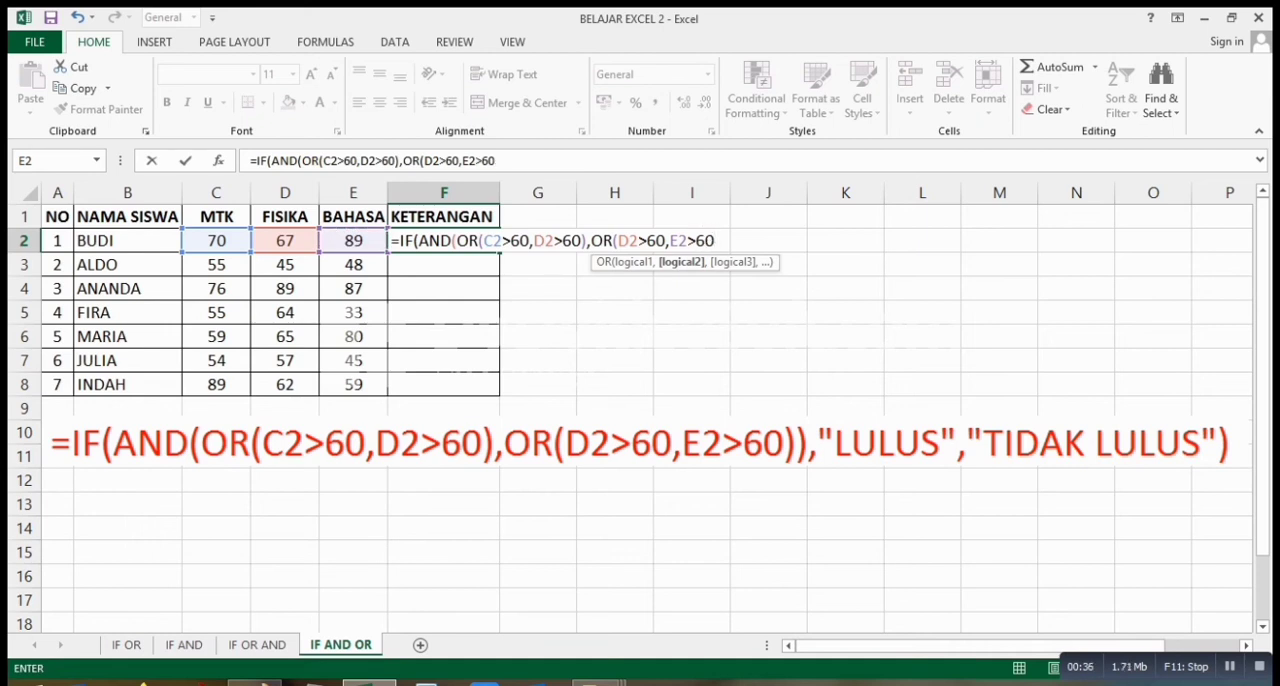
type("))")
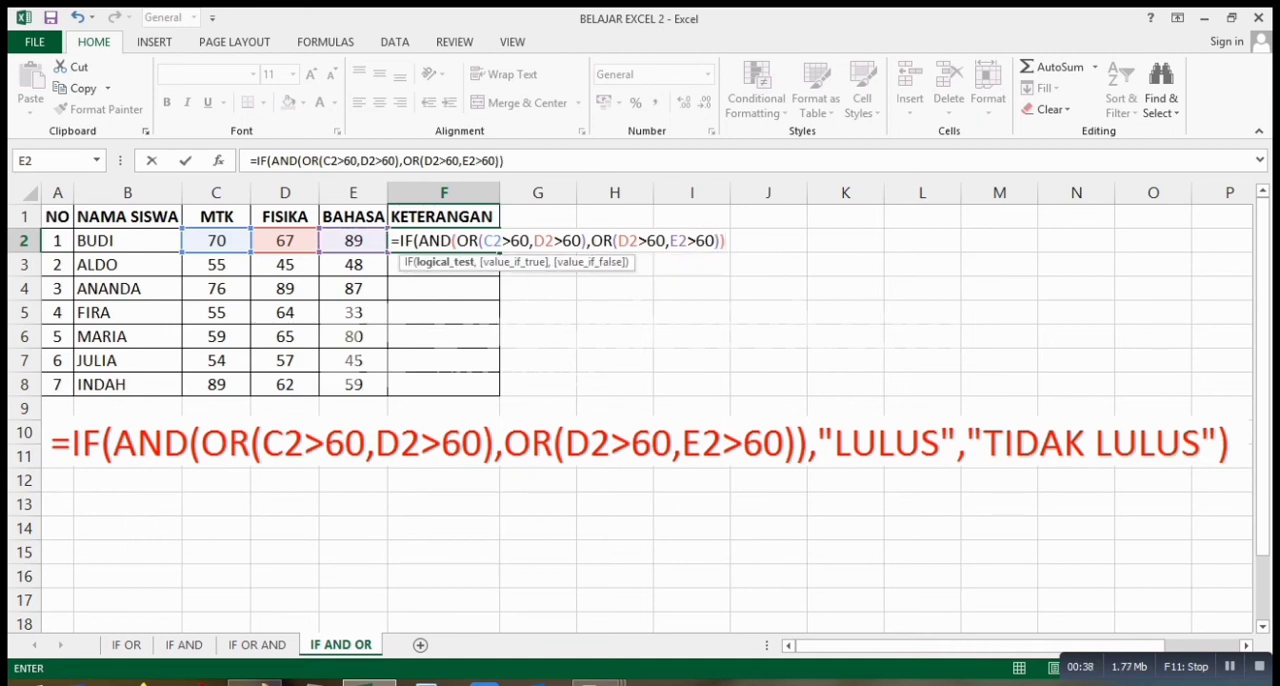
type(",\"LULU")
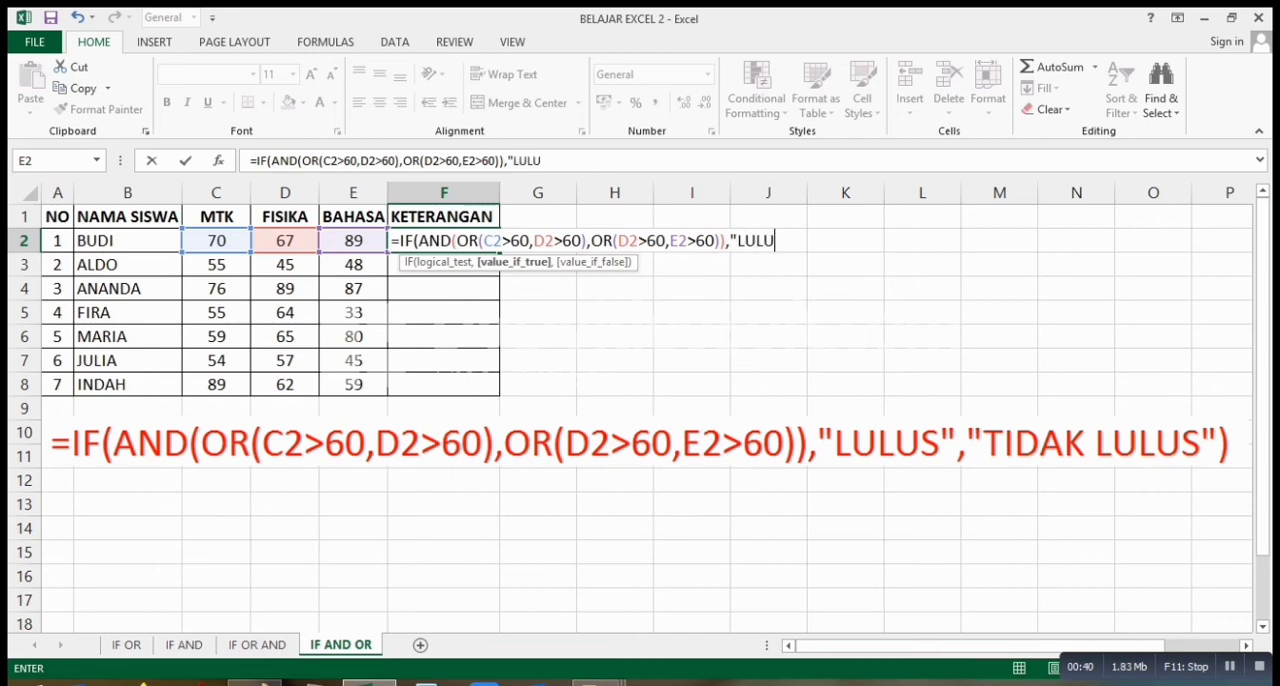
type("S\",")
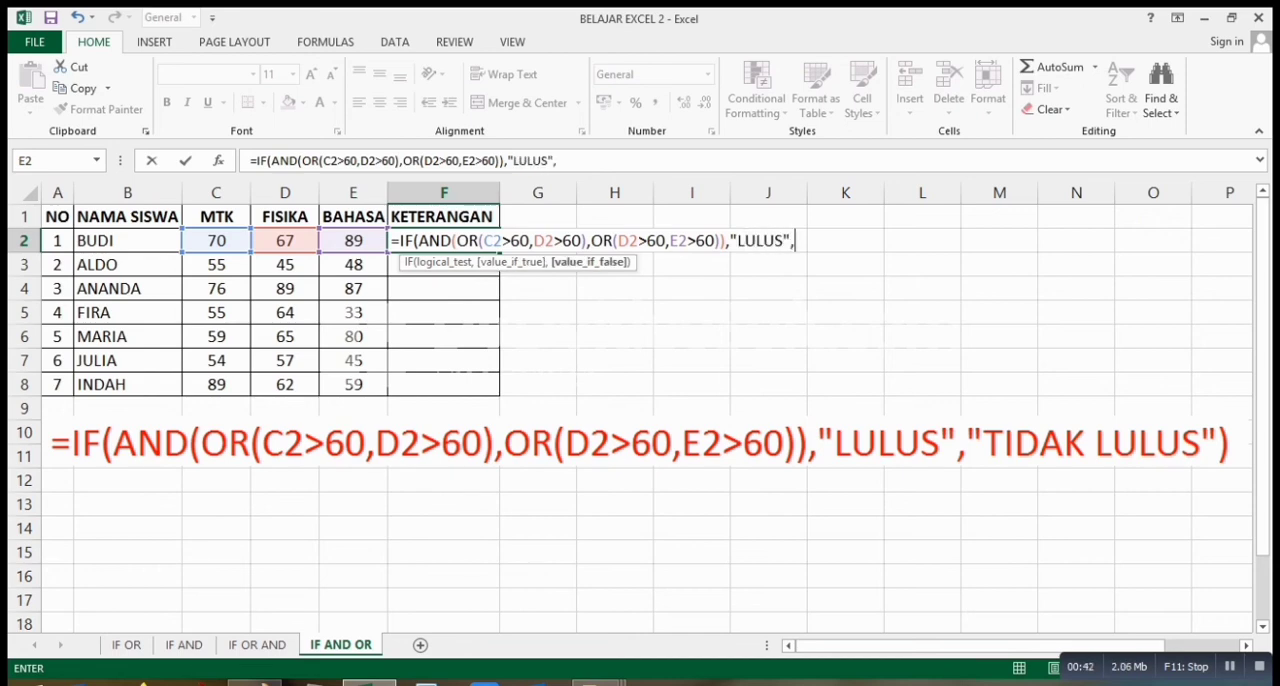
type("\"TIDAK LULUS")
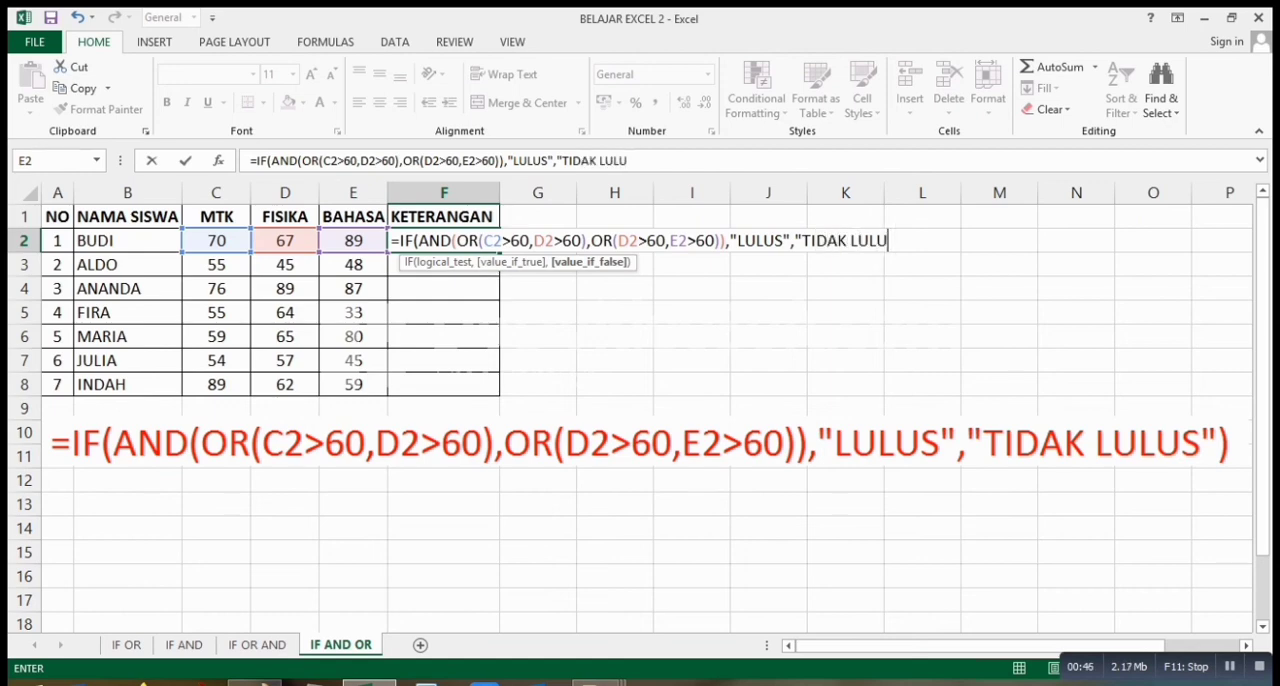
type("\")")
Complete the F2 formula with "LULUS" as the true result and "TIDAK LULUS" as the false result, and enter it.
key("Return")
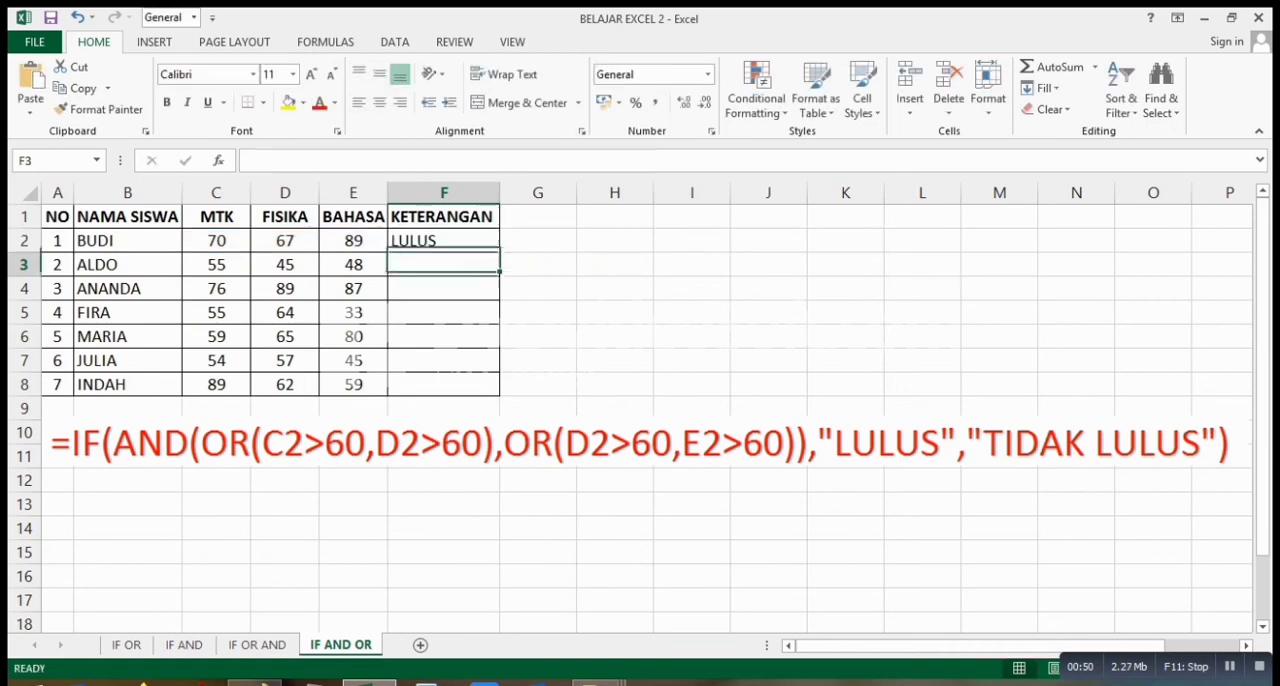
Fill the F2 formula down the KETERANGAN column through F8, then reselect F2.
left_click(444, 241)
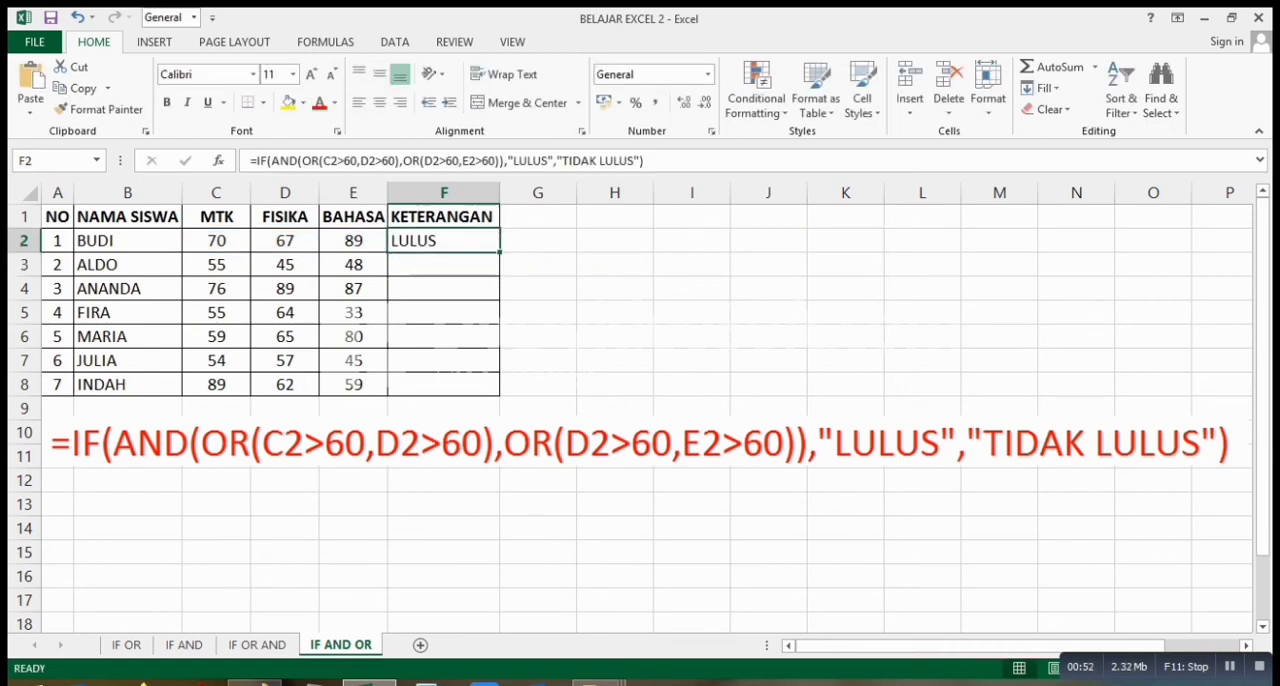
left_click_drag(499, 252, 505, 400)
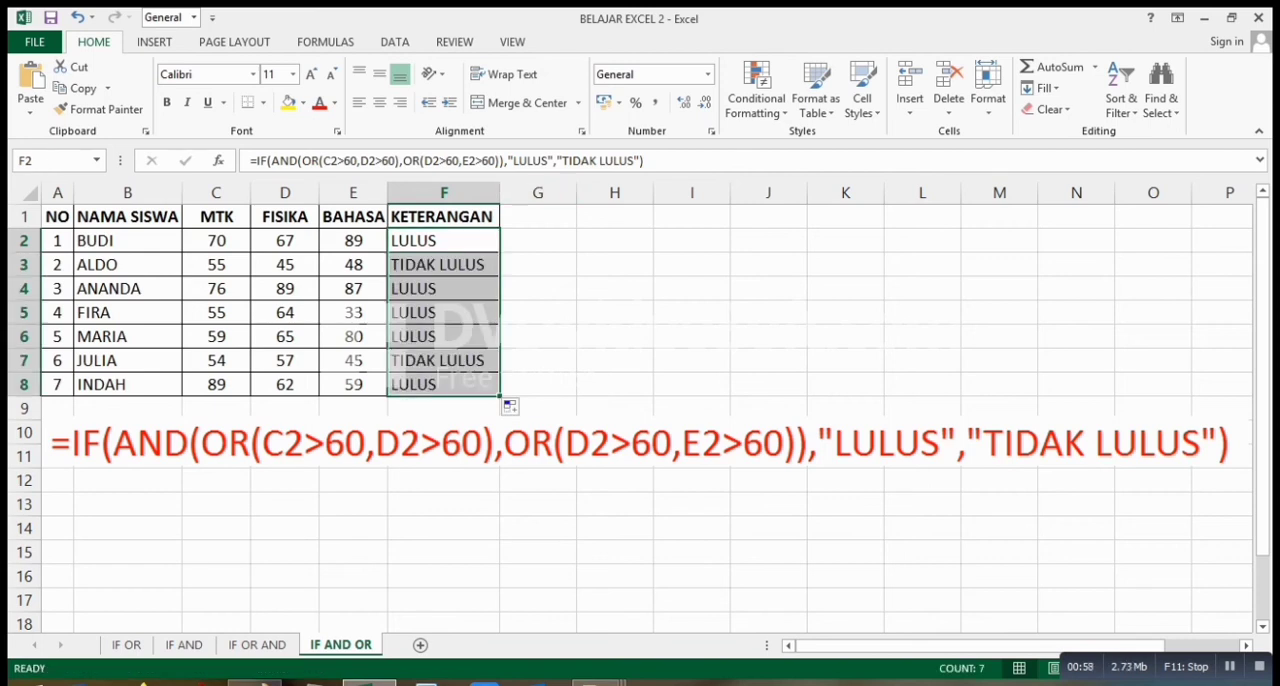
left_click(444, 241)
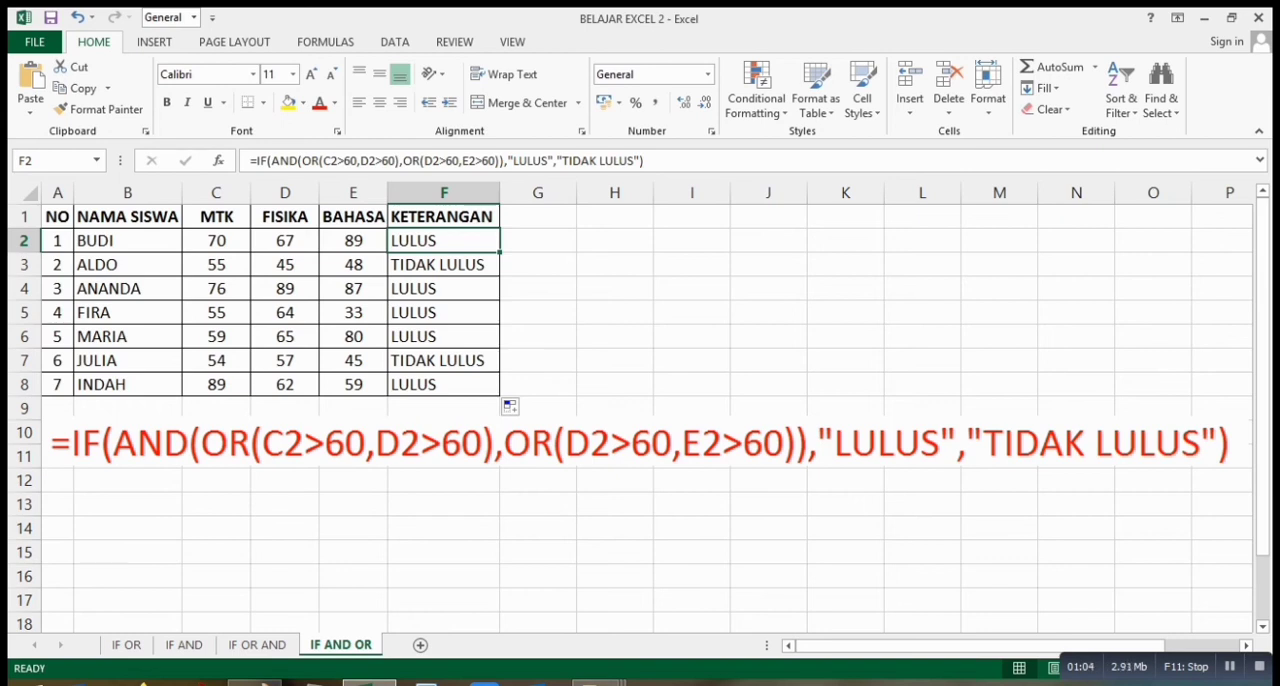
Compare the MTK–FISIKA and FISIKA–BAHASA score pairs in row 2 with the KETERANGAN result in F2.
left_click_drag(216, 241, 285, 241)
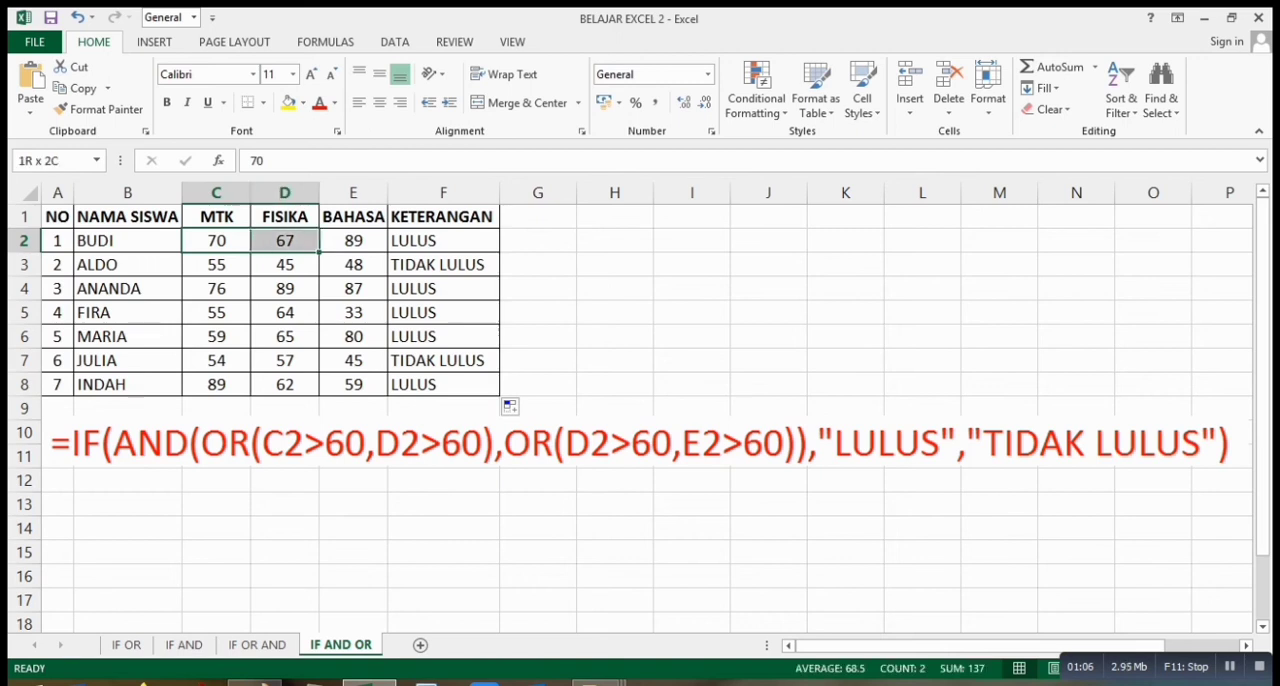
left_click(444, 241)
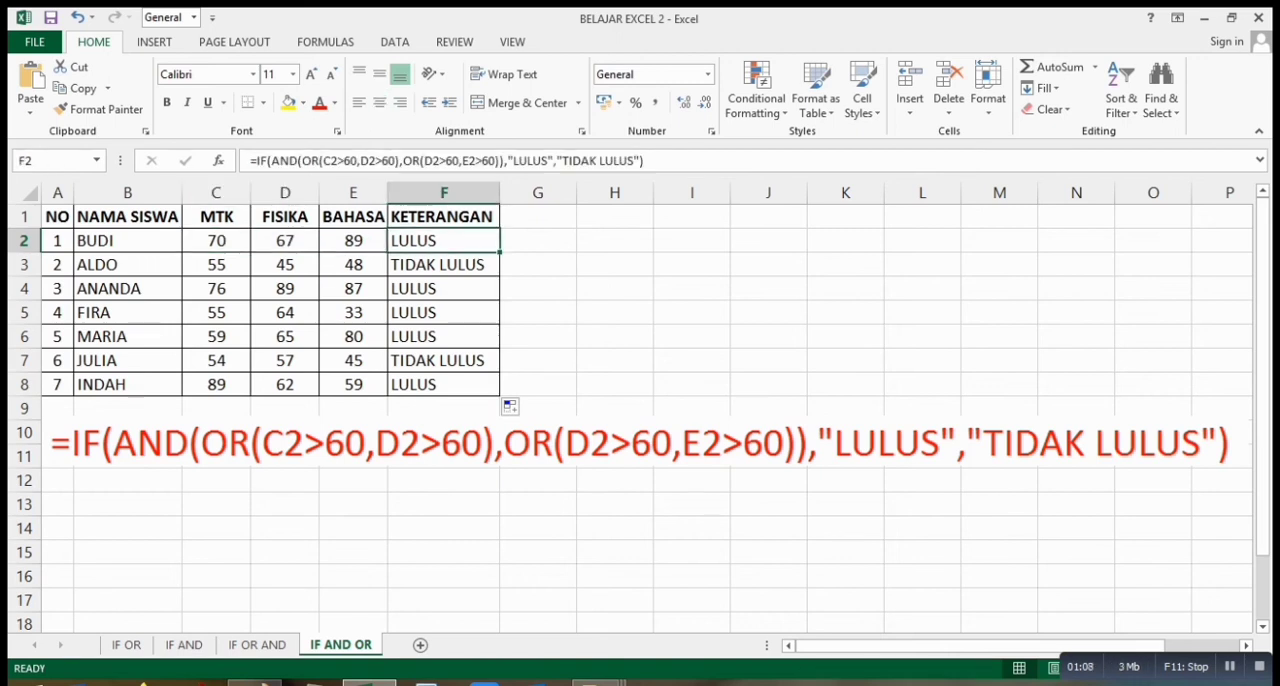
left_click(217, 243)
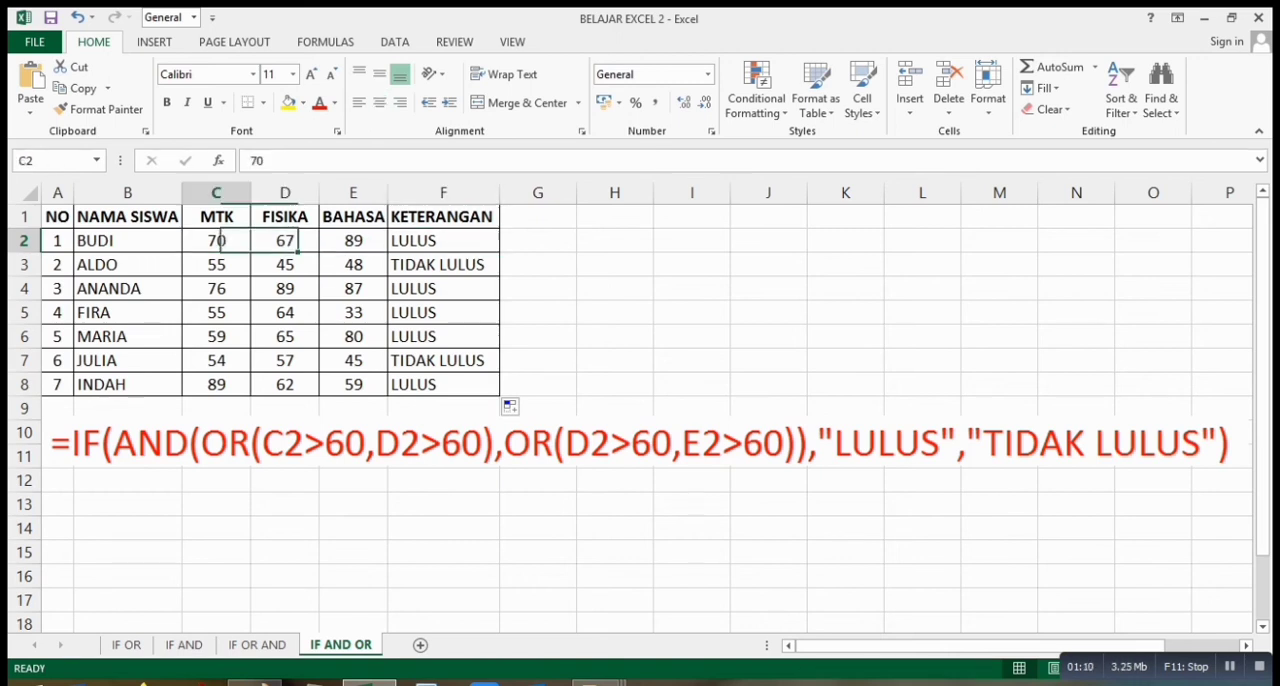
left_click(285, 241)
left_click_drag(216, 241, 285, 241)
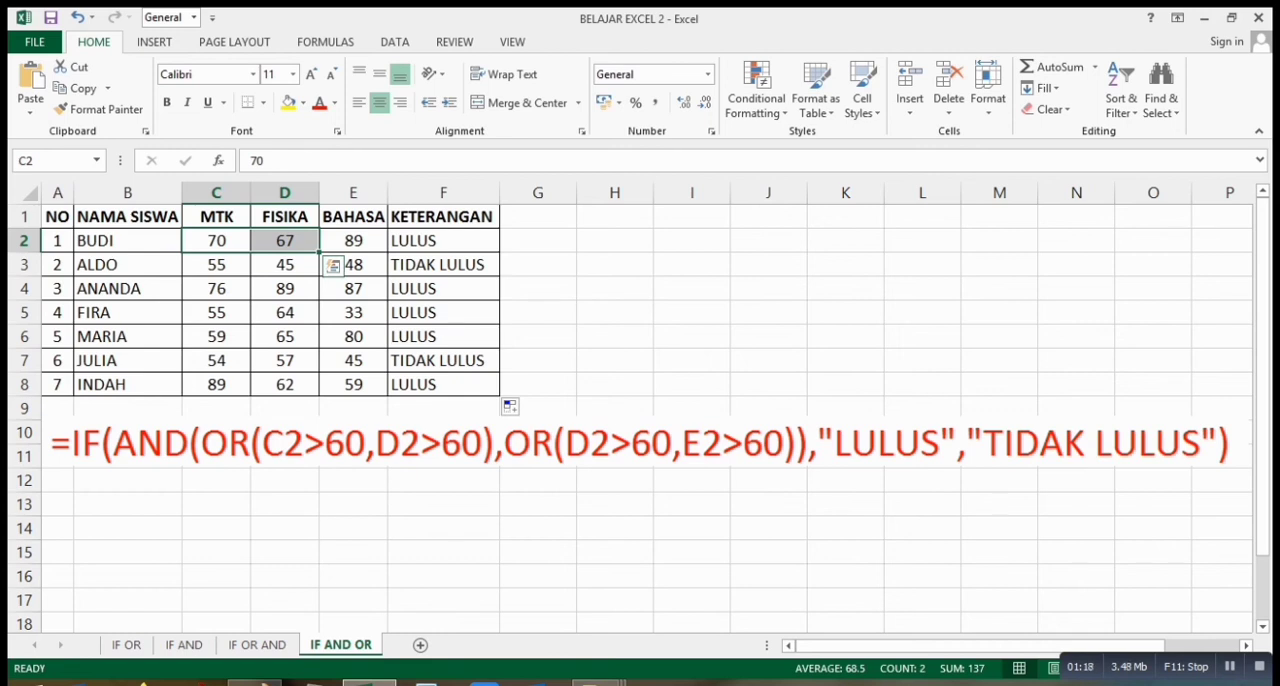
left_click_drag(285, 241, 353, 241)
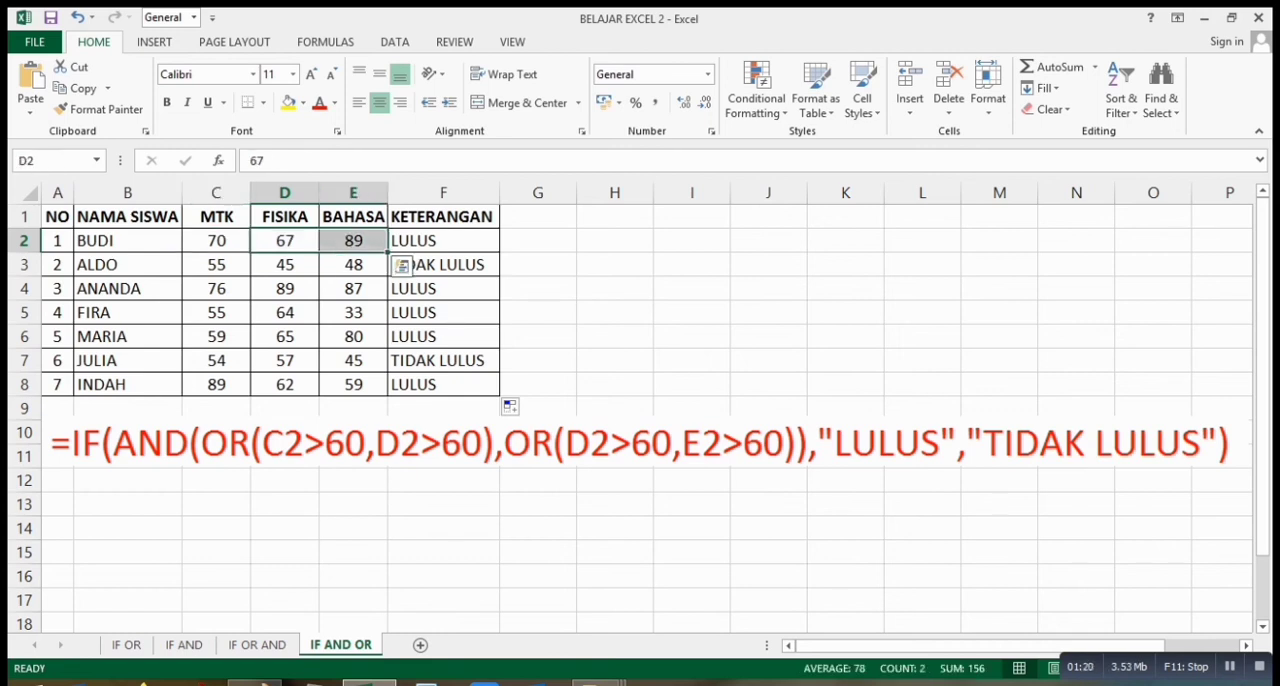
left_click(443, 241)
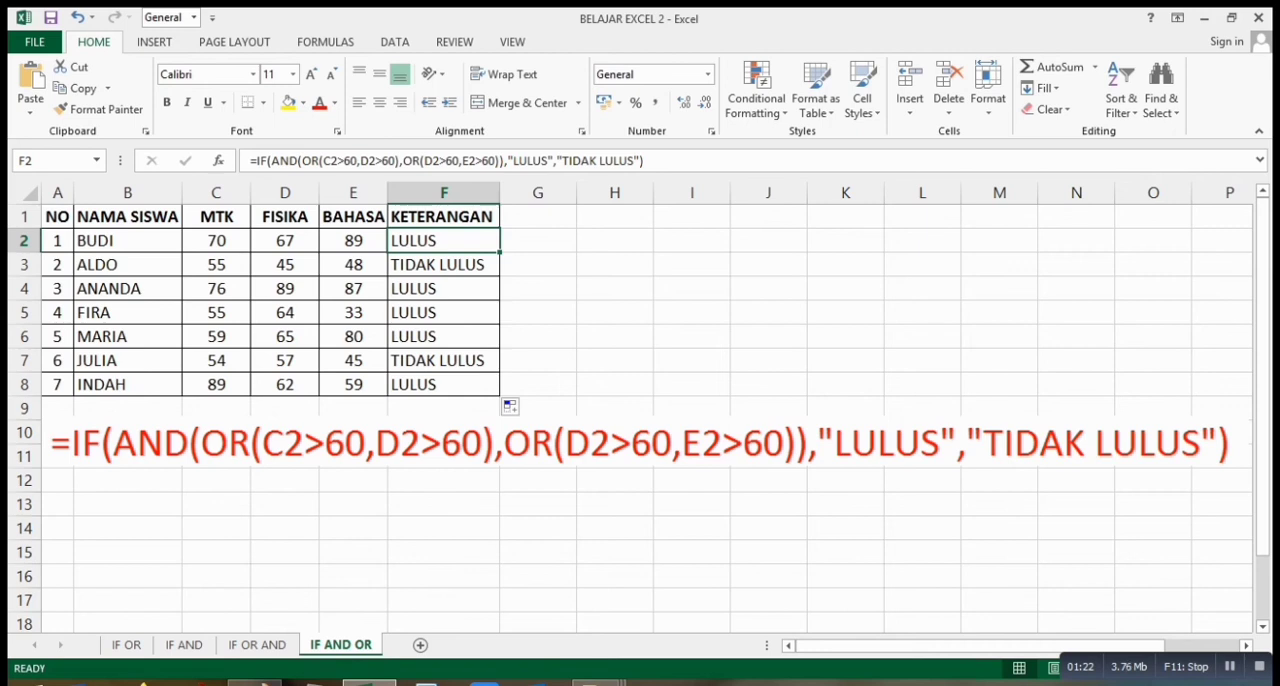
left_click_drag(285, 241, 443, 241)
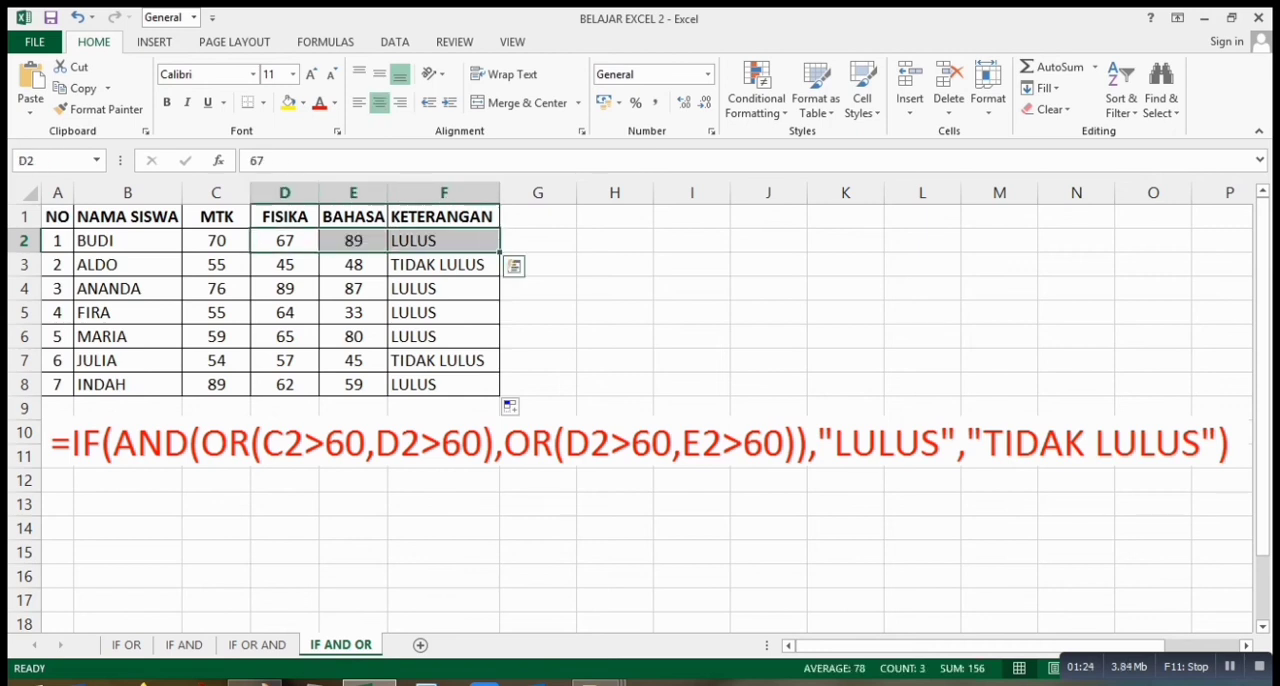
left_click(443, 241)
left_click_drag(216, 241, 353, 241)
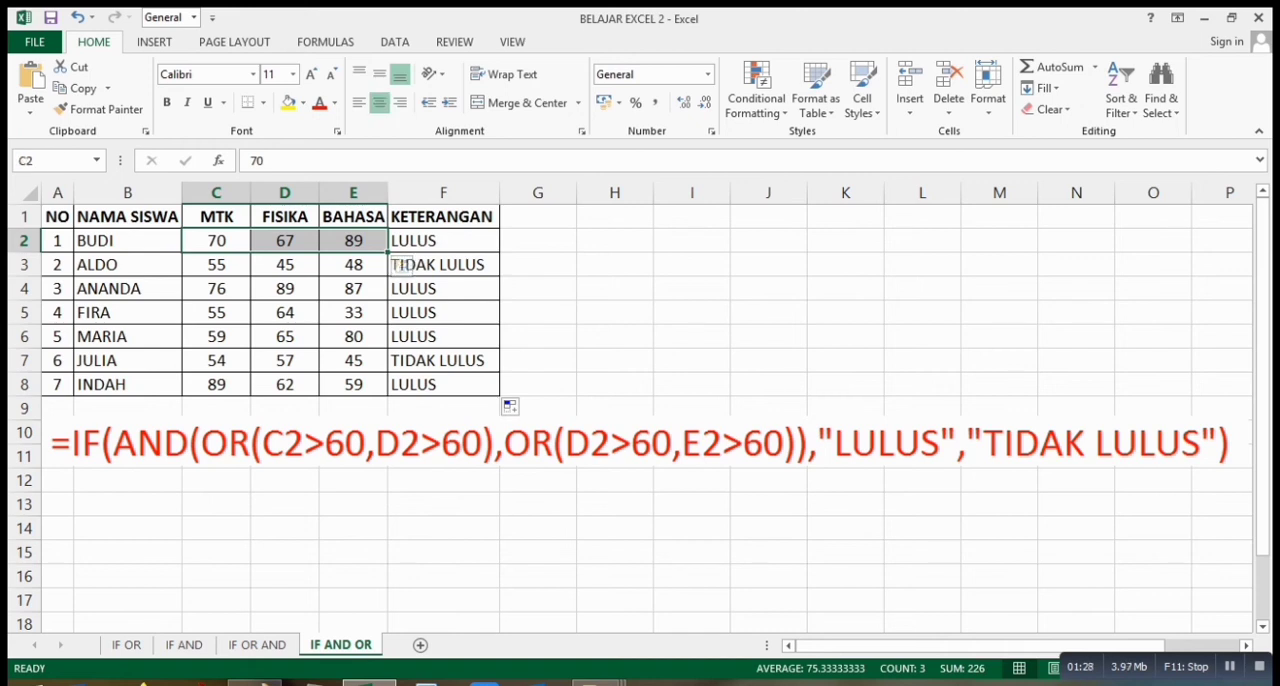
Check the three subject scores in rows 3 and 4 against their KETERANGAN results.
left_click_drag(216, 265, 353, 265)
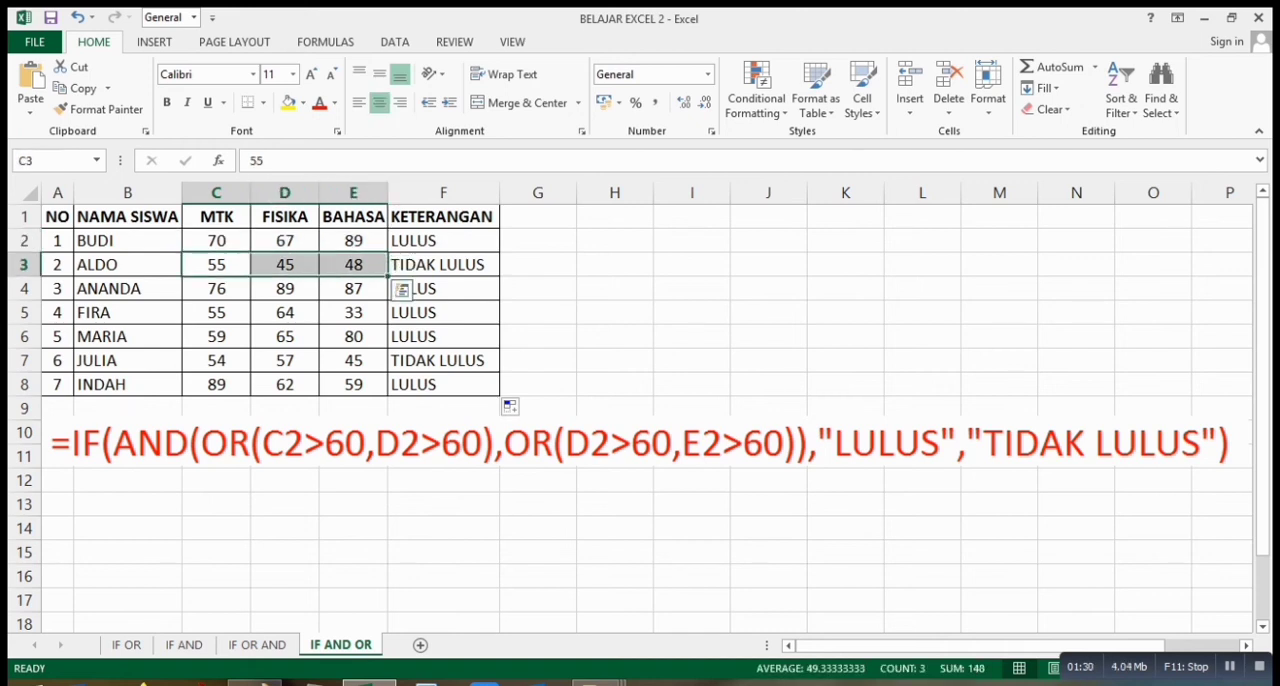
left_click(430, 265)
left_click_drag(216, 289, 353, 289)
left_click(430, 289)
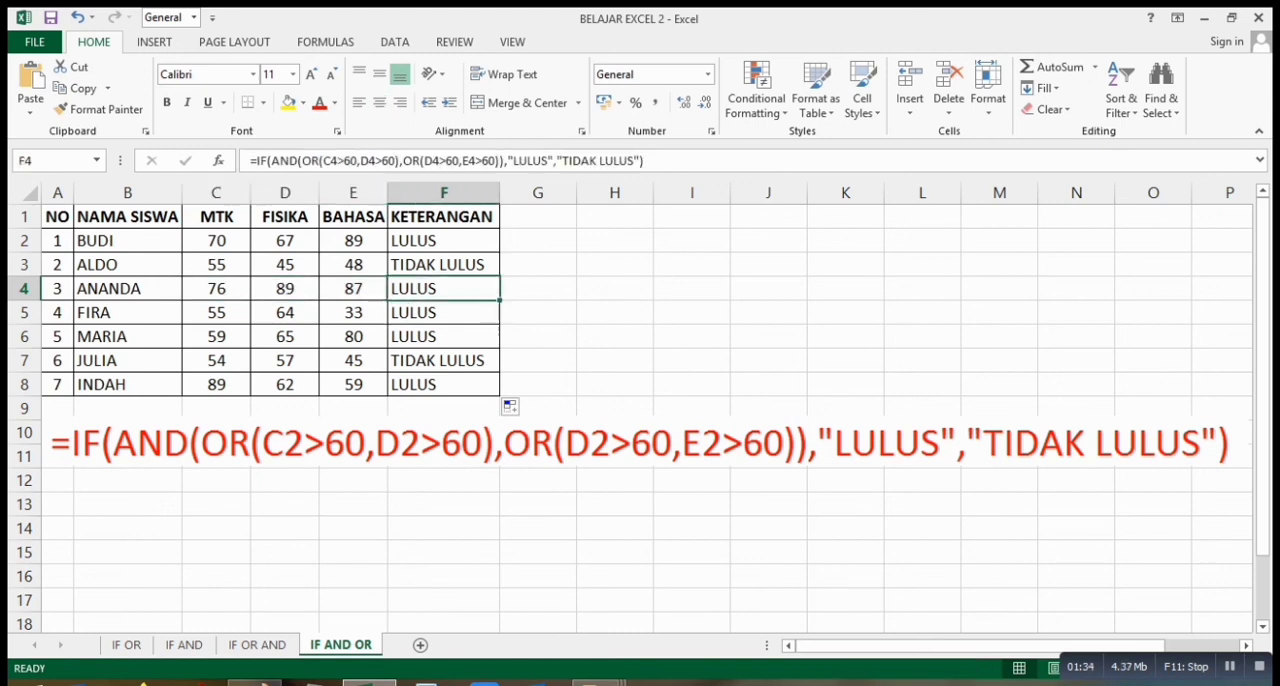
Examine the MTK, FISIKA and BAHASA scores in row 5 against both OR conditions and the KETERANGAN result in F5.
left_click(216, 313)
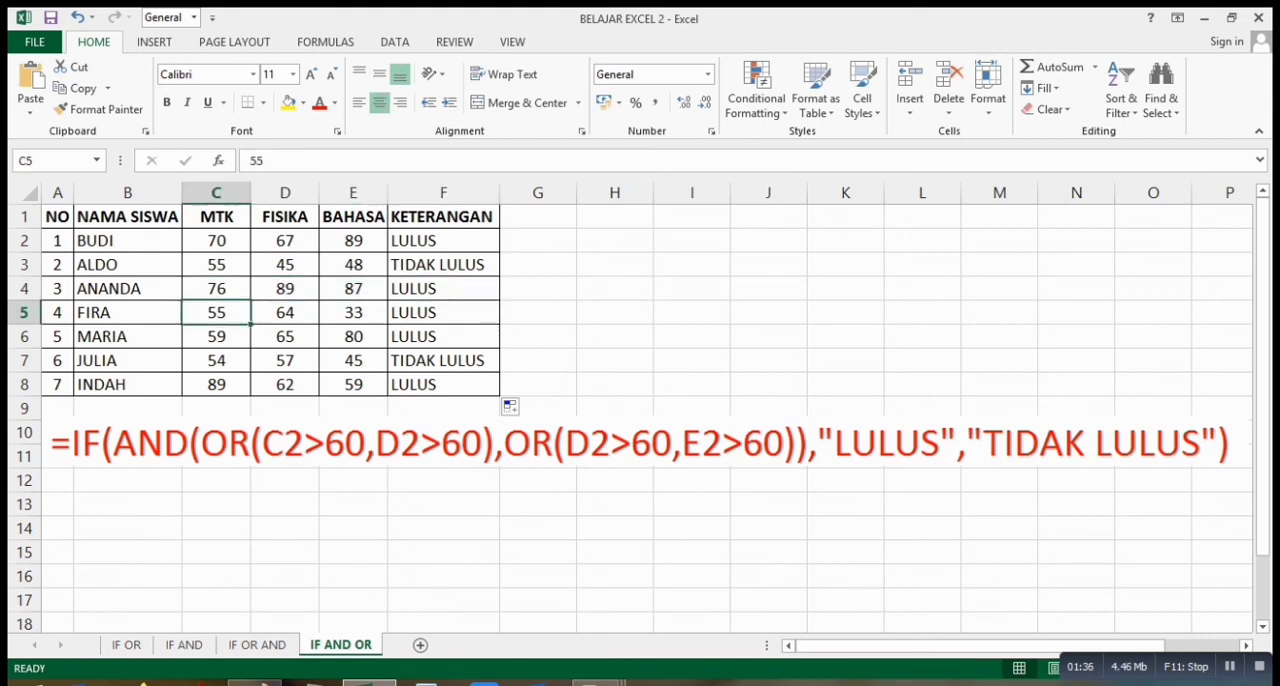
left_click(285, 313)
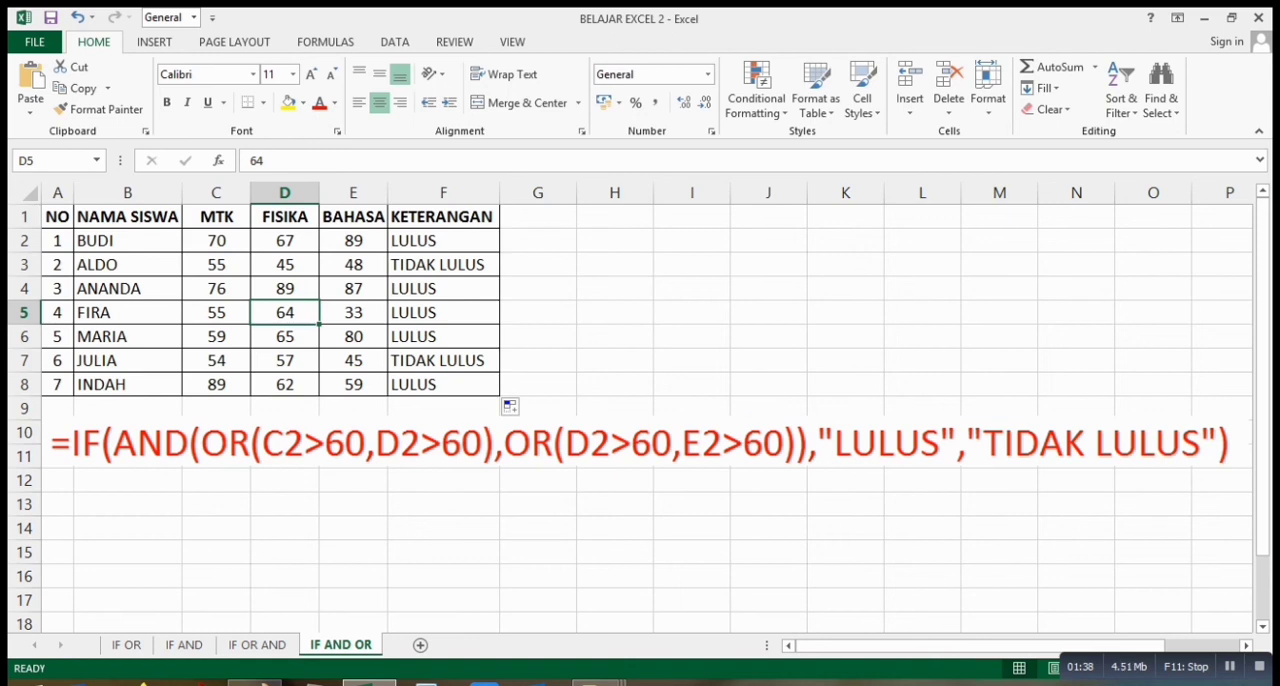
left_click(216, 313)
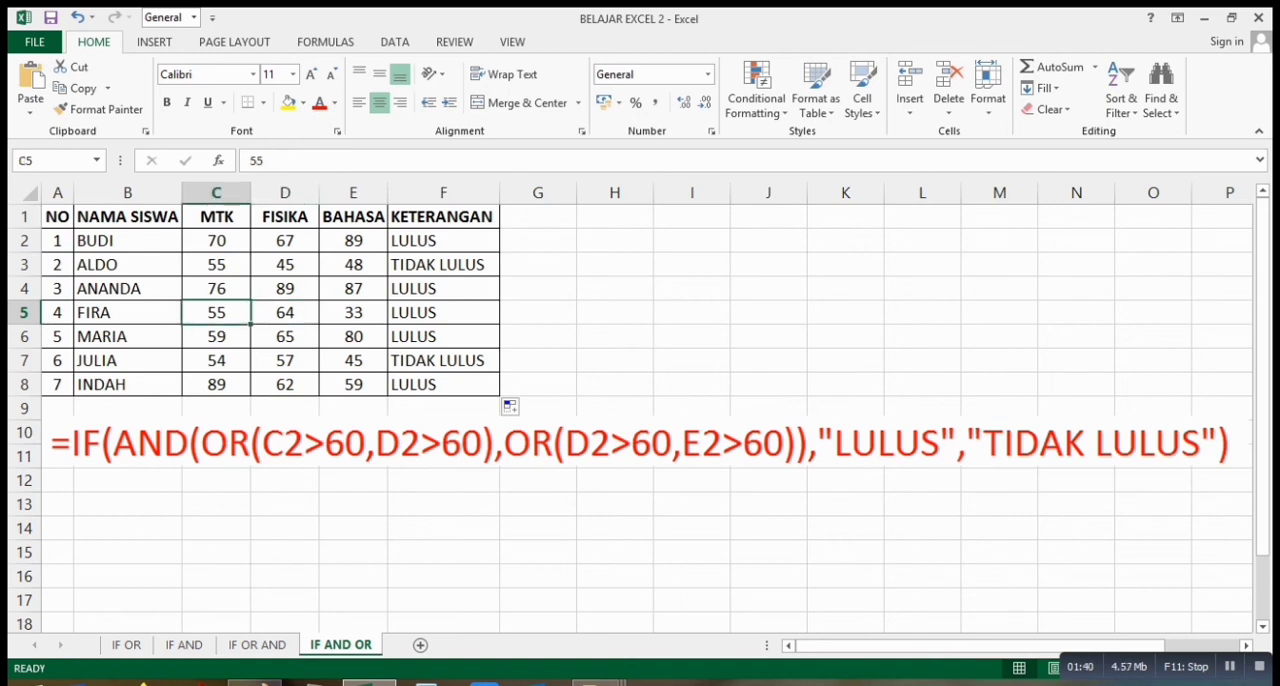
left_click(285, 313)
left_click(216, 313)
left_click(285, 313)
left_click(285, 193)
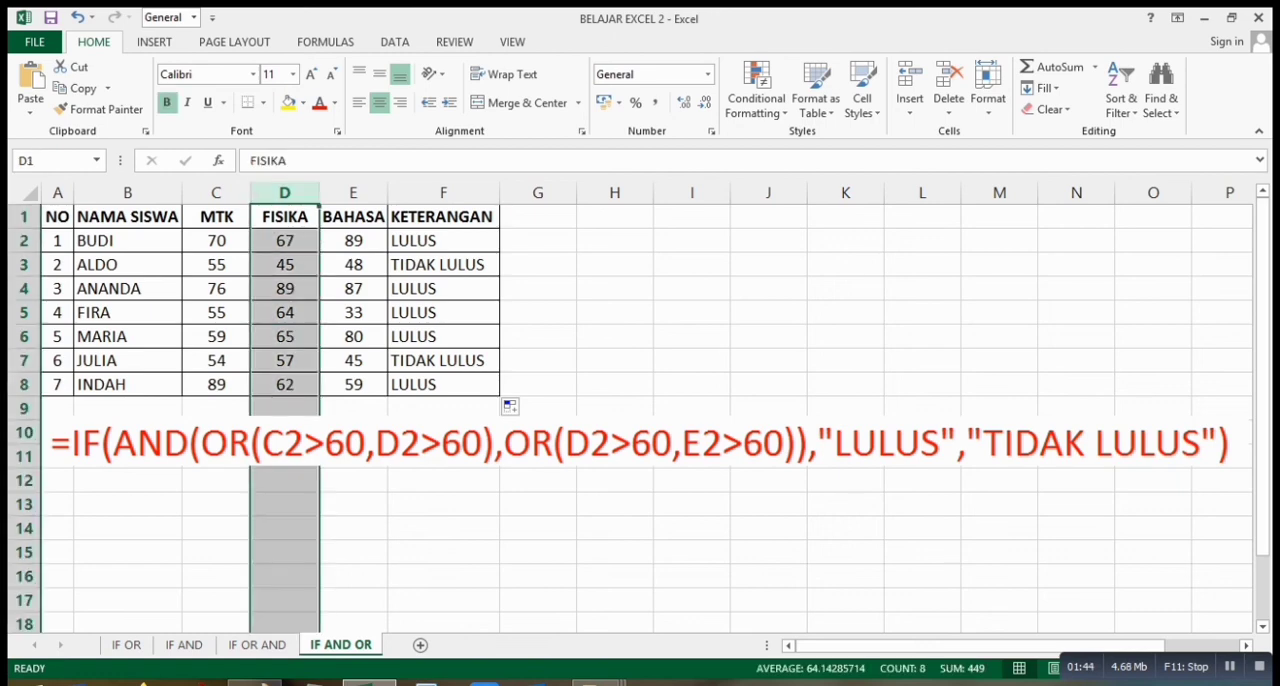
left_click(216, 313)
left_click(285, 313)
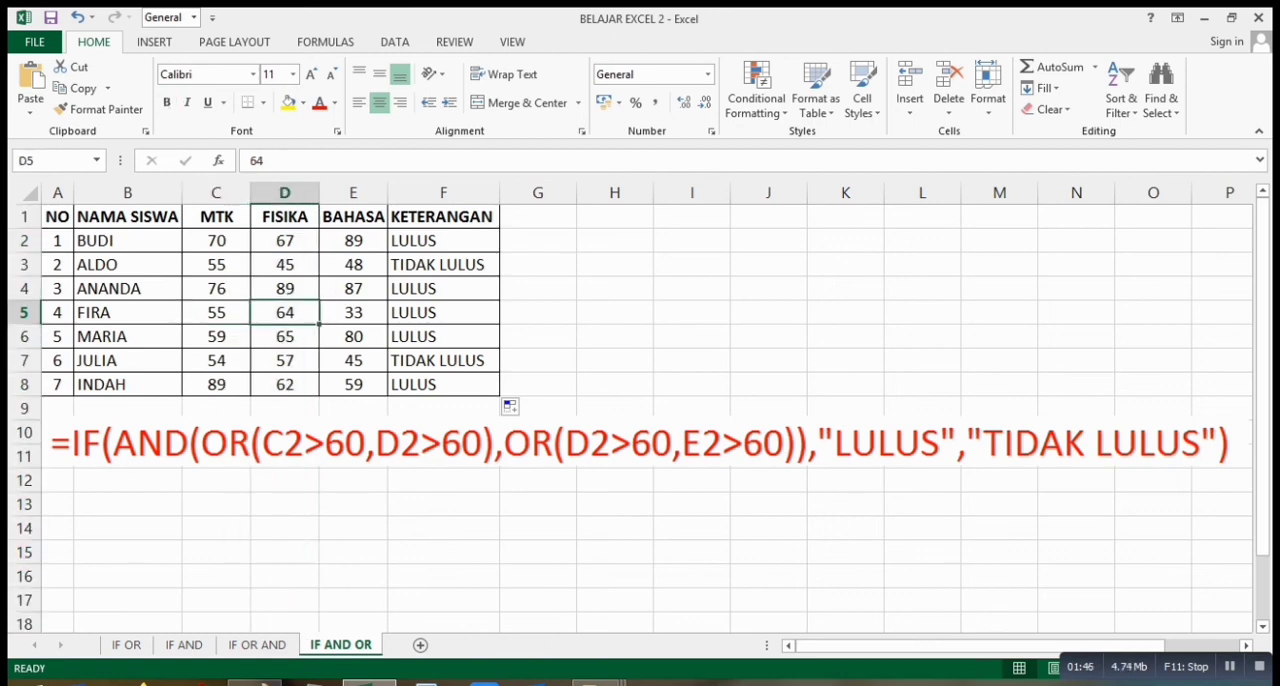
left_click(353, 313)
left_click(285, 313)
left_click(443, 313)
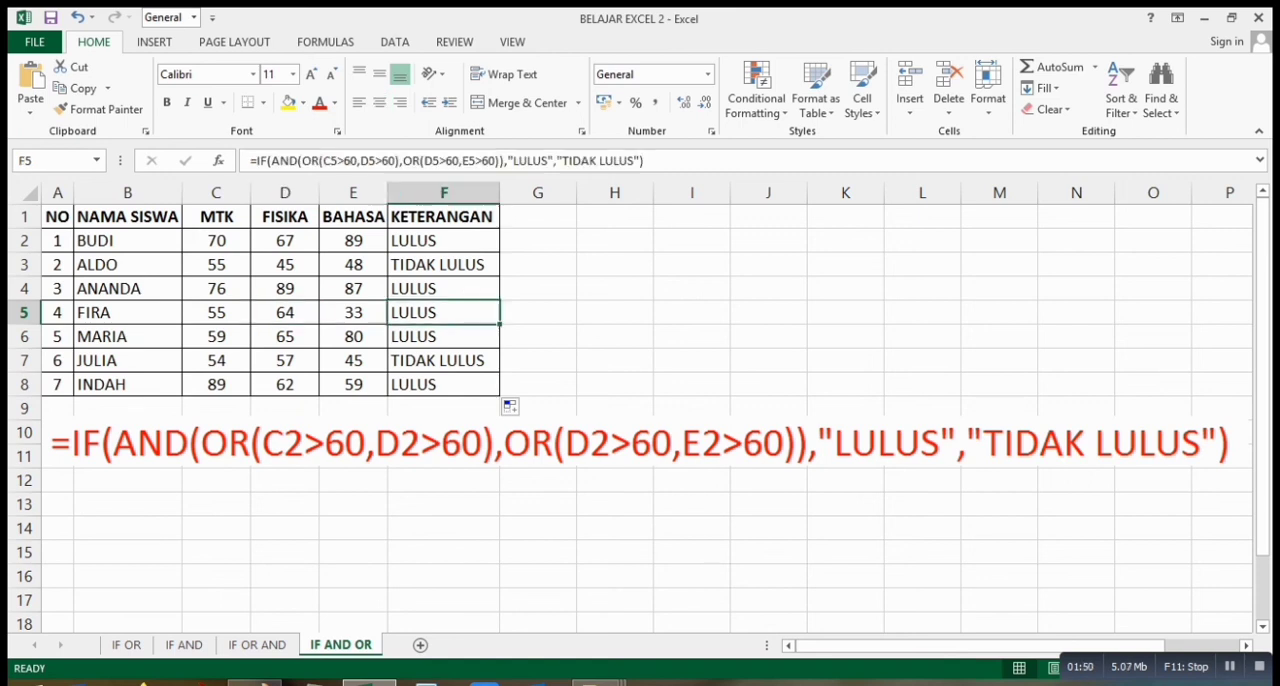
Check the subject scores in rows 6 and 7 against their KETERANGAN results.
left_click(216, 337)
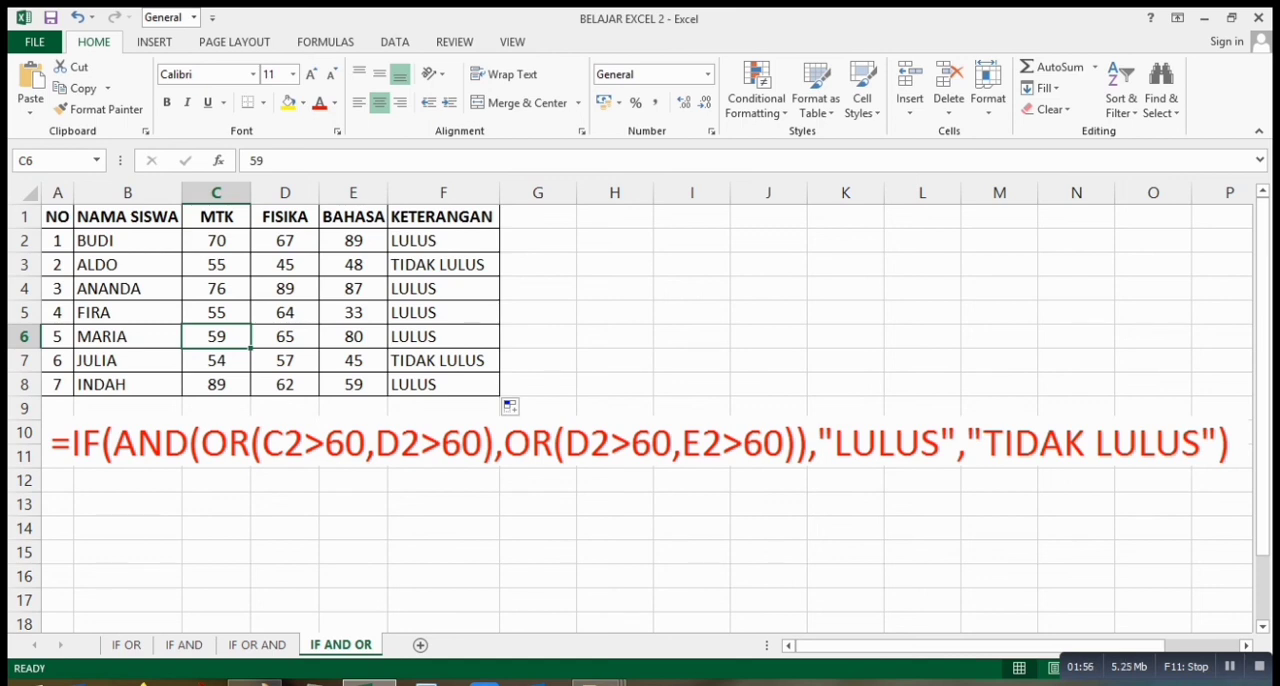
left_click_drag(285, 337, 353, 337)
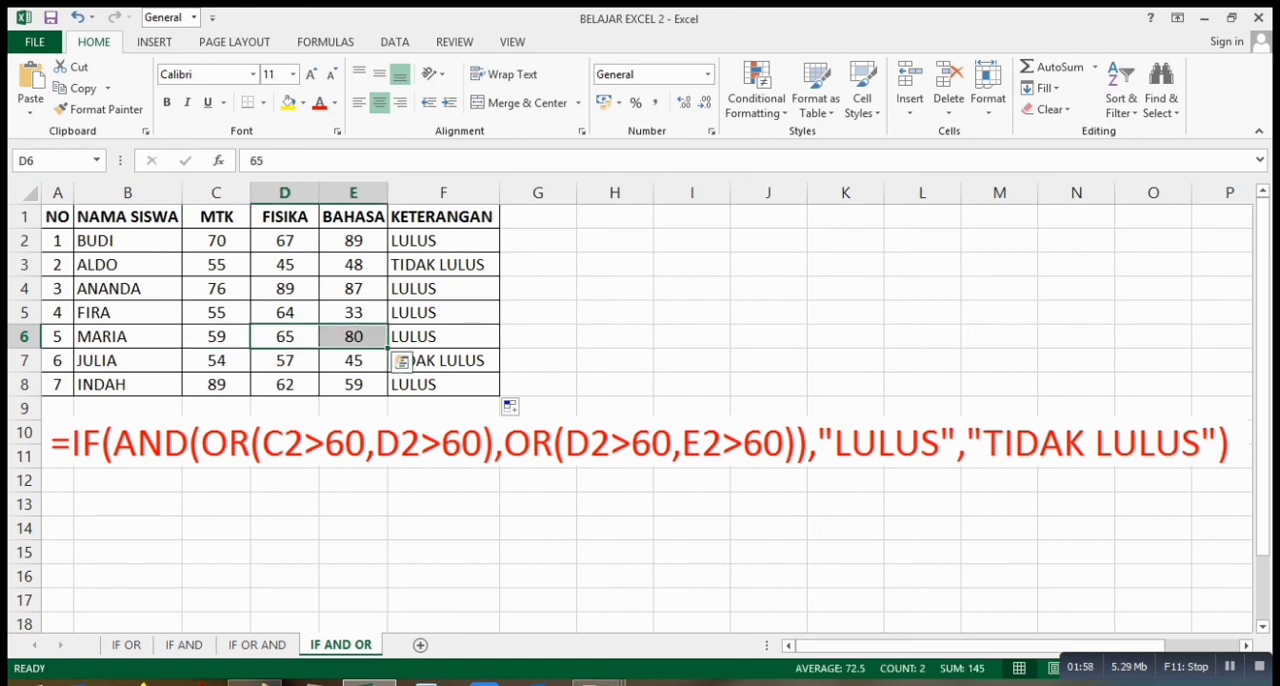
left_click(443, 337)
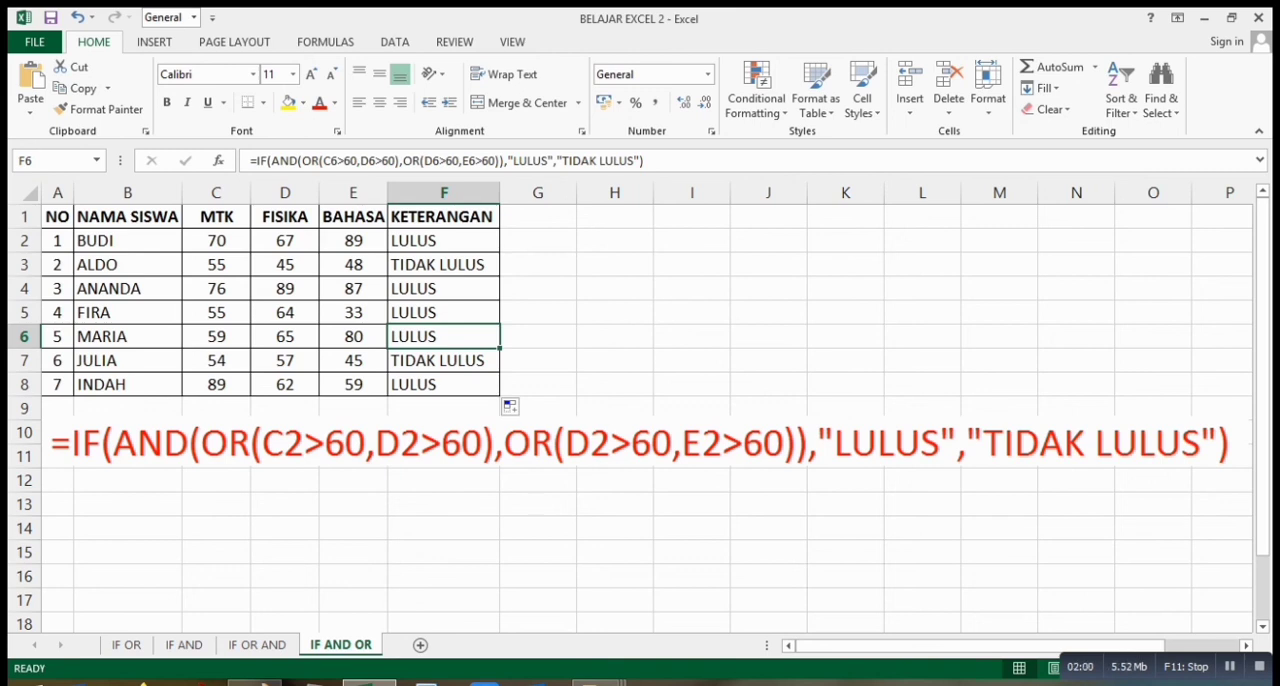
left_click_drag(216, 361, 435, 361)
Compare the MTK and FISIKA scores in row 8 with the KETERANGAN result in F8, then deselect the table.
left_click(216, 385)
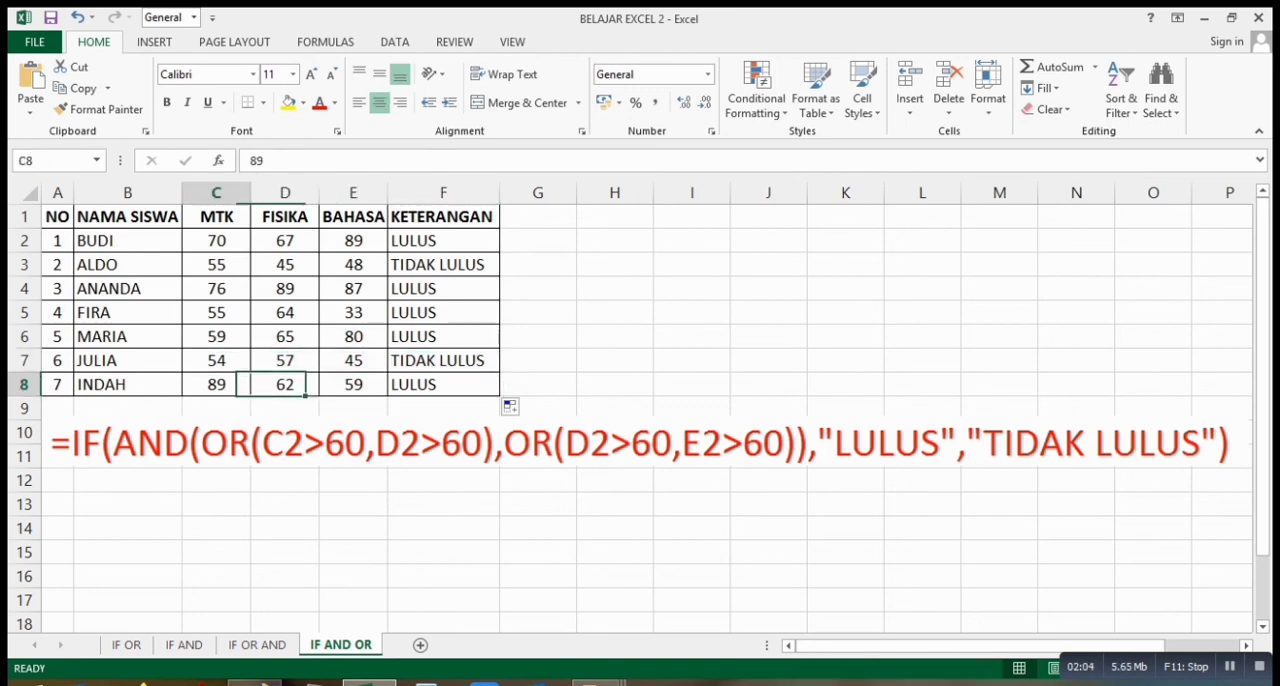
left_click(285, 385)
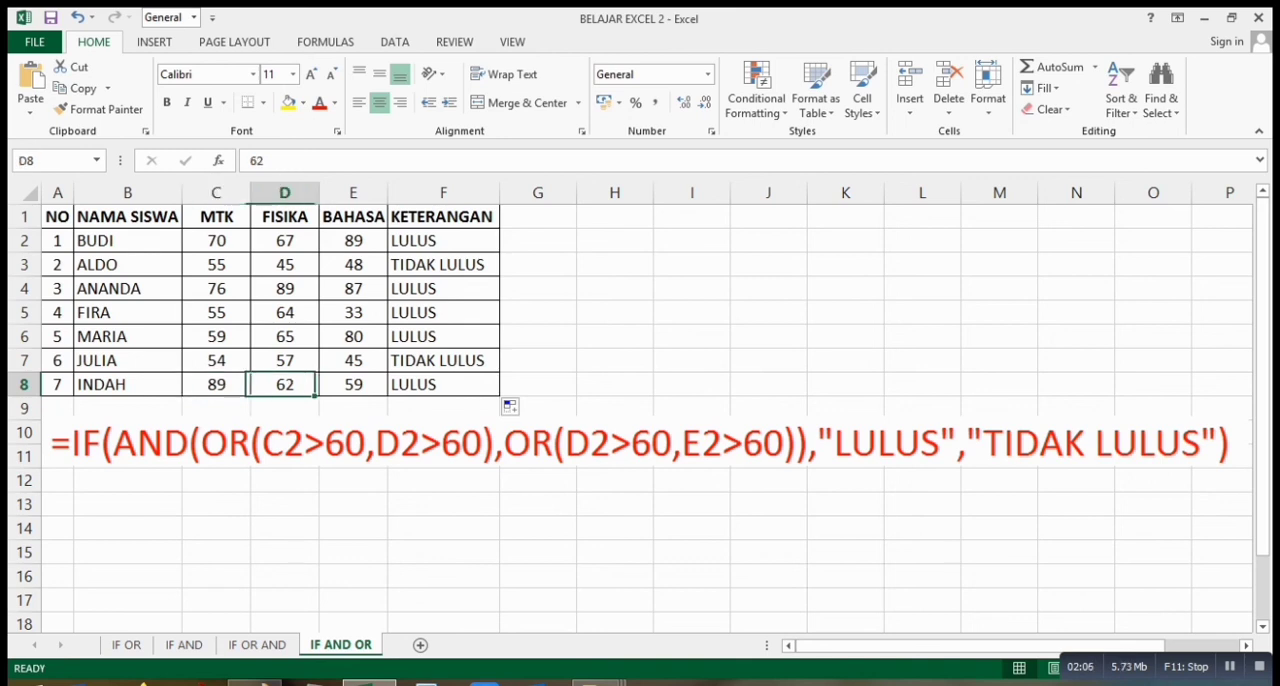
left_click(216, 385)
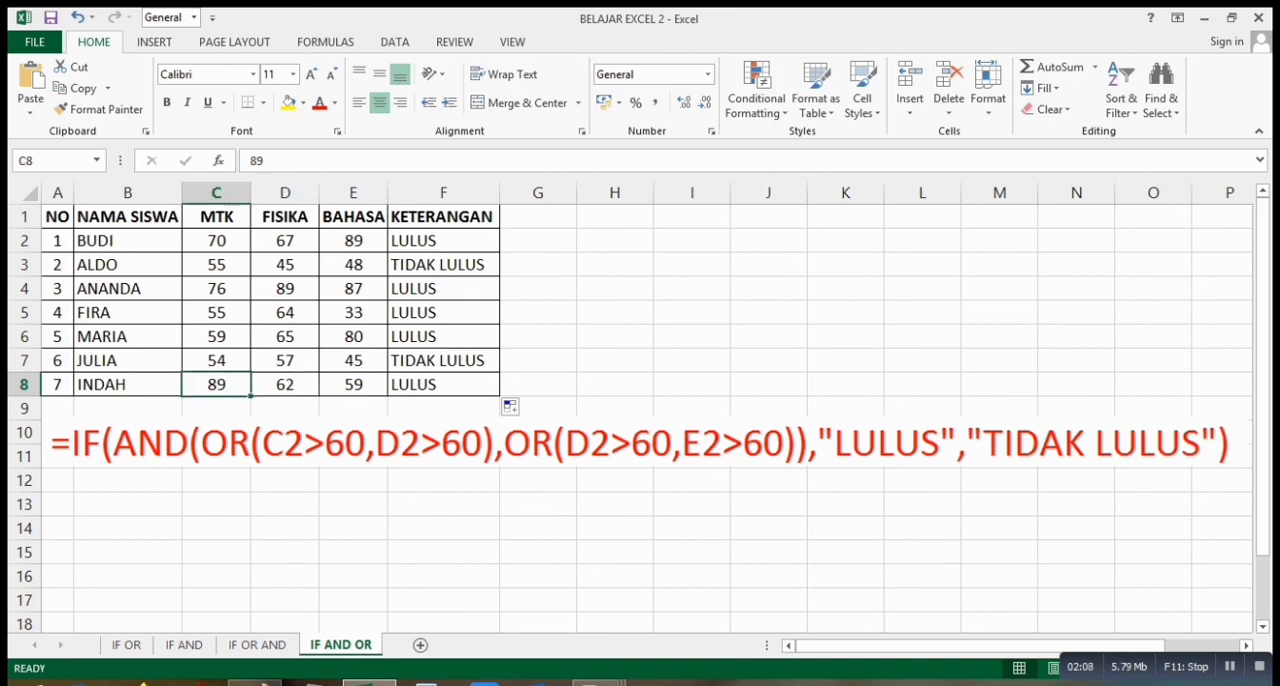
left_click(285, 385)
left_click(443, 385)
left_click(615, 361)
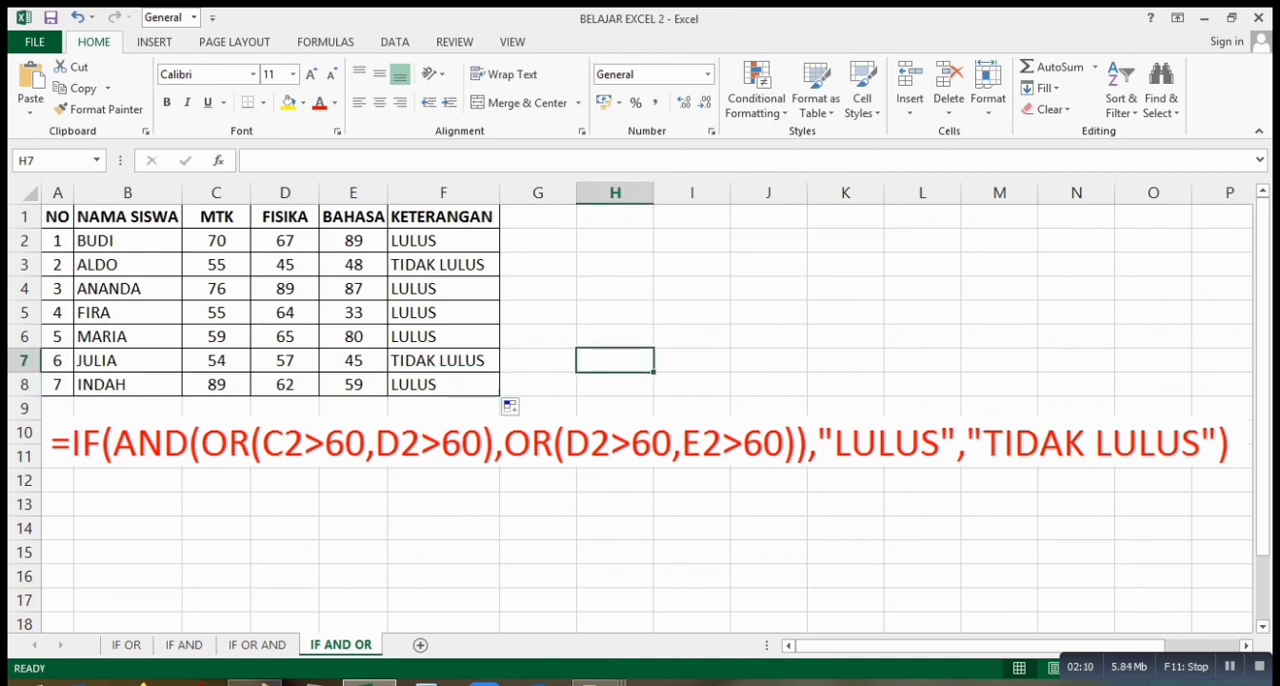